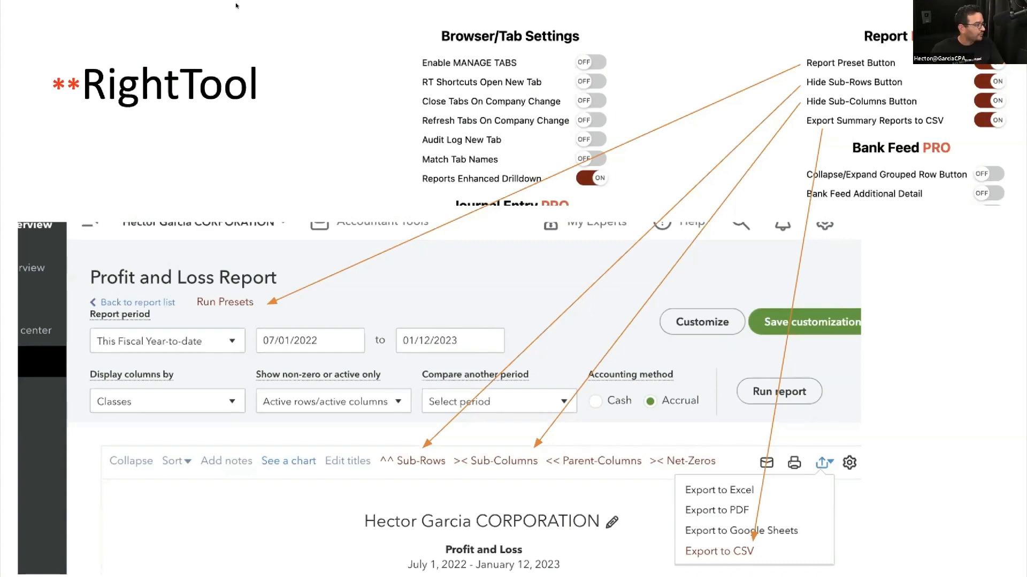
# - Exit the slide show and switch to the QuickBooks 2022 Profit and Loss report tab
pyautogui.press('Escape')
pyautogui.click(494, 25)
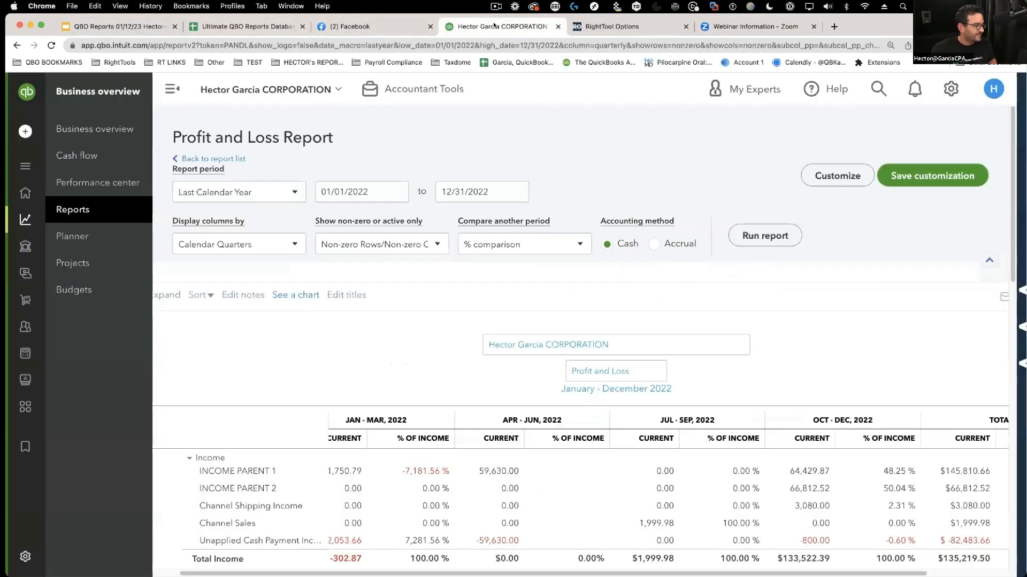
# - Open RightTool settings and turn off extended bill and journal printing
pyautogui.click(172, 89)
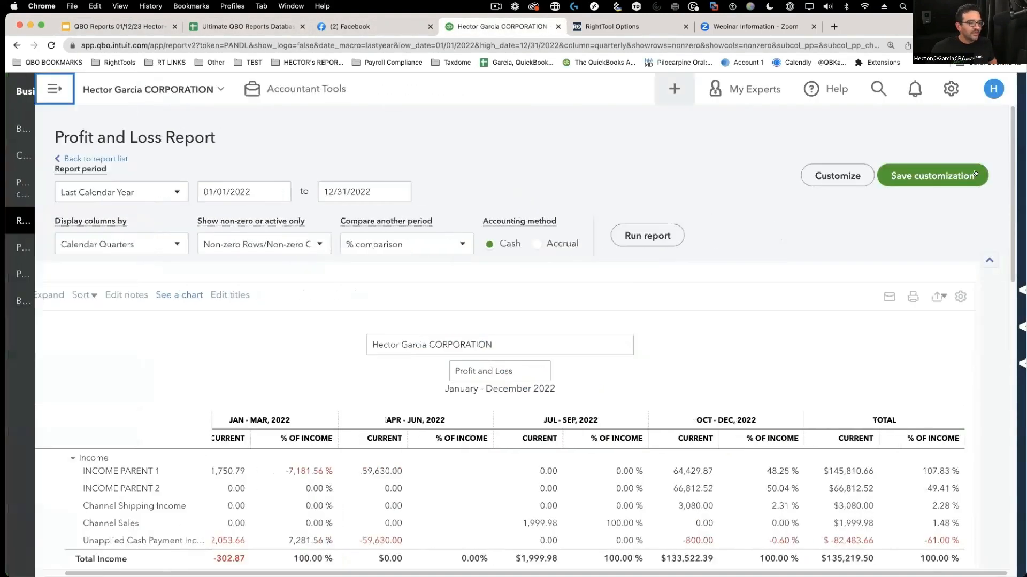
pyautogui.click(1021, 171)
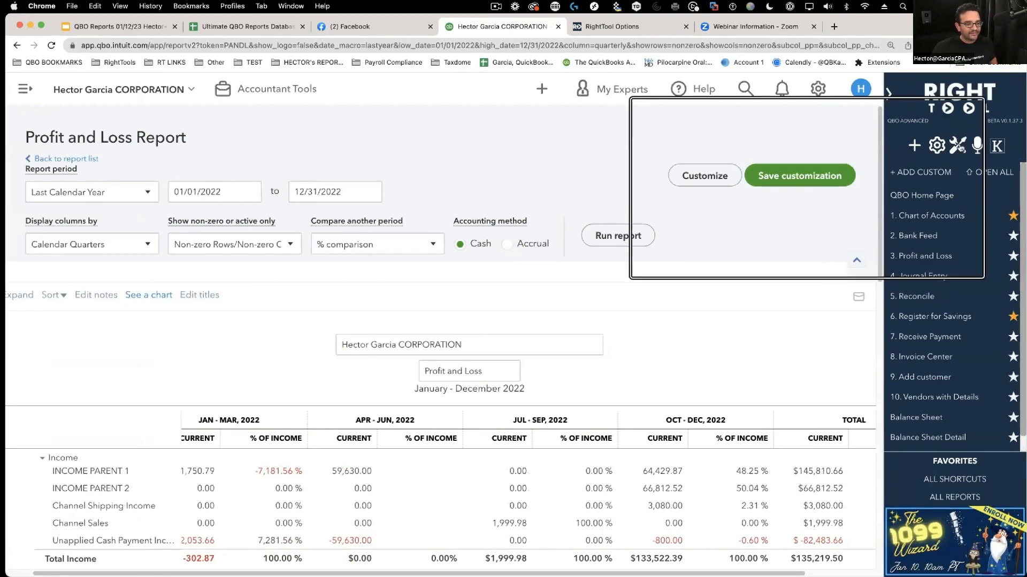
pyautogui.click(961, 148)
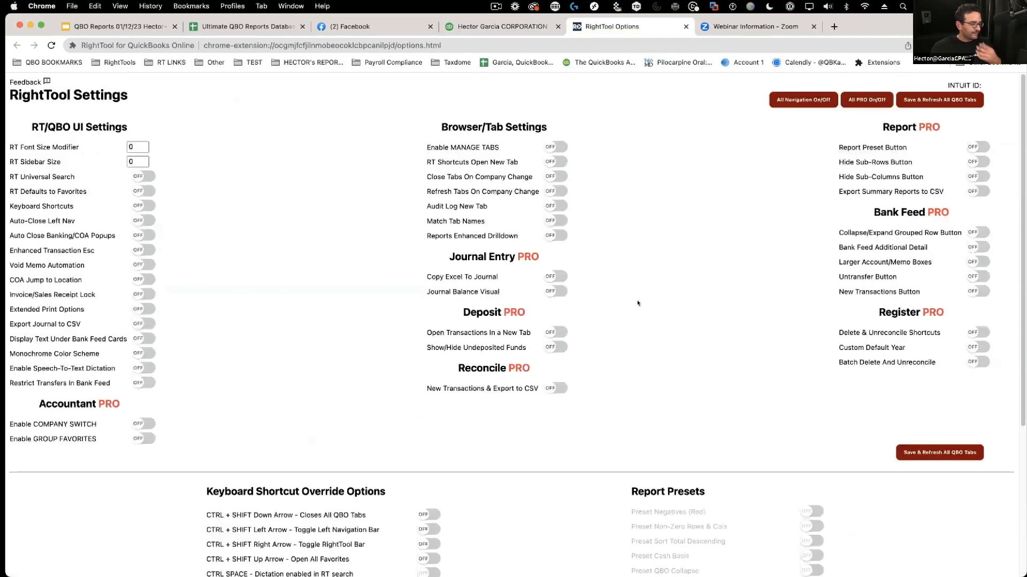
pyautogui.scroll(-5, 421, 433)
pyautogui.click(424, 427)
pyautogui.click(424, 439)
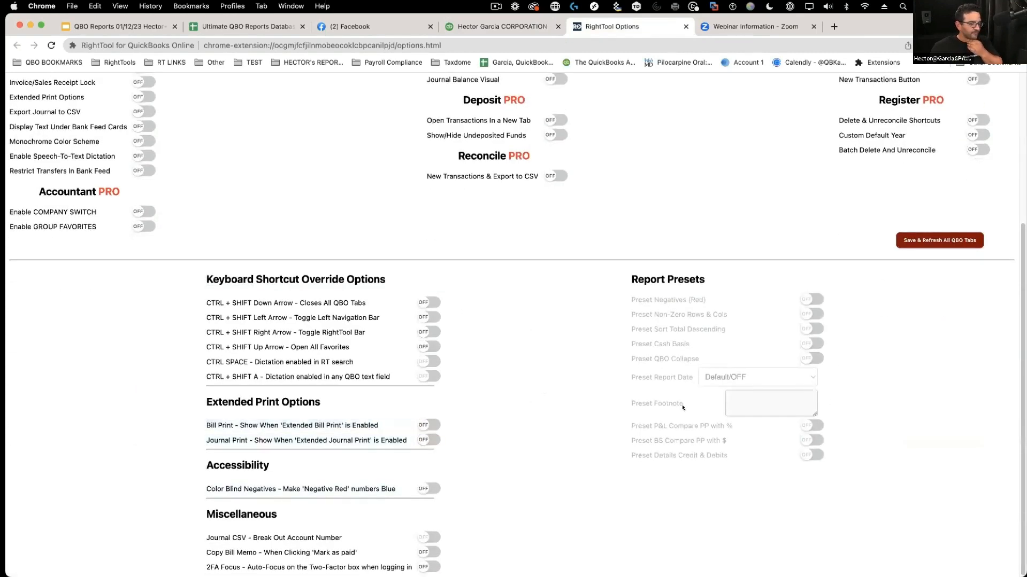
pyautogui.scroll(5, 856, 438)
# - Turn on Reports Enhanced Drilldown, Report Preset Button, Hide Sub-Rows, Hide Sub-Columns and Export Summary Reports to CSV
pyautogui.click(454, 236)
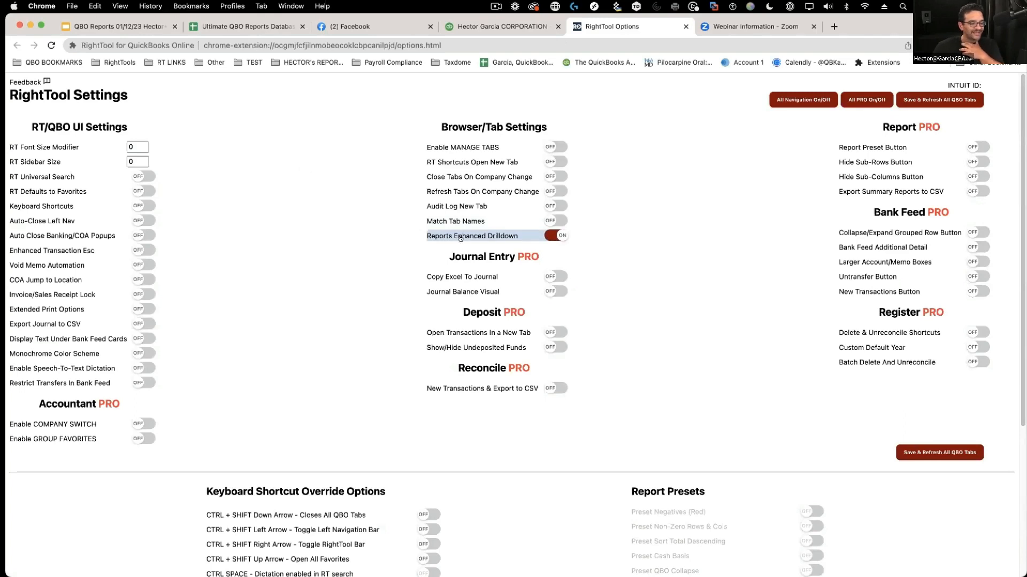
pyautogui.click(977, 147)
pyautogui.click(970, 161)
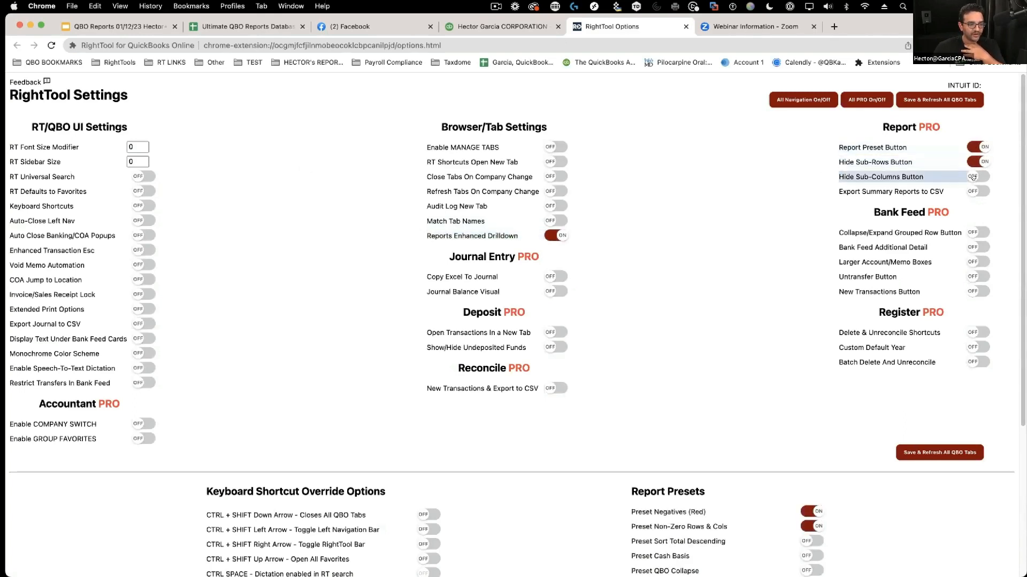
pyautogui.click(972, 176)
pyautogui.click(973, 192)
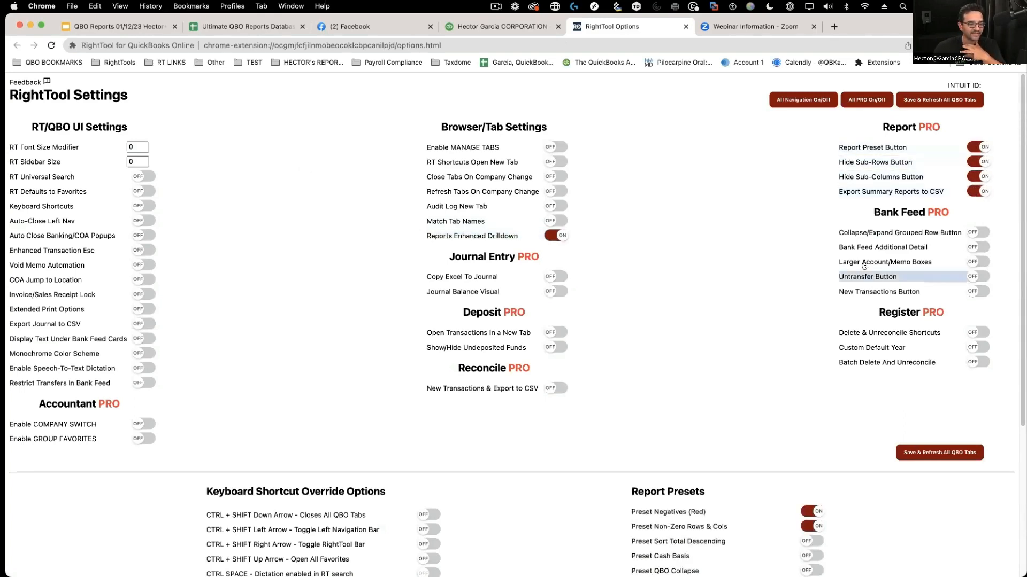
# - Turn off the Negatives (Red) and Non-Zero Rows & Cols presets, then save and refresh all QBO tabs
pyautogui.scroll(-5, 631, 342)
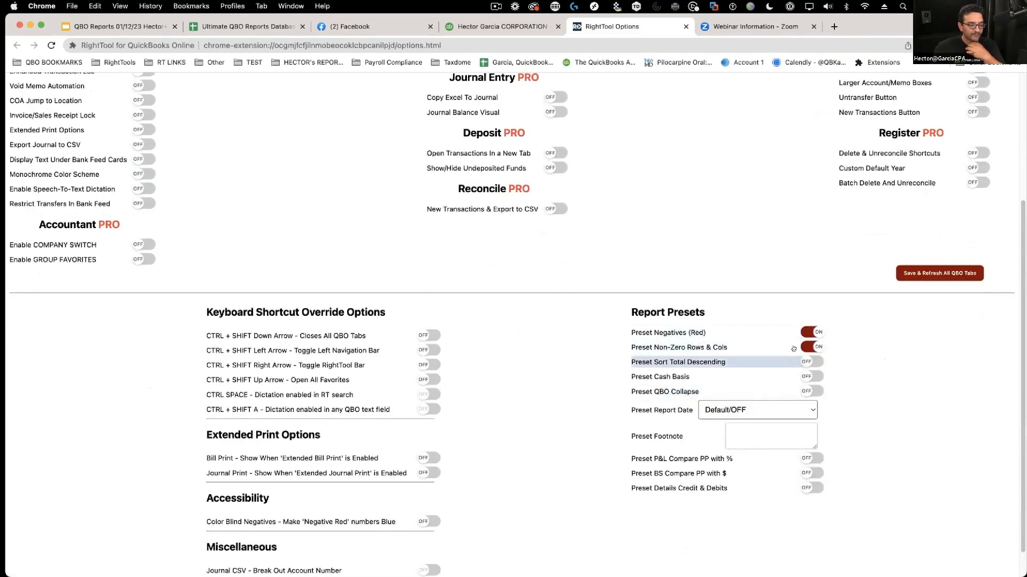
pyautogui.click(812, 332)
pyautogui.click(812, 347)
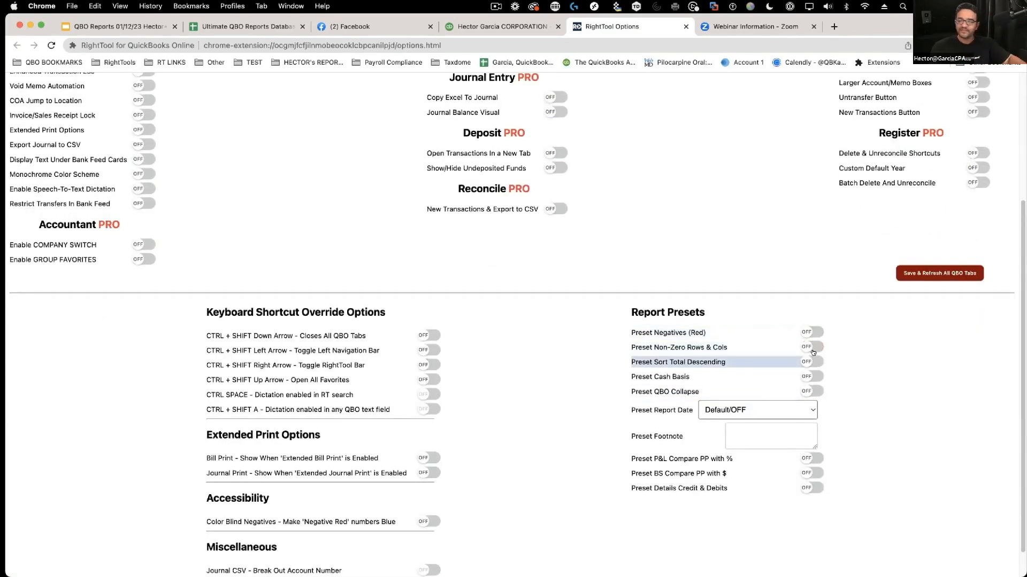
pyautogui.scroll(5, 813, 356)
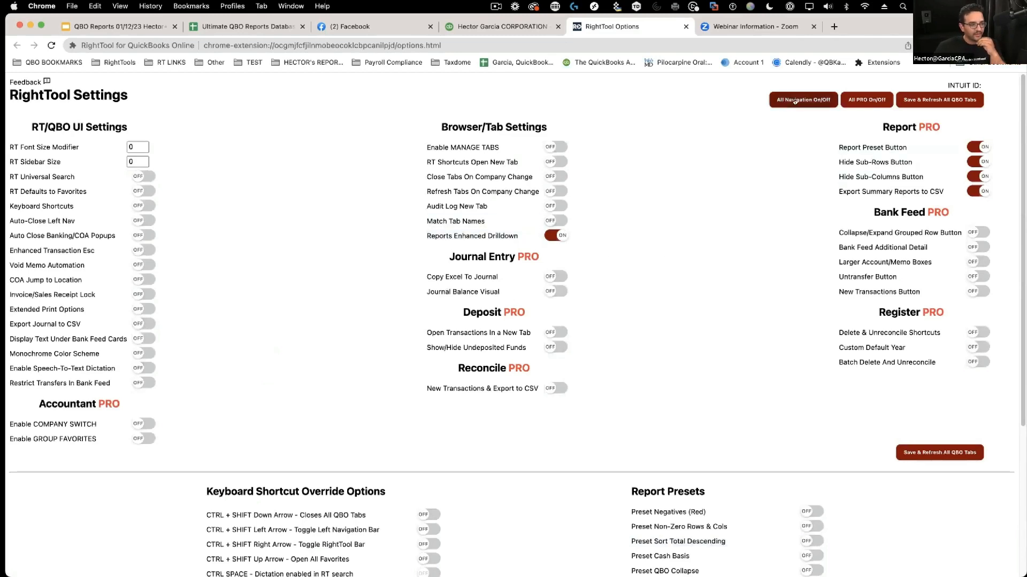
pyautogui.click(923, 100)
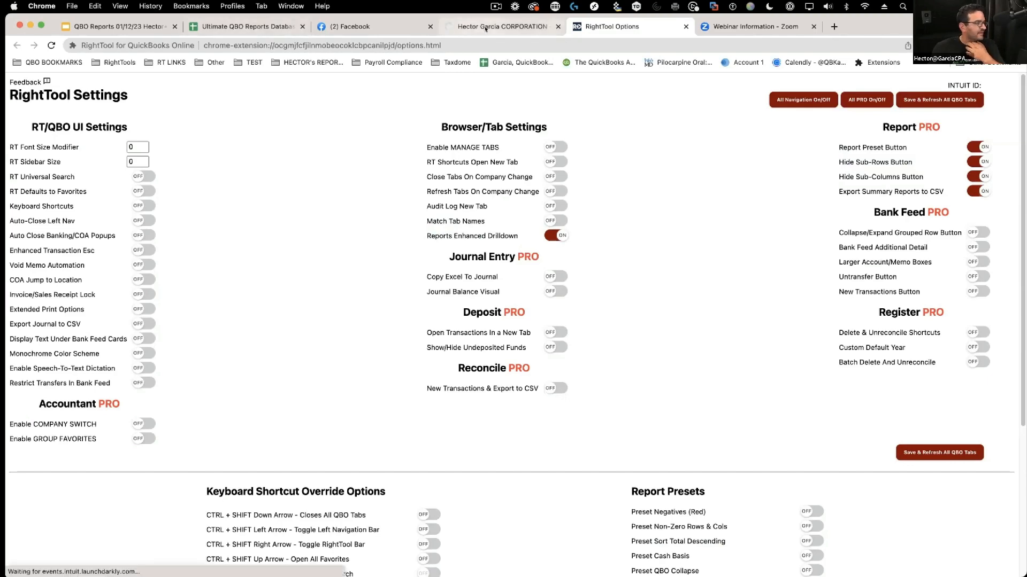
pyautogui.moveTo(468, 29); pyautogui.dragTo(133, 24)
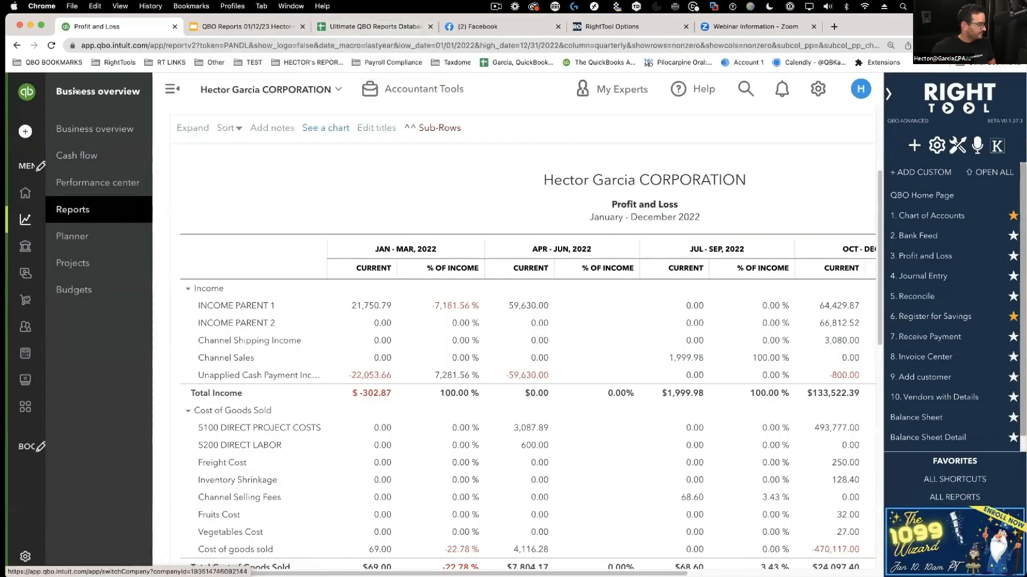
# - Collapse the Income, Cost of Goods Sold, Expenses, Other Income and Other Expenses sections
pyautogui.click(173, 89)
pyautogui.scroll(3, 377, 236)
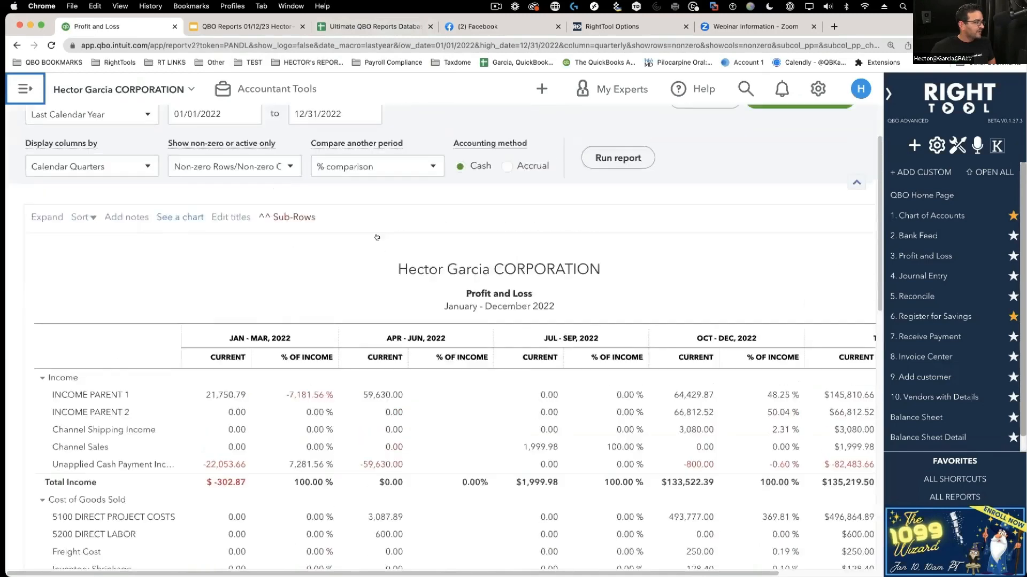
pyautogui.scroll(-2, 393, 267)
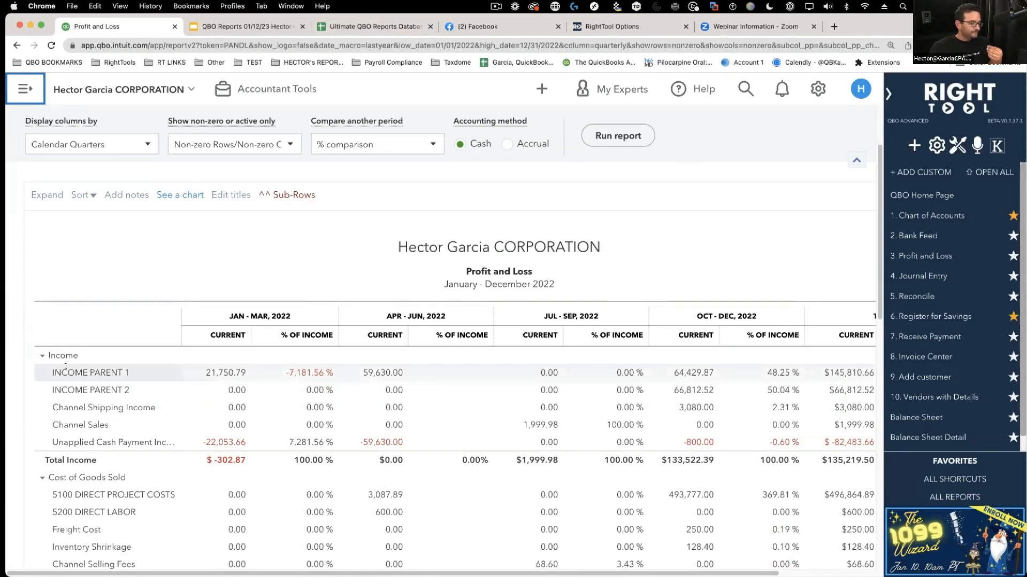
pyautogui.click(40, 357)
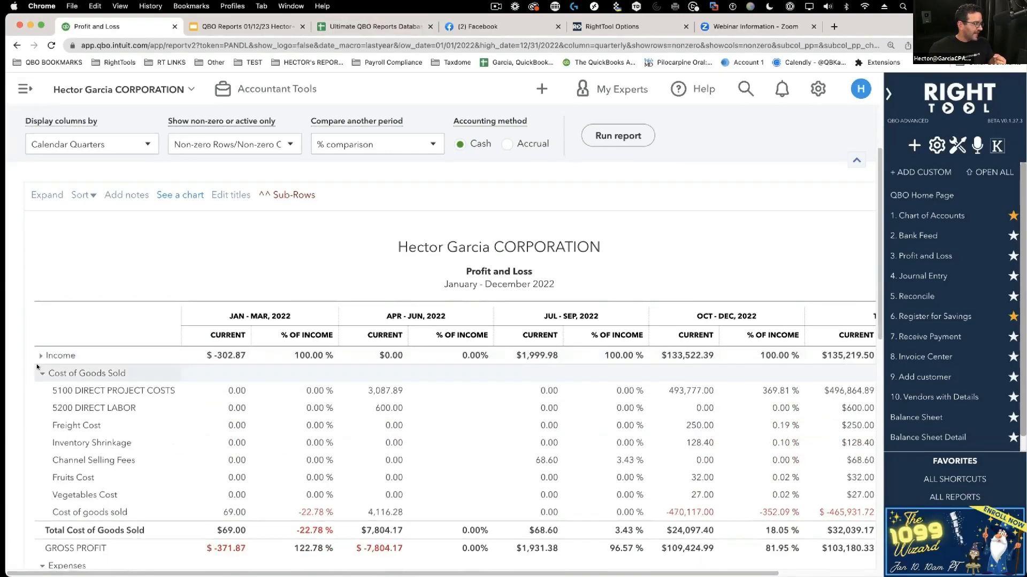
pyautogui.click(41, 373)
pyautogui.click(42, 409)
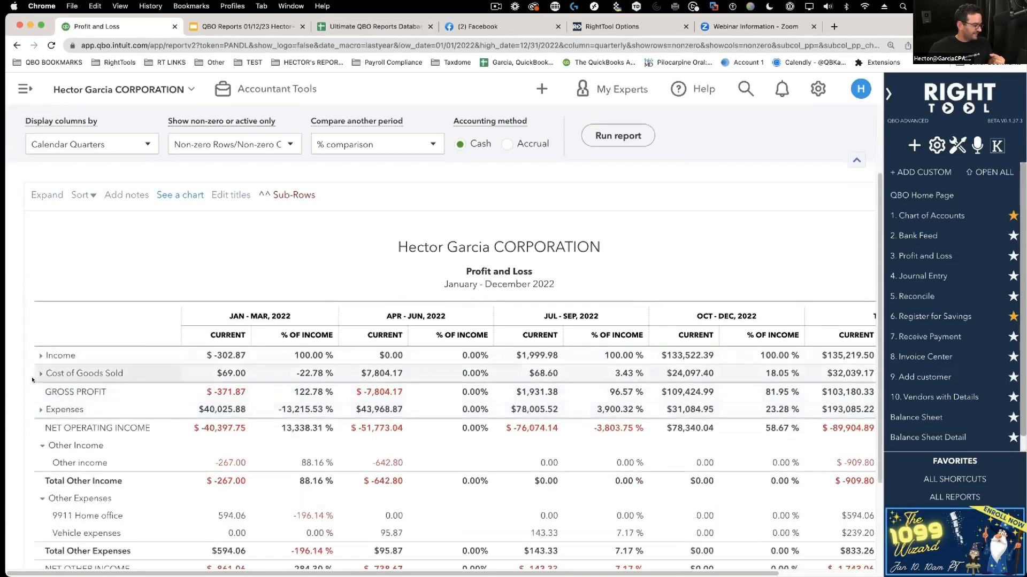
pyautogui.click(40, 445)
pyautogui.click(41, 463)
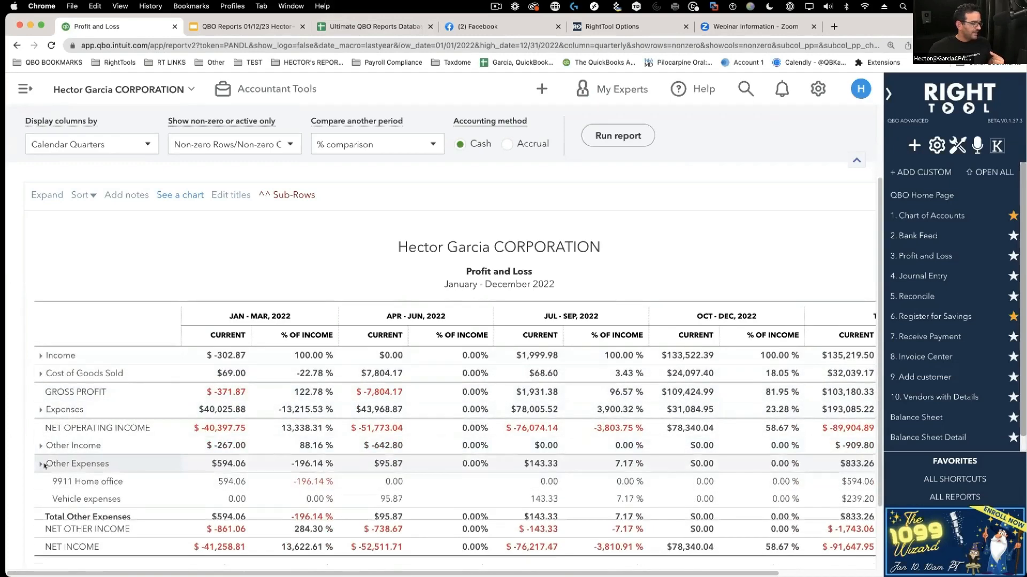
# - Toggle ^^ Sub-Rows, ending with the report reduced to top-level rows
pyautogui.click(279, 195)
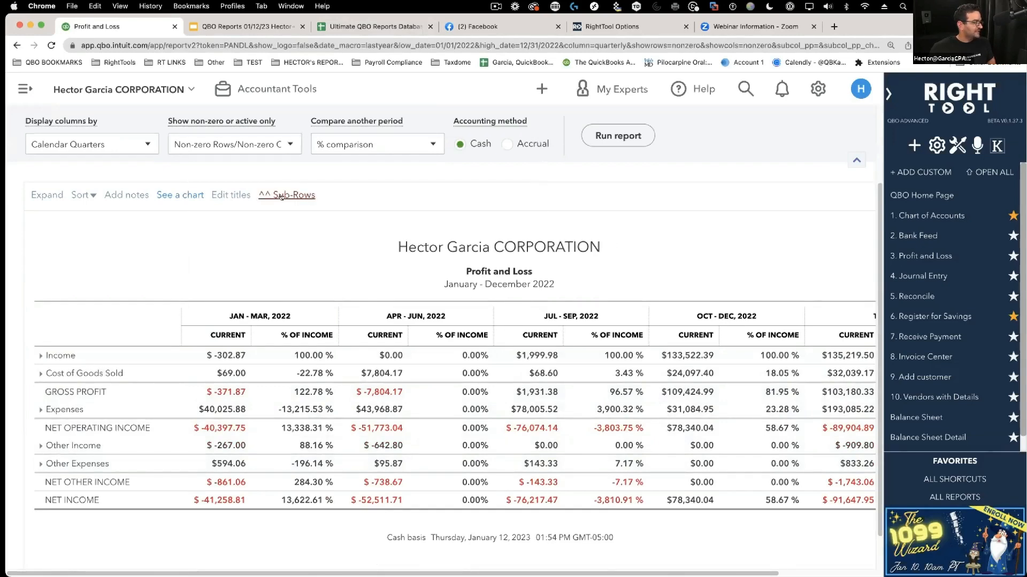
pyautogui.click(279, 195)
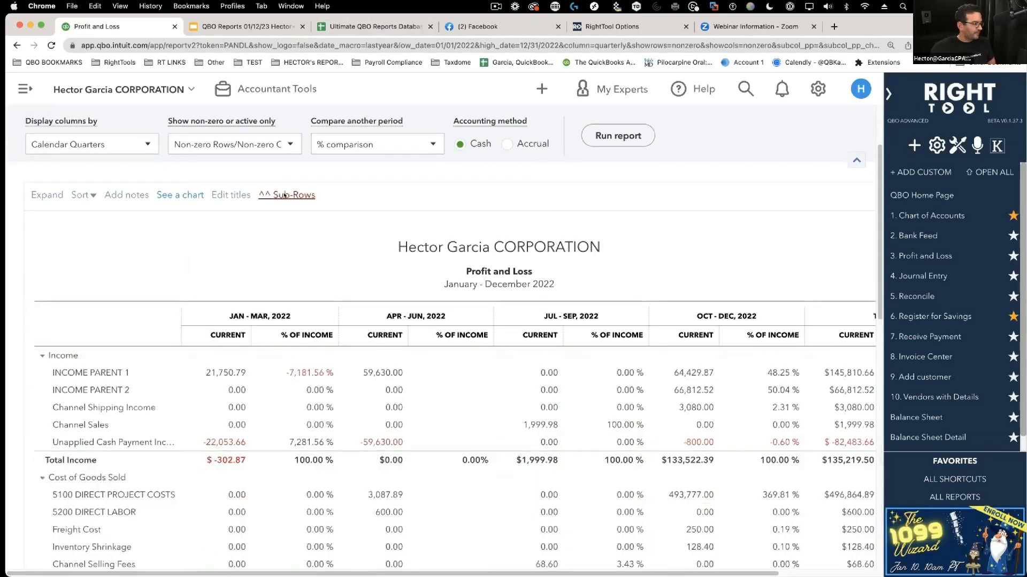
pyautogui.click(280, 195)
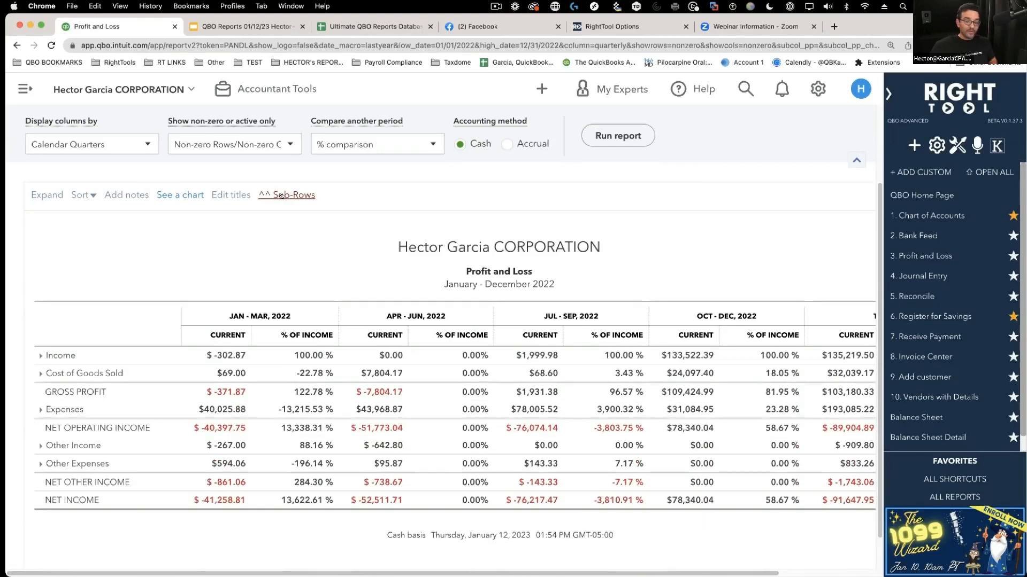
# - Expand every section of the Profit and Loss report
pyautogui.click(39, 195)
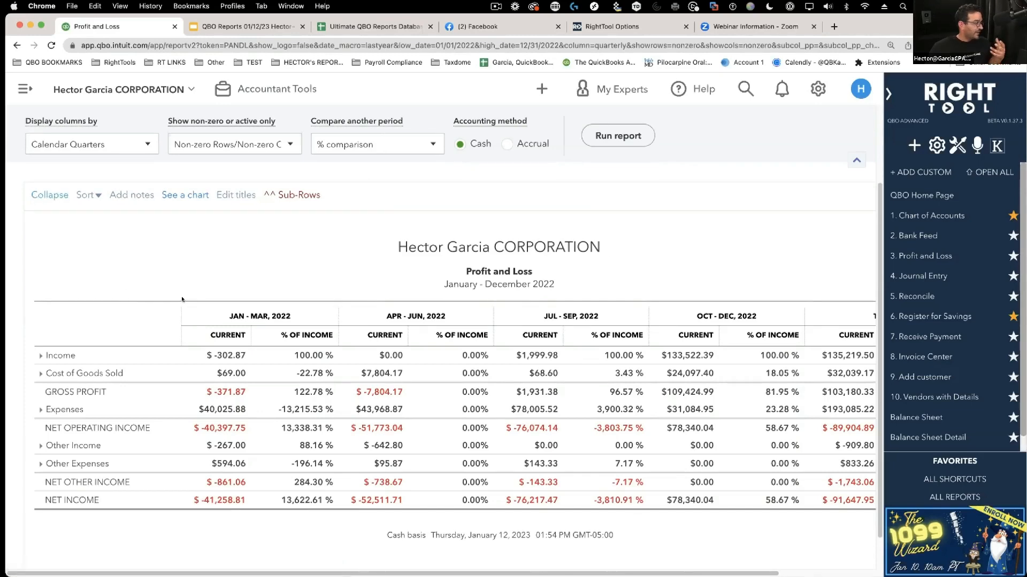
pyautogui.scroll(-1, 276, 313)
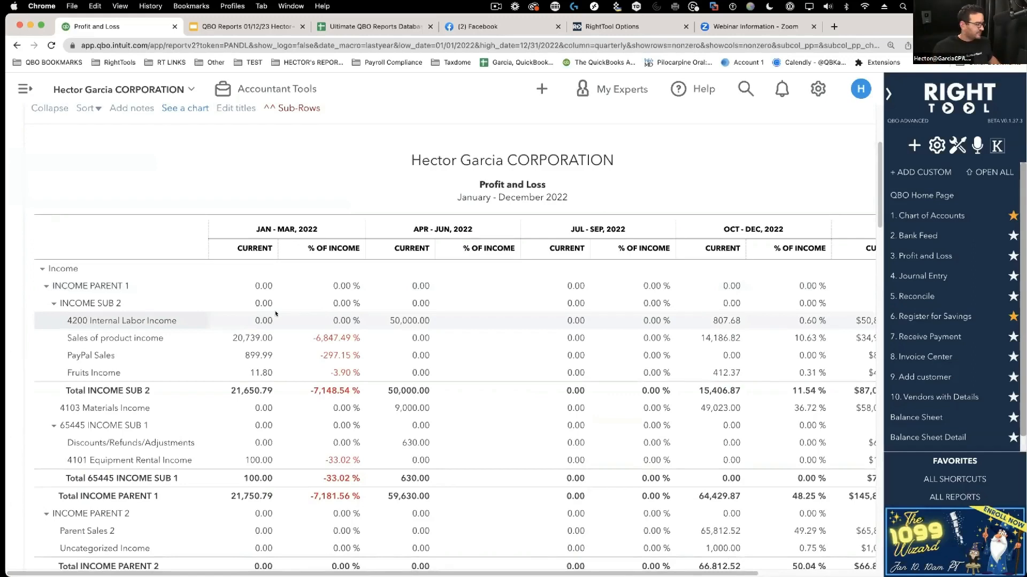
pyautogui.scroll(1, 268, 321)
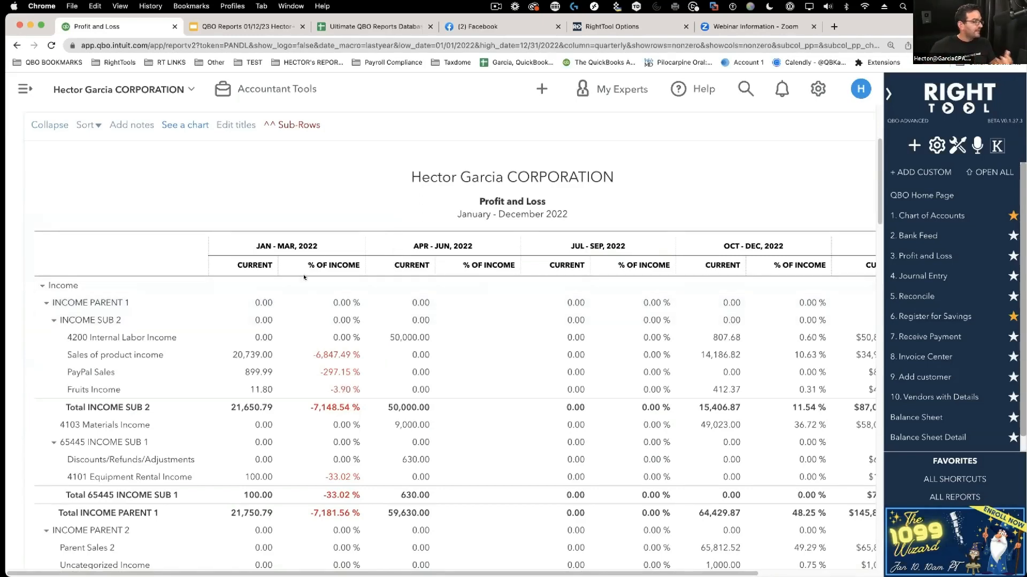
# - Collapse the INCOME SUB 2, Channel Sales, Channel Selling Fees and Advertising & marketing groups
pyautogui.click(48, 321)
pyautogui.scroll(-5, 47, 342)
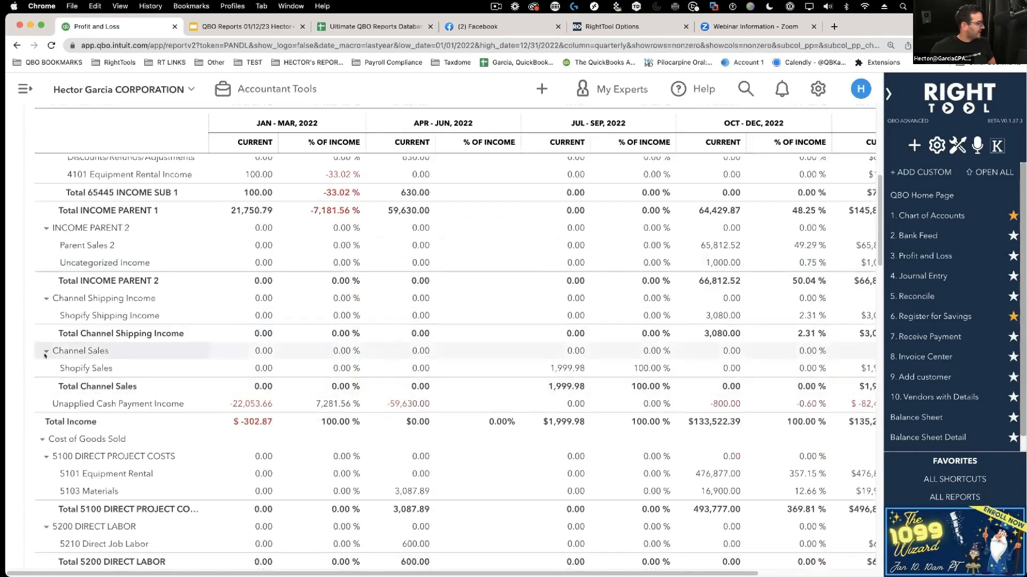
pyautogui.click(46, 352)
pyautogui.scroll(-4, 62, 390)
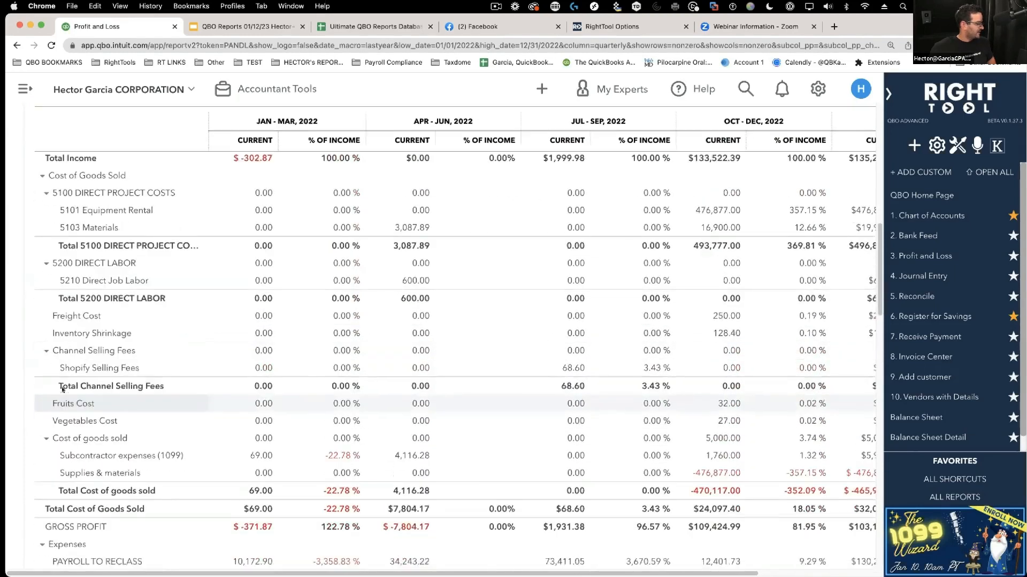
pyautogui.click(46, 351)
pyautogui.scroll(-4, 47, 415)
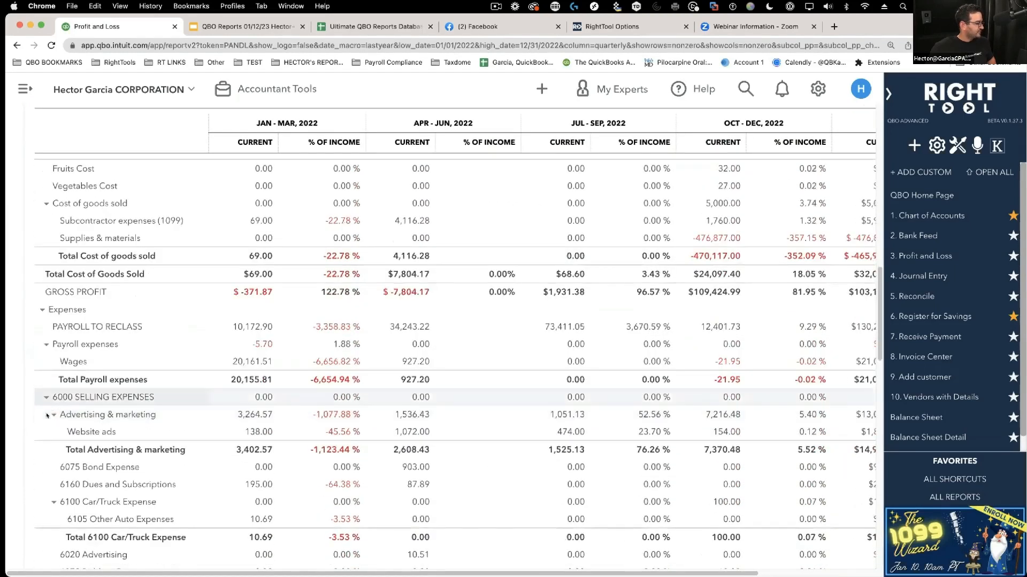
pyautogui.click(47, 415)
pyautogui.scroll(12, 192, 358)
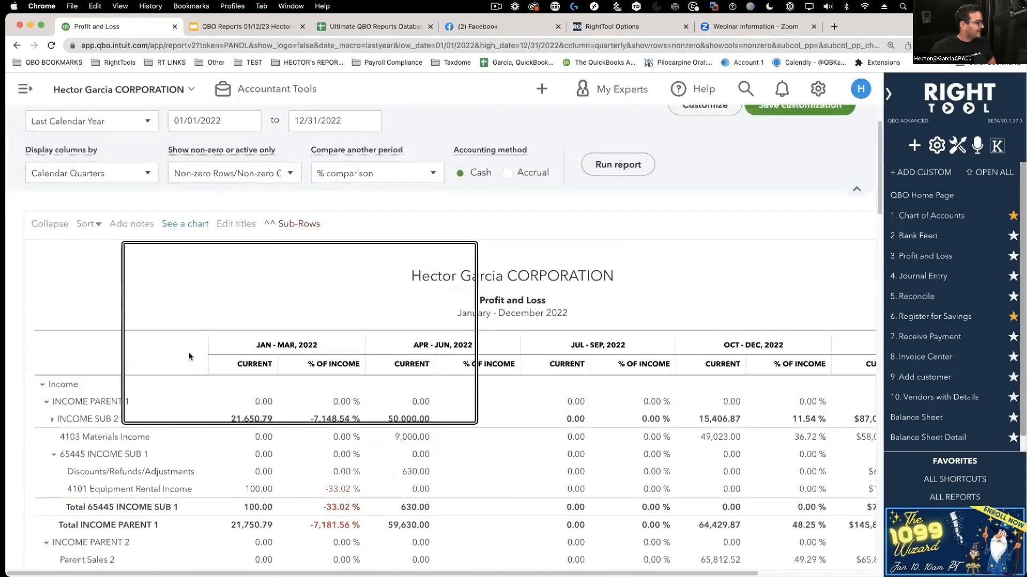
pyautogui.scroll(2, 189, 356)
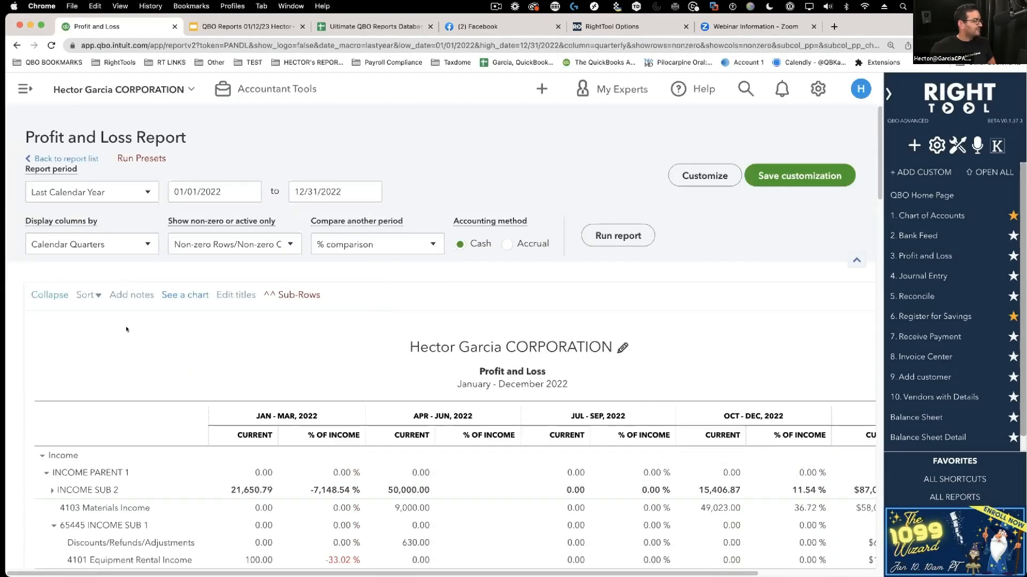
pyautogui.scroll(-2, 126, 329)
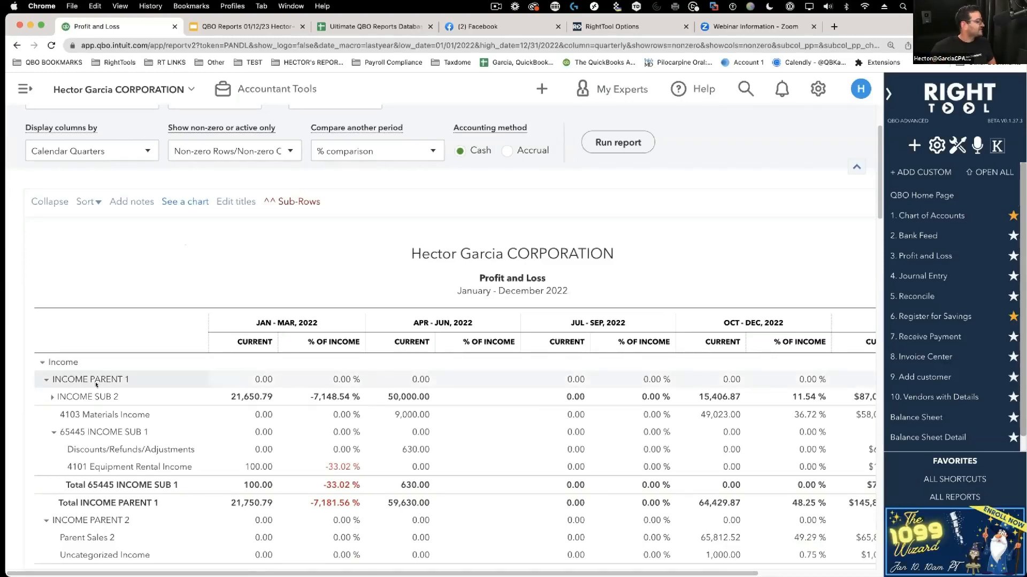
# - Toggle INCOME SUB 2 and 65445 INCOME SUB 1, then expand all sub-account rows with ^^ Sub-Rows
pyautogui.click(52, 397)
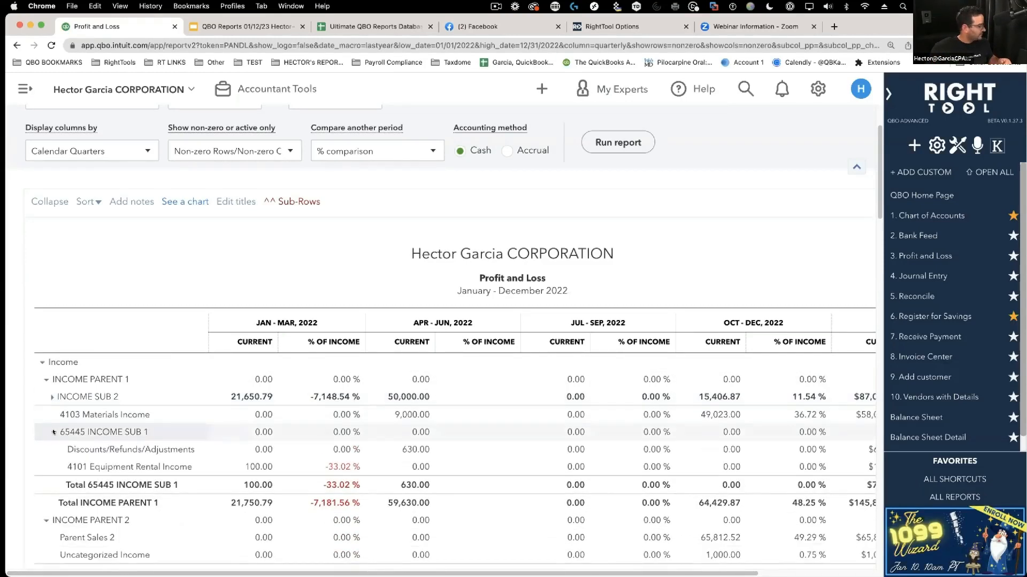
pyautogui.click(53, 432)
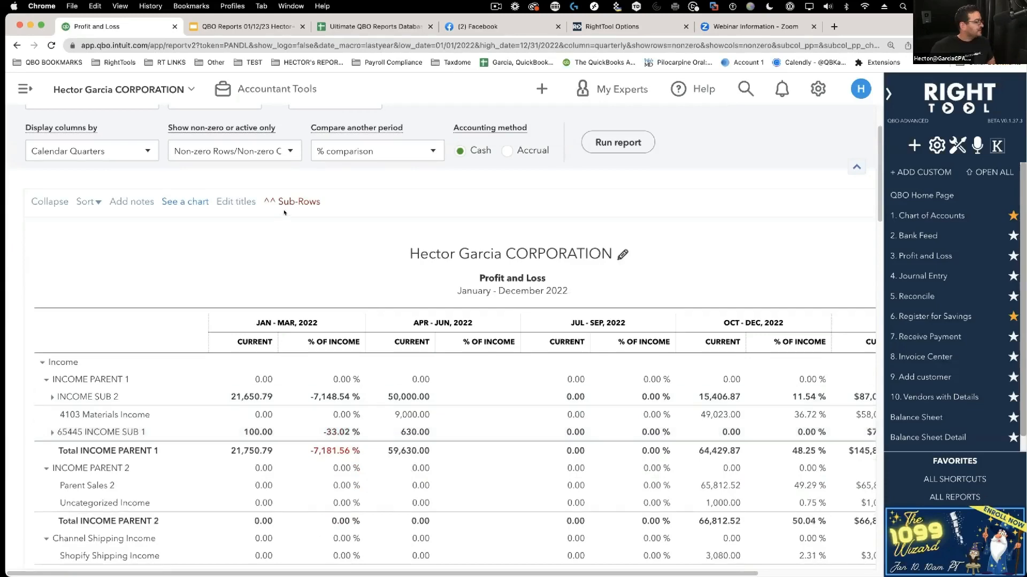
pyautogui.click(297, 202)
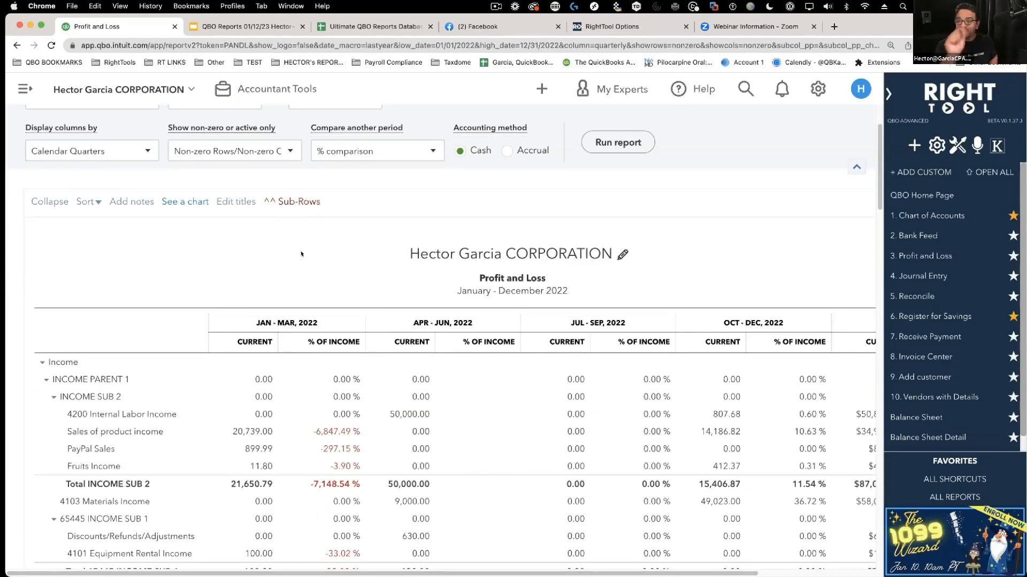
# - Fold all sub-accounts back into their parent rows with ^^ Sub-Rows
pyautogui.click(291, 201)
pyautogui.scroll(-2, 329, 394)
pyautogui.scroll(-5, 328, 394)
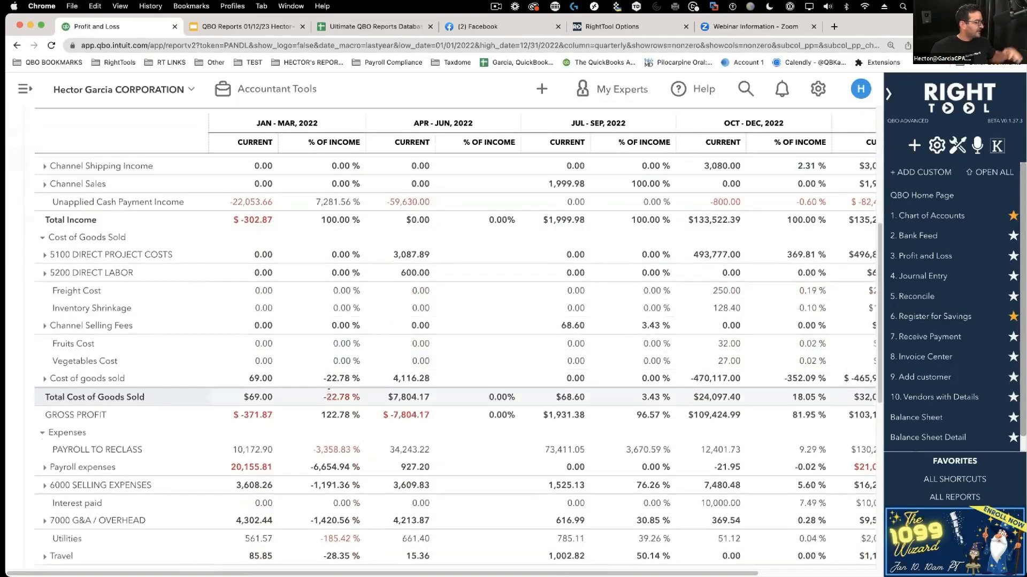
pyautogui.scroll(-8, 329, 391)
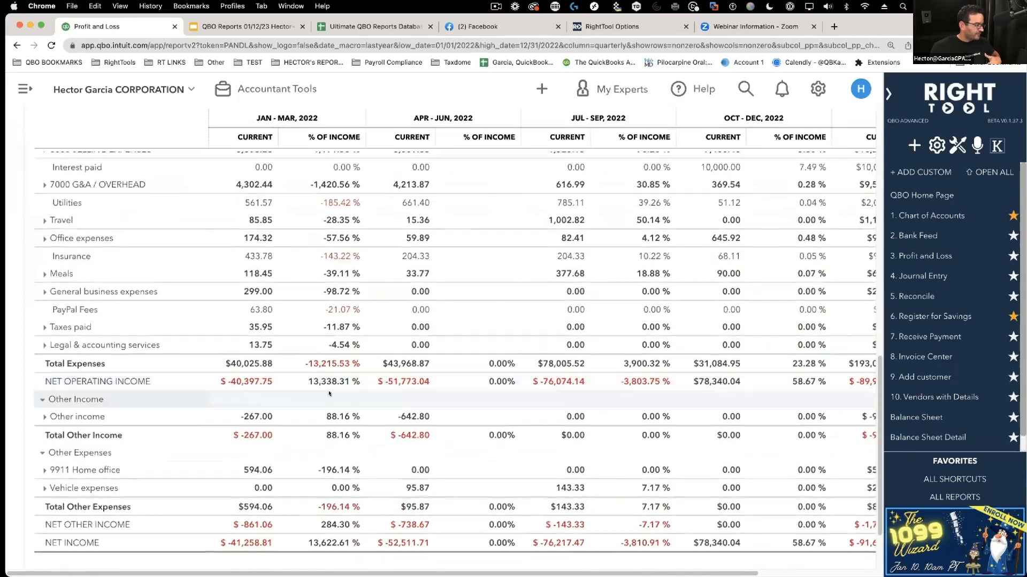
pyautogui.scroll(2, 329, 392)
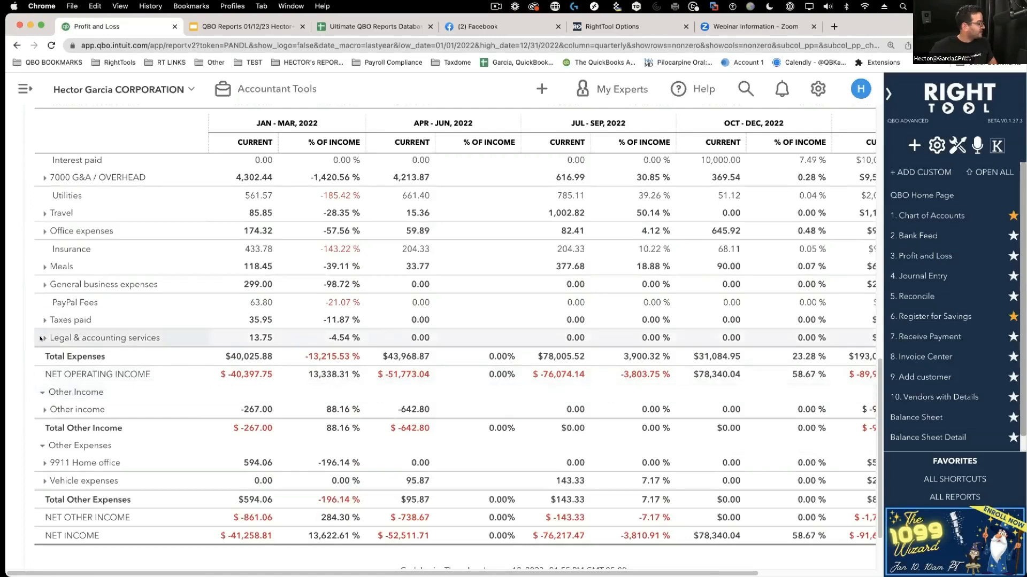
pyautogui.scroll(5, 62, 384)
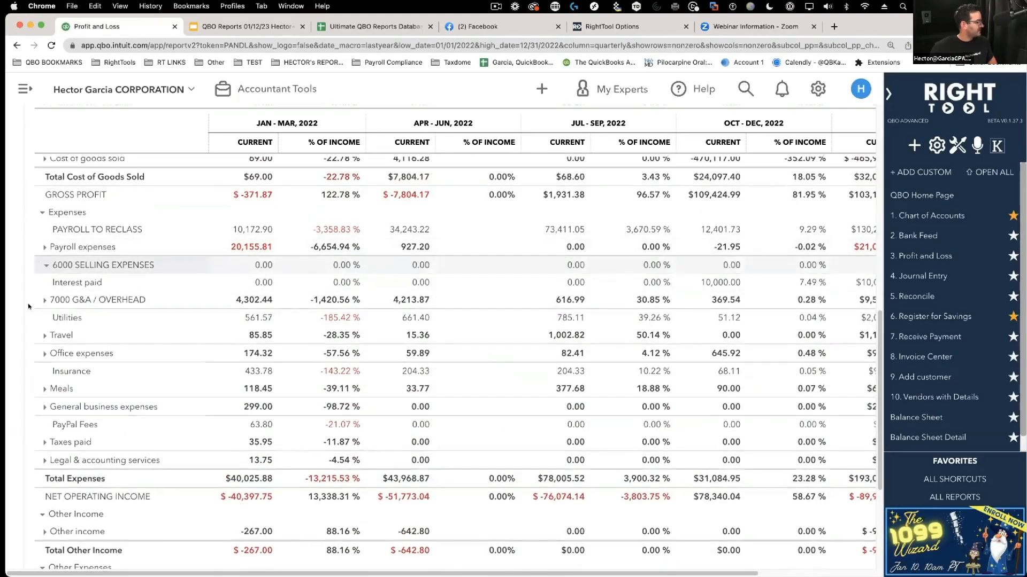
# - Expand 6000 SELLING EXPENSES to show its sub-accounts
pyautogui.click(46, 265)
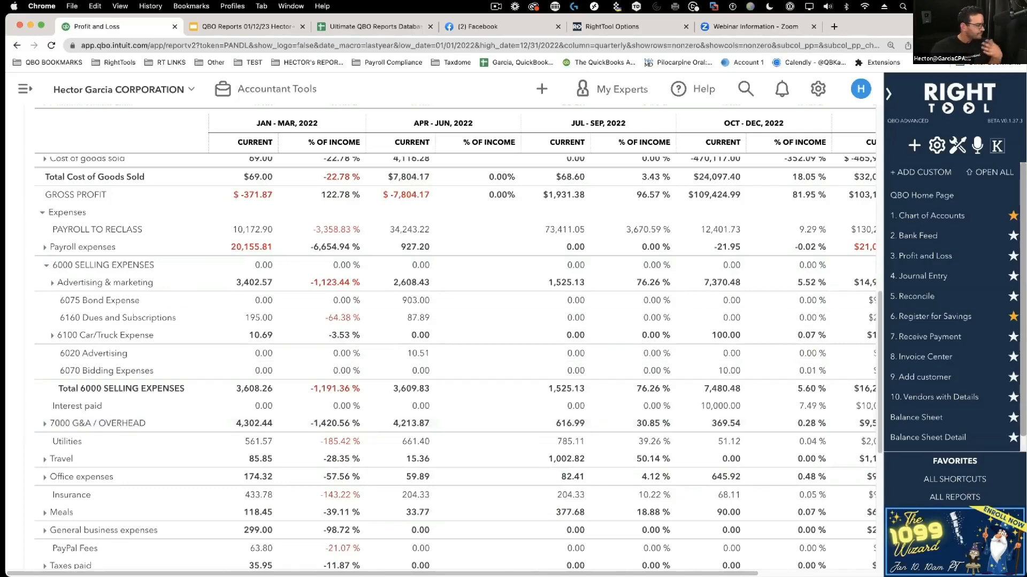
pyautogui.scroll(3, 284, 299)
pyautogui.scroll(8, 283, 299)
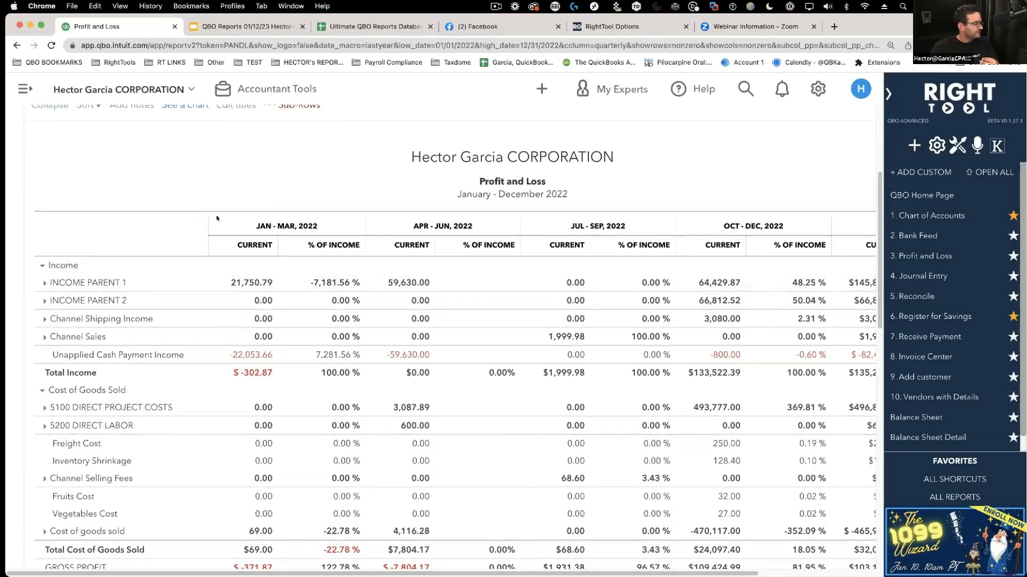
pyautogui.scroll(3, 288, 264)
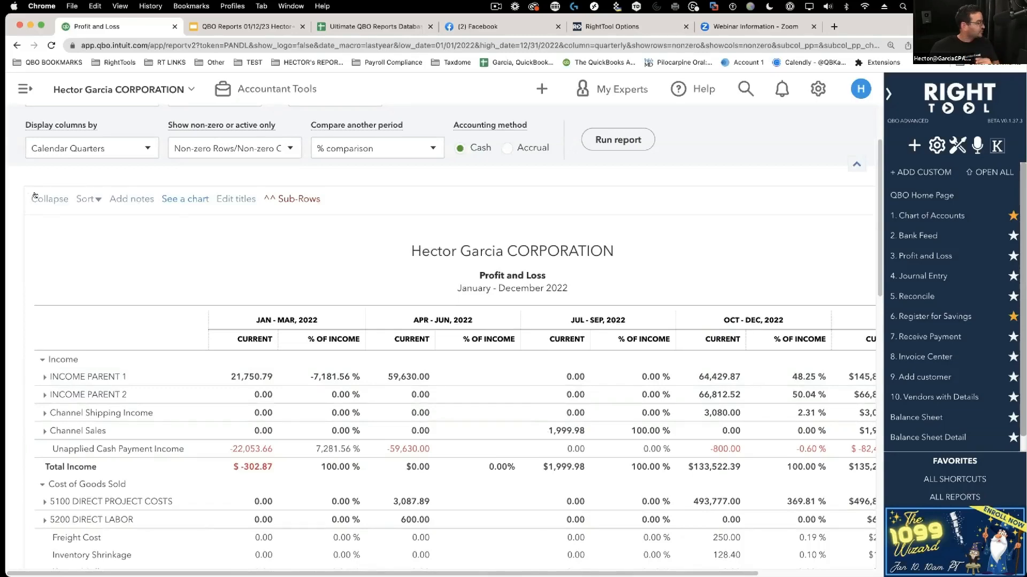
# - Collapse the account groups, leaving only the main section totals and Q1 net income $-41,258.81
pyautogui.click(47, 199)
pyautogui.scroll(-2, 321, 263)
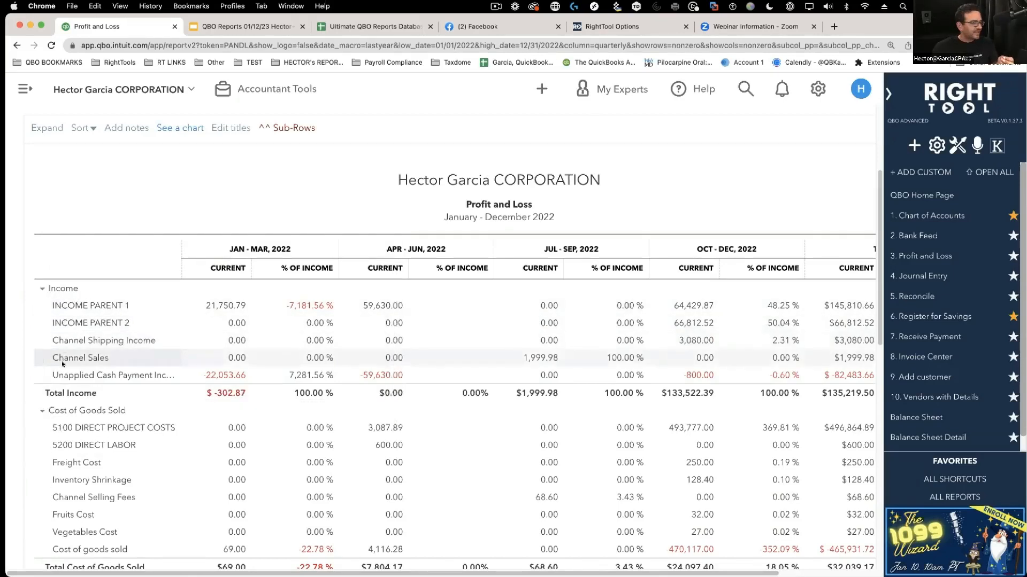
pyautogui.click(287, 128)
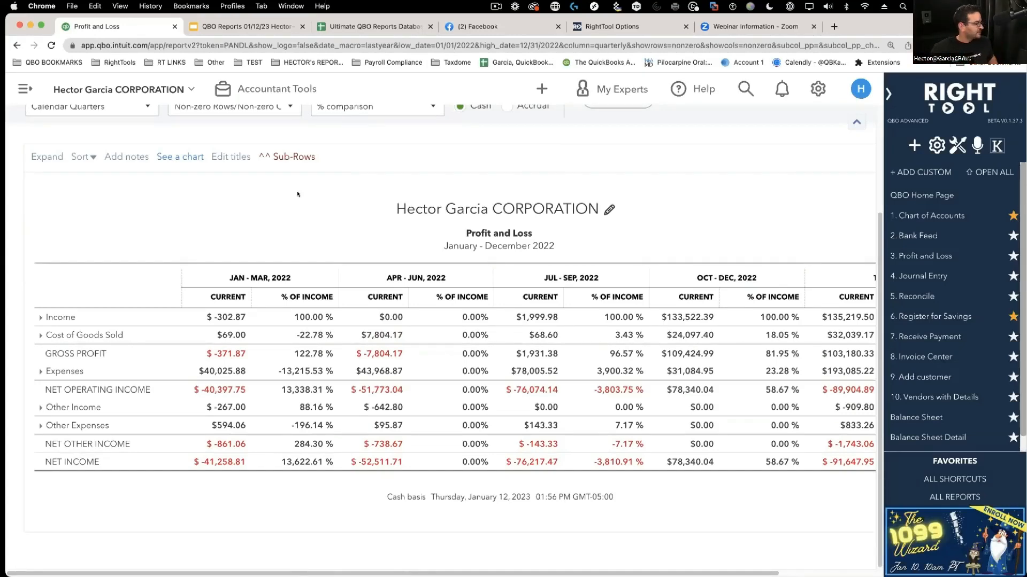
pyautogui.scroll(4, 284, 171)
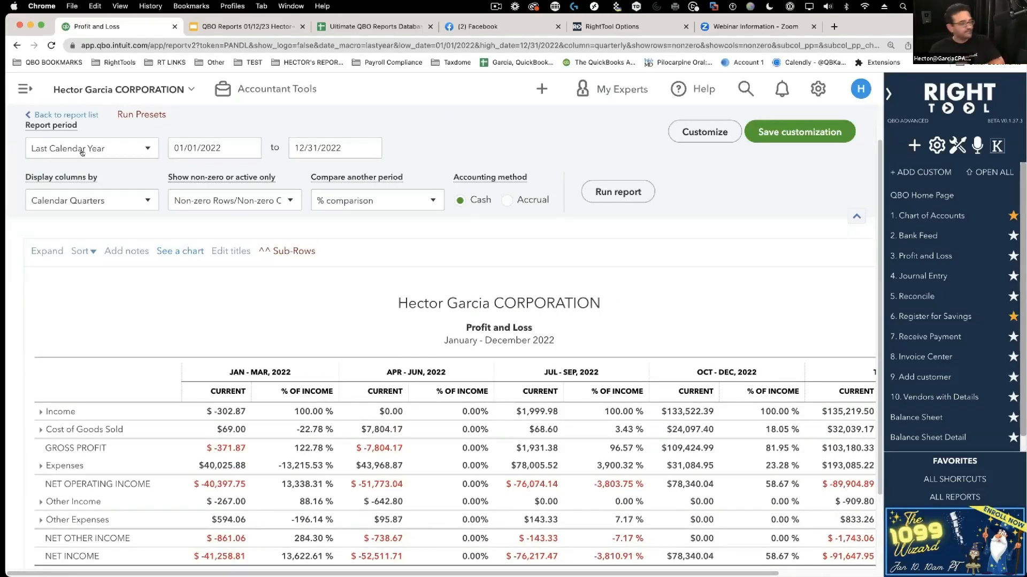
# - Display columns by Classes for Last Calendar Quarter (Oct–Dec 2022) and hide the RightTool panel
pyautogui.click(57, 201)
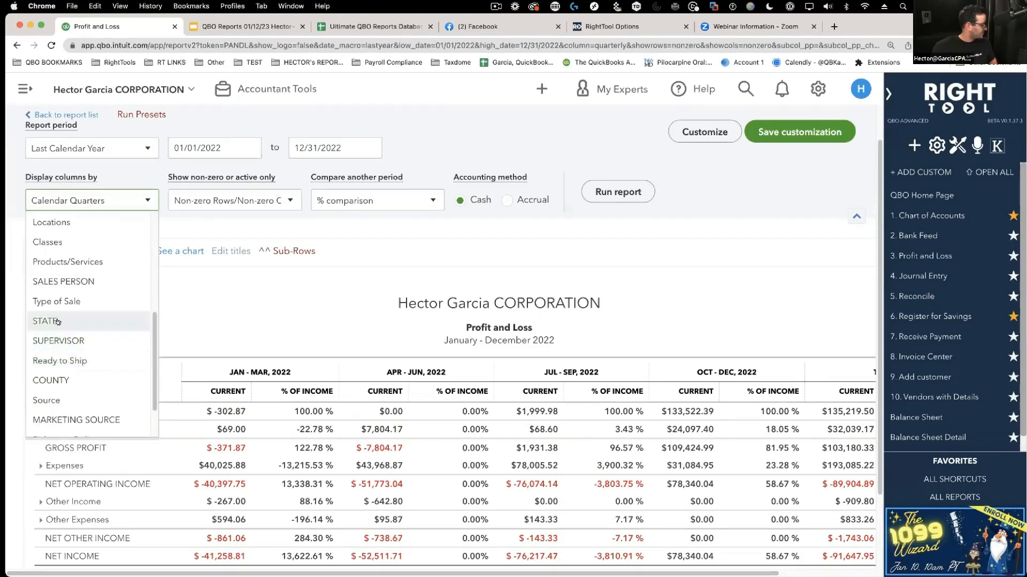
pyautogui.scroll(1, 58, 299)
pyautogui.click(50, 266)
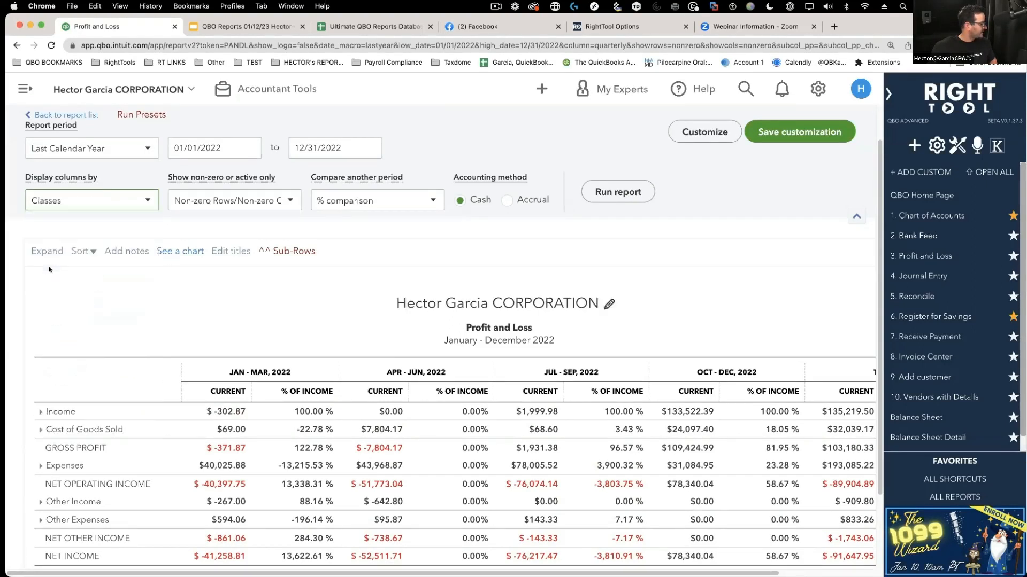
pyautogui.click(100, 148)
pyautogui.click(81, 194)
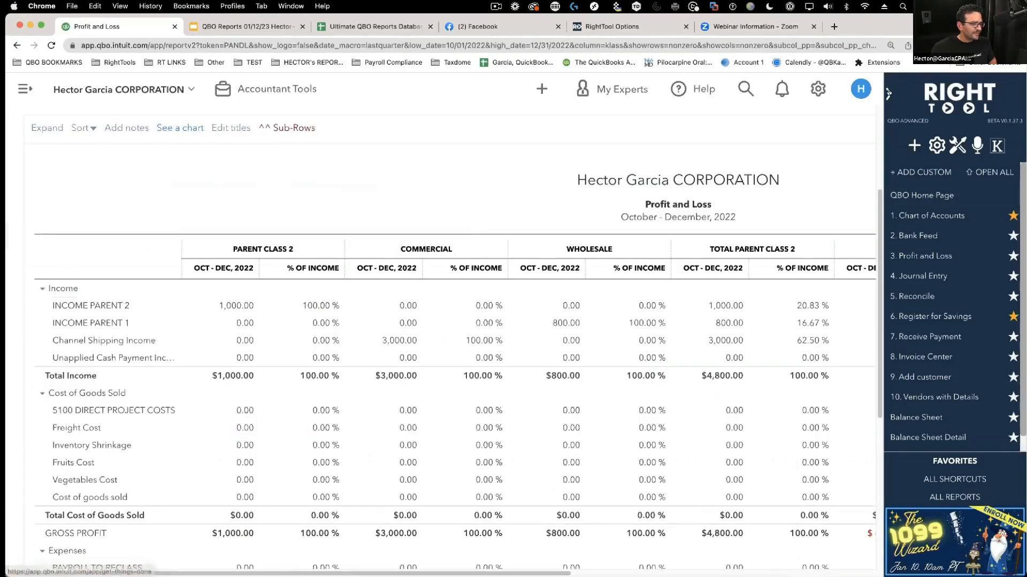
pyautogui.click(887, 94)
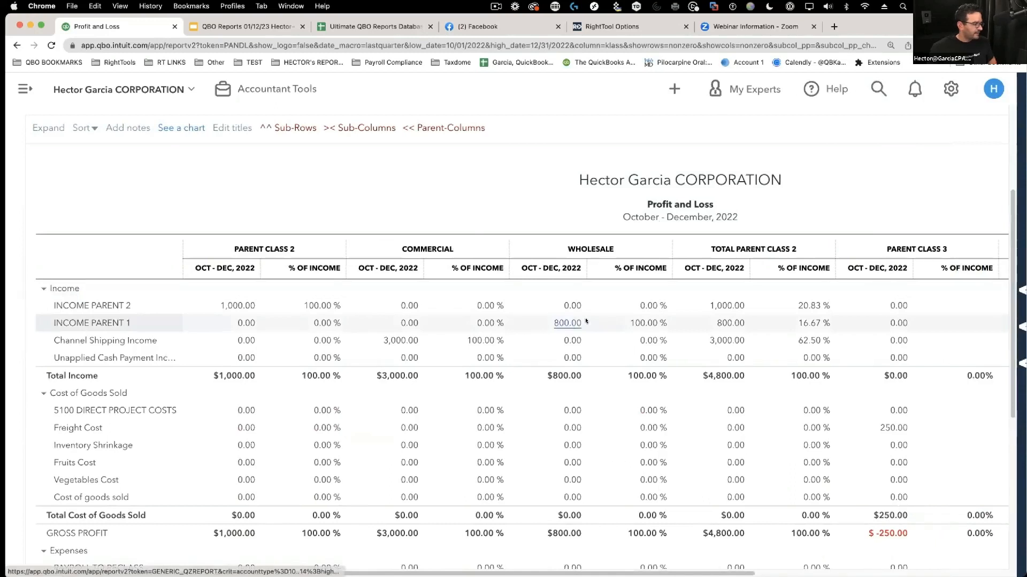
pyautogui.scroll(1, 586, 322)
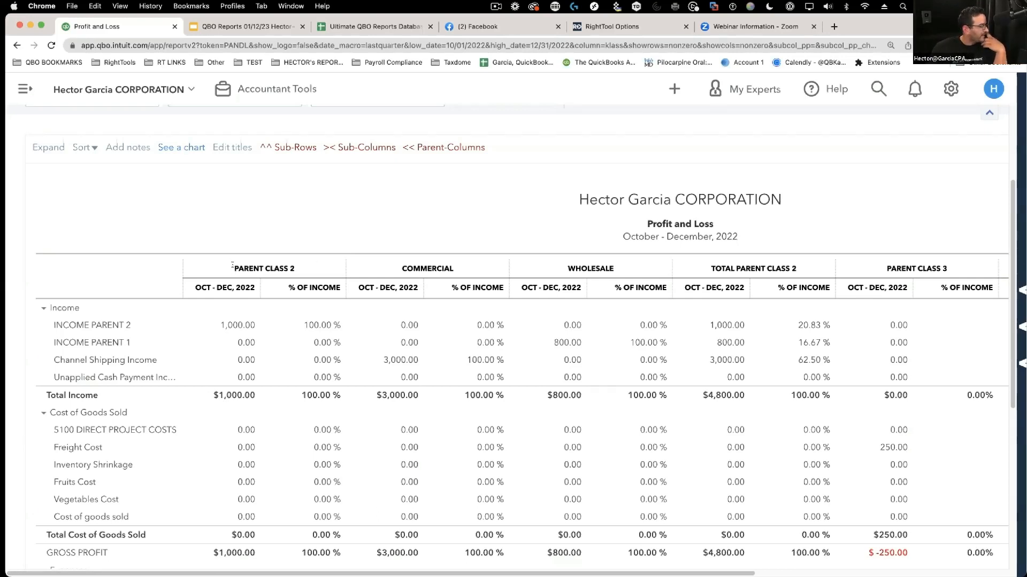
pyautogui.moveTo(232, 269); pyautogui.dragTo(293, 266)
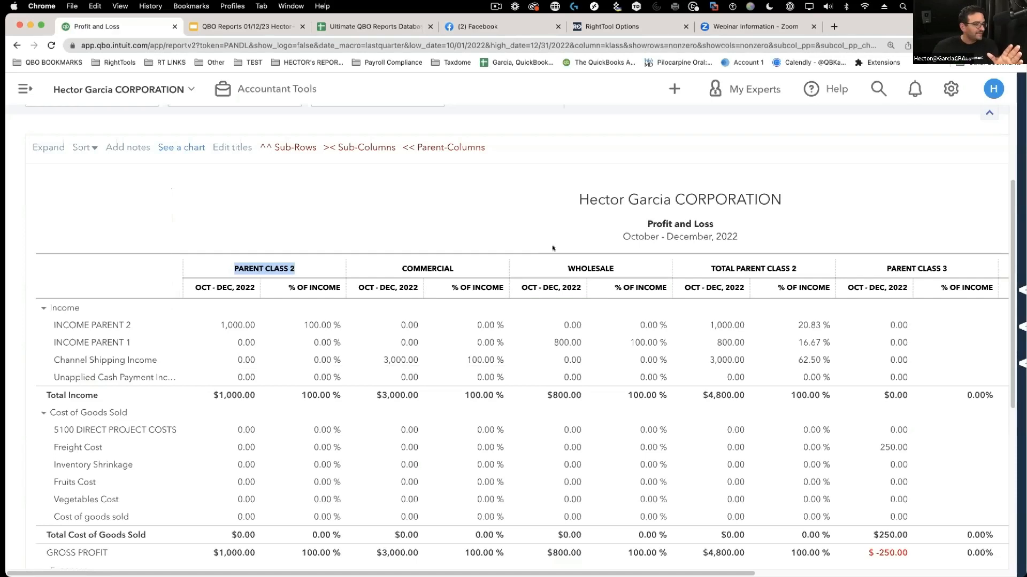
pyautogui.moveTo(710, 268); pyautogui.dragTo(797, 270)
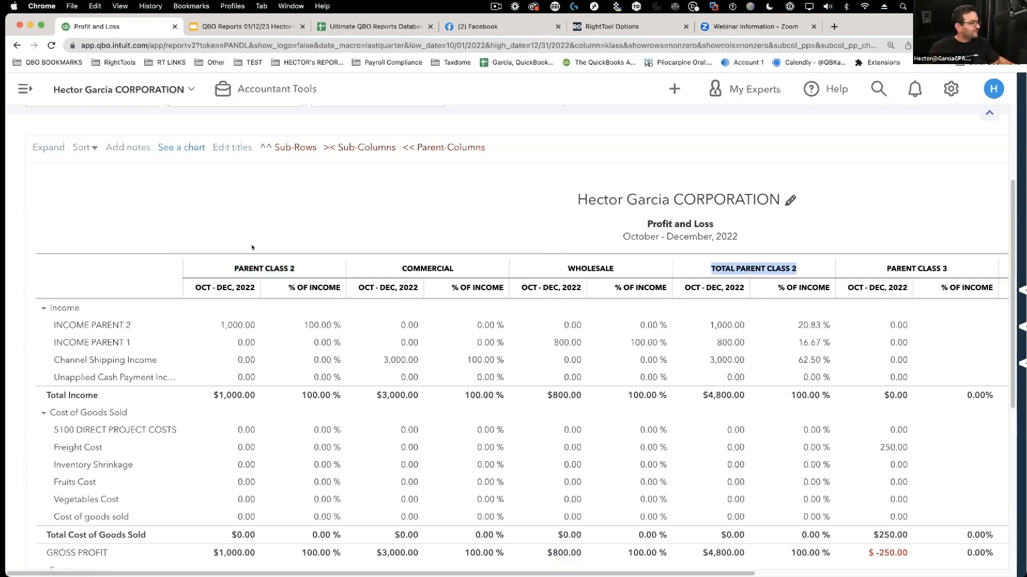
pyautogui.moveTo(234, 268); pyautogui.dragTo(293, 271)
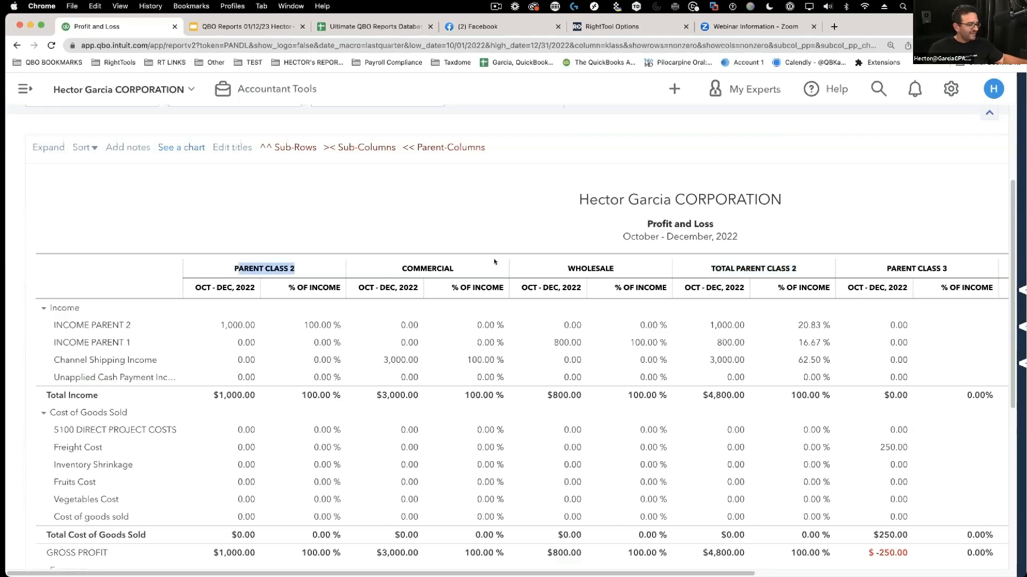
pyautogui.moveTo(415, 268); pyautogui.dragTo(445, 269)
pyautogui.moveTo(576, 269); pyautogui.dragTo(631, 271)
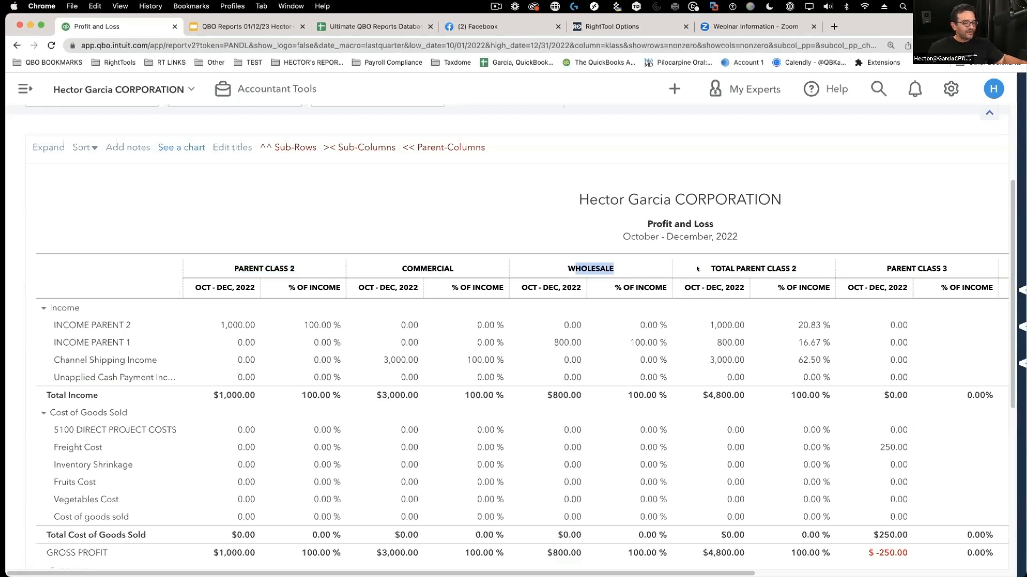
pyautogui.moveTo(697, 269); pyautogui.dragTo(797, 265)
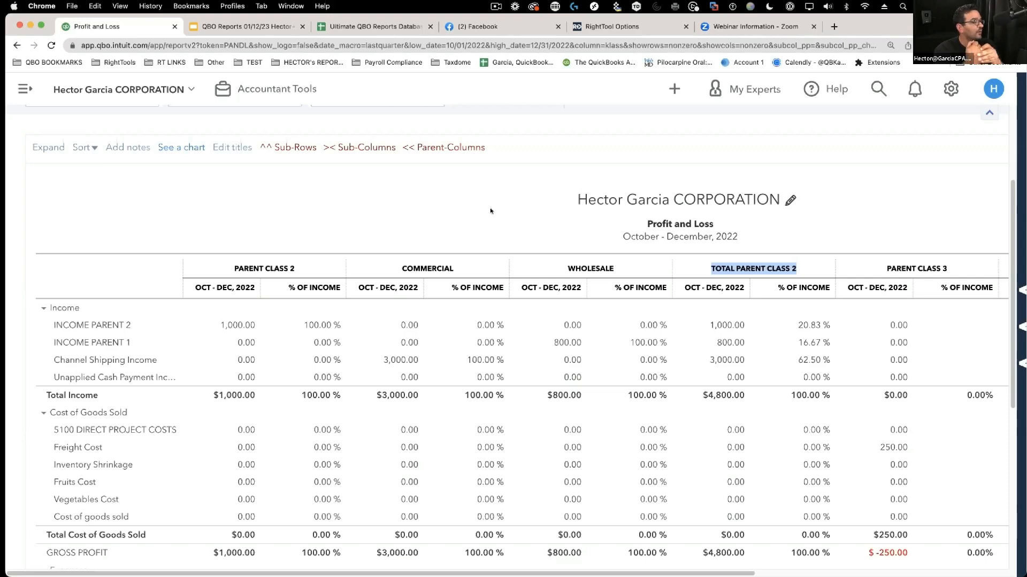
pyautogui.scroll(2, 353, 196)
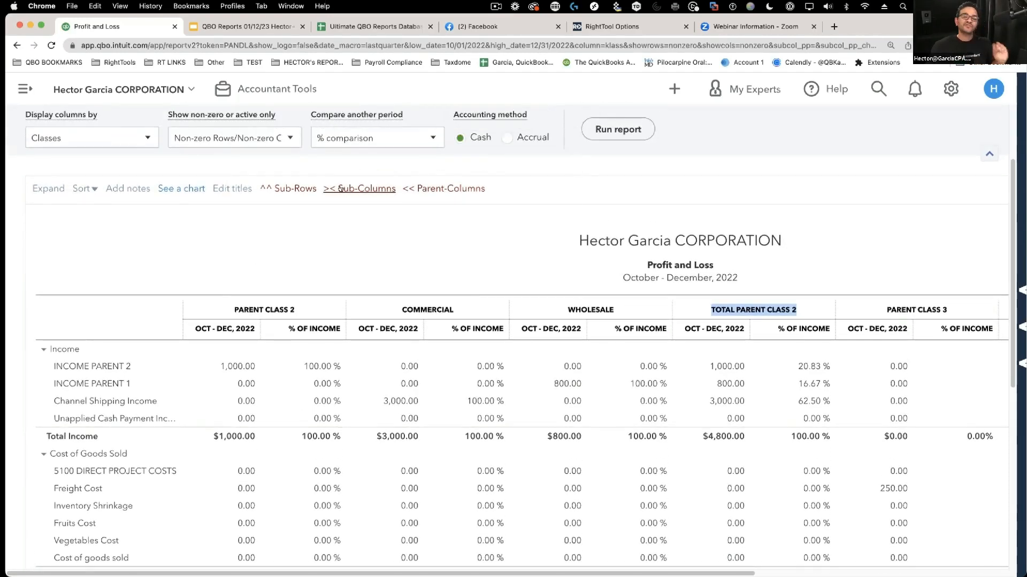
pyautogui.click(340, 189)
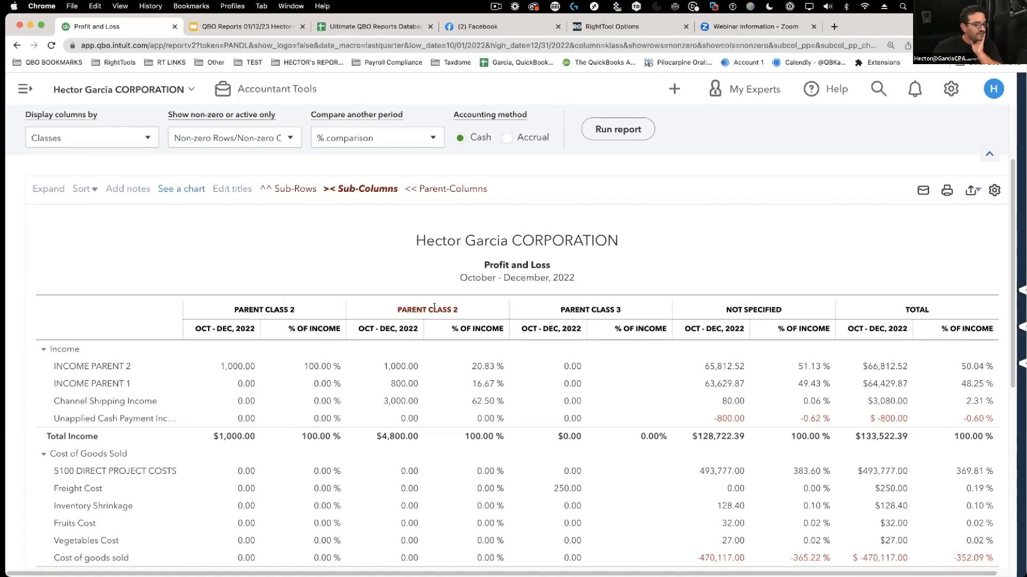
pyautogui.click(362, 188)
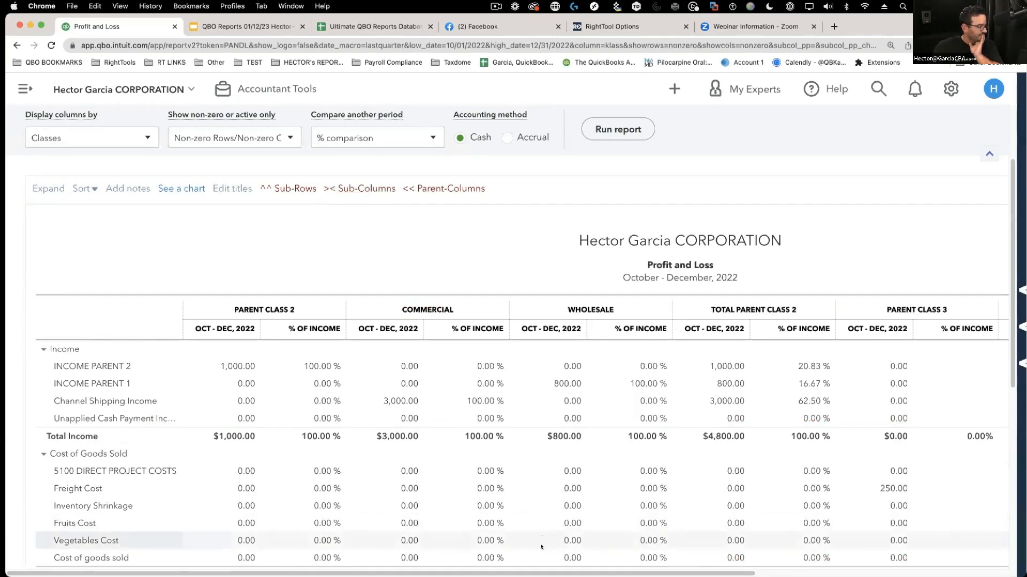
pyautogui.hscroll(5, 508, 342)
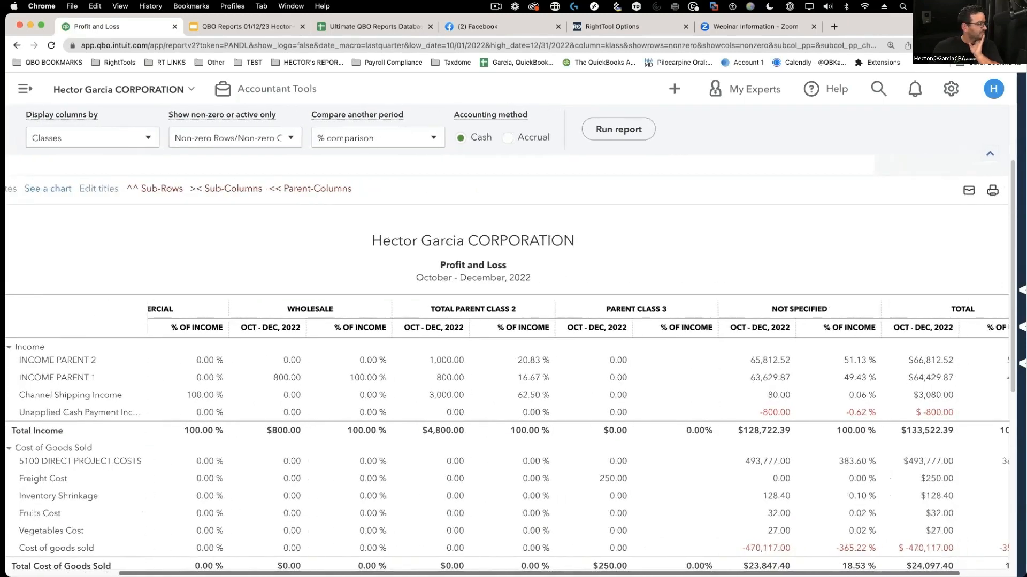
pyautogui.hscroll(-5, 508, 343)
pyautogui.scroll(2, 110, 181)
# - Set the report period to Last Fiscal Year (July 2021–June 2022)
pyautogui.click(109, 181)
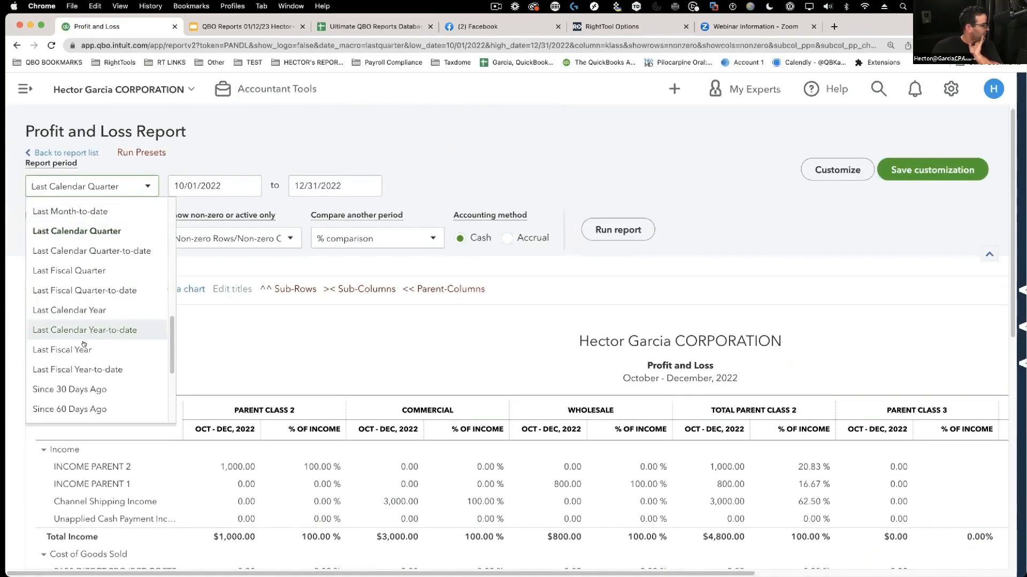
pyautogui.press('Return')
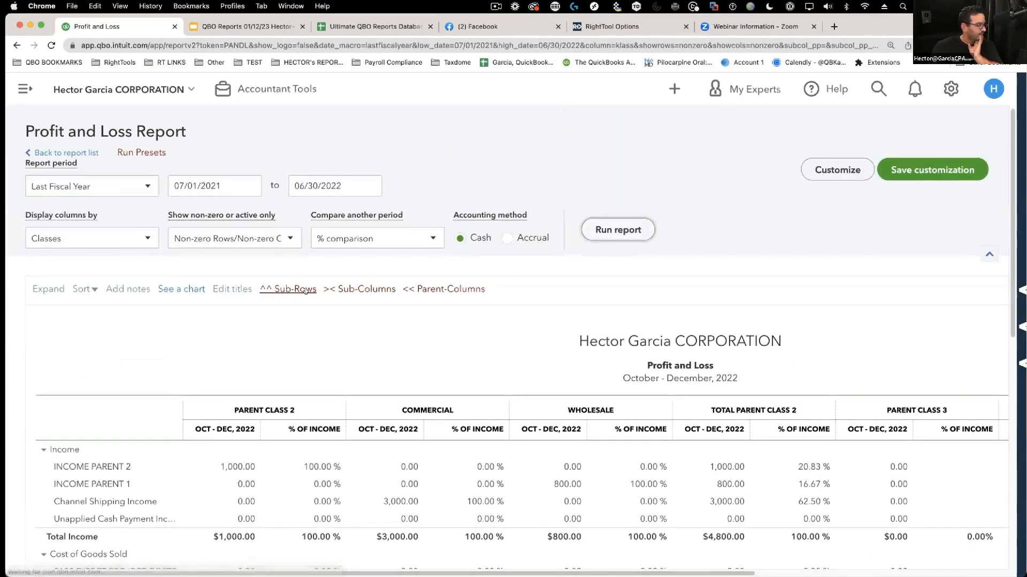
pyautogui.scroll(-3, 605, 236)
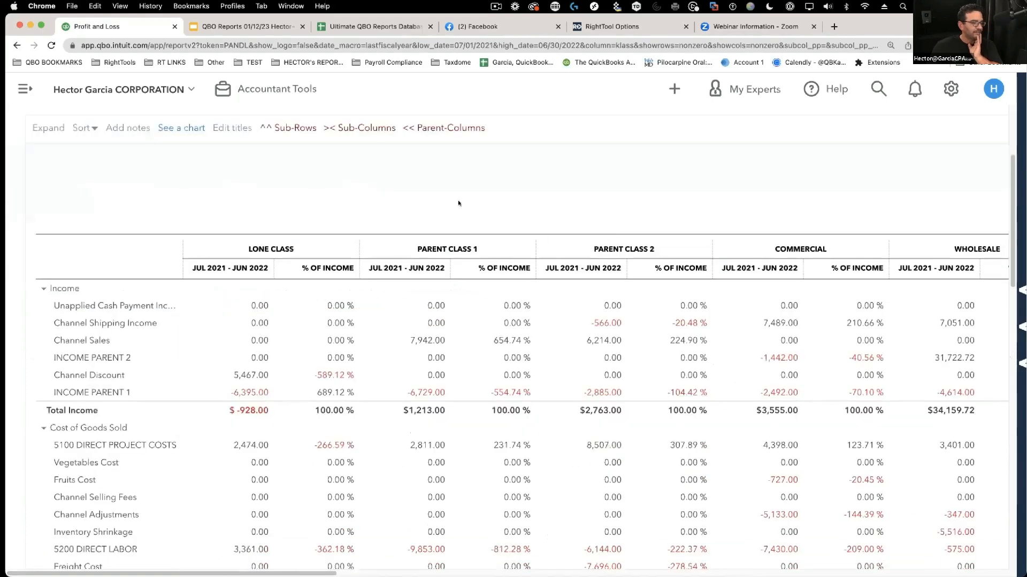
pyautogui.scroll(2, 438, 228)
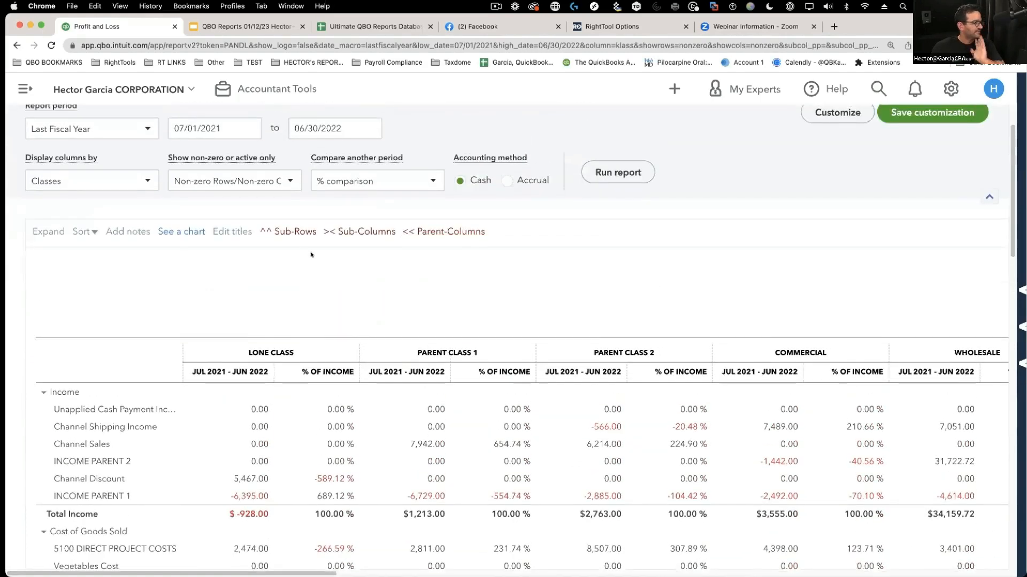
# - Uncheck % of Income in the period comparison and rerun the report
pyautogui.click(350, 181)
pyautogui.click(328, 396)
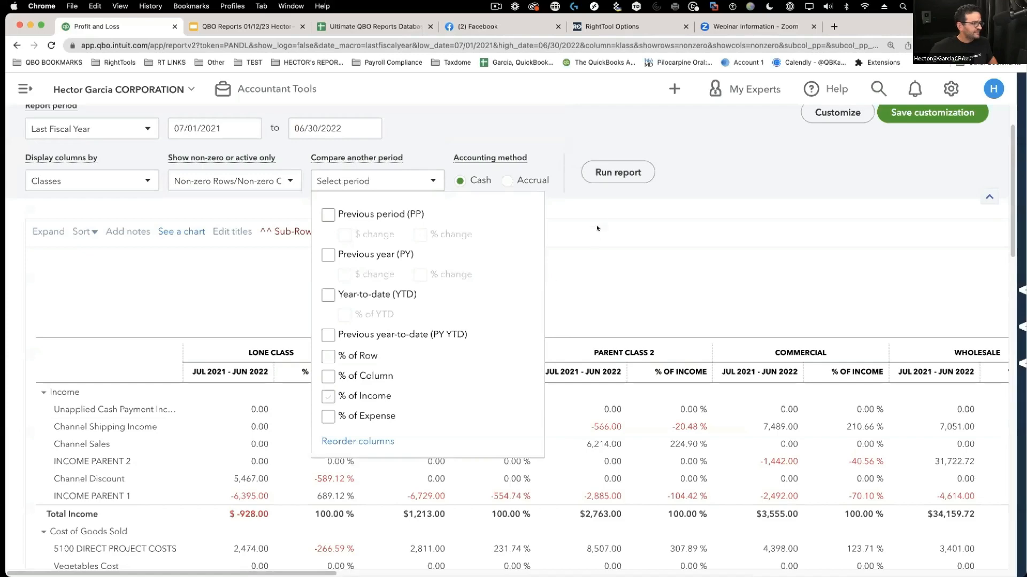
pyautogui.click(618, 172)
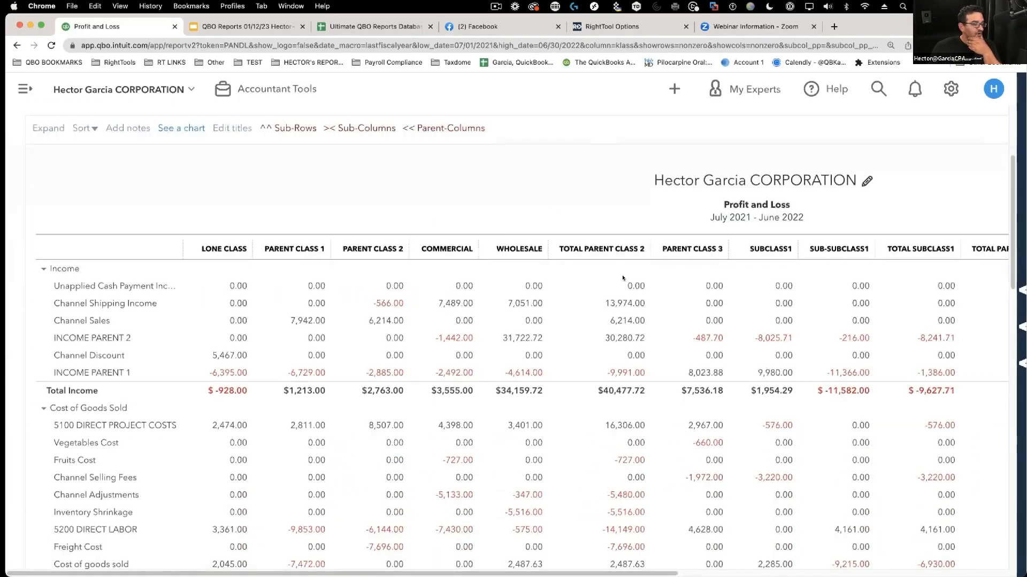
pyautogui.click(352, 228)
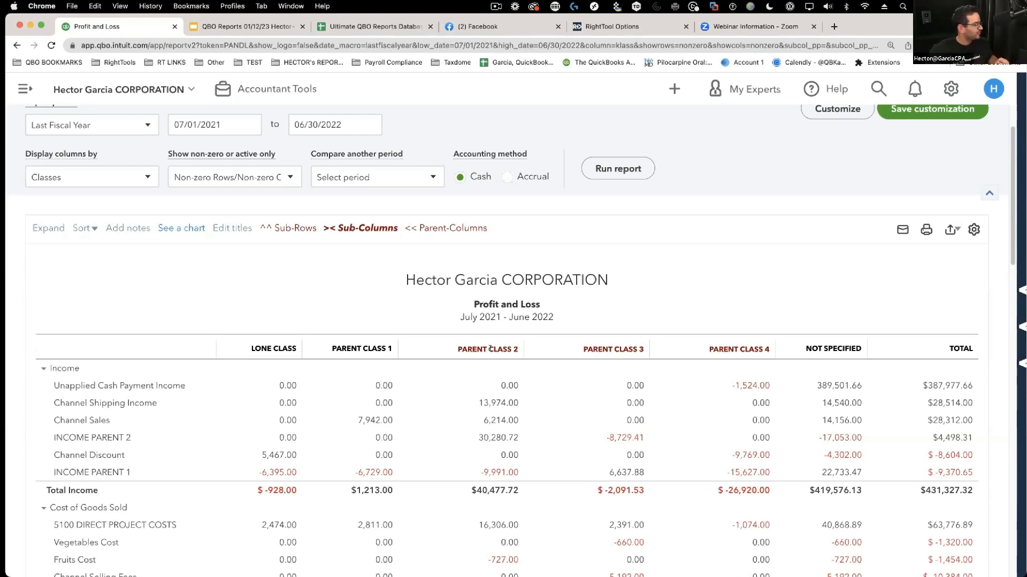
pyautogui.click(105, 179)
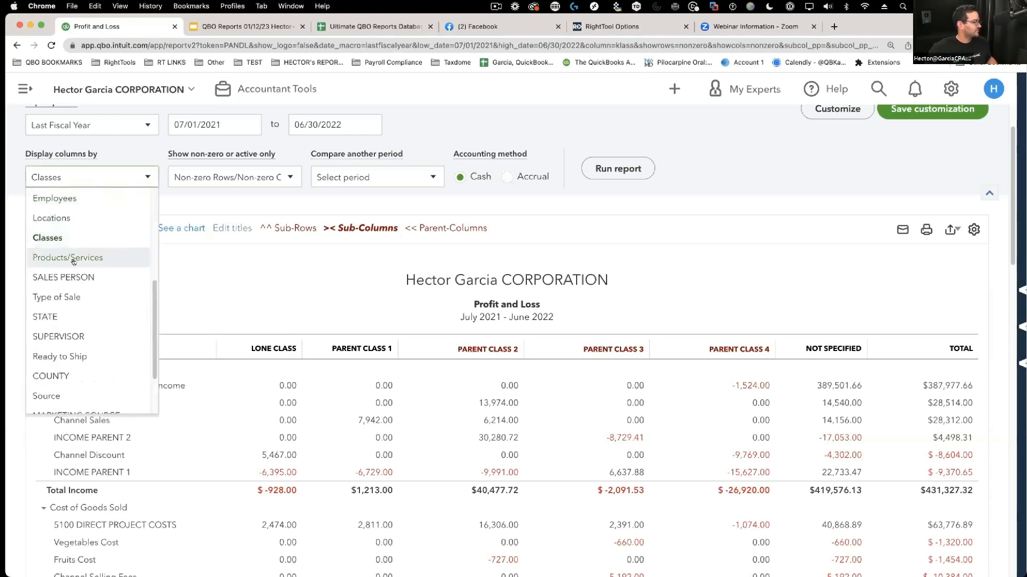
pyautogui.scroll(4, 73, 256)
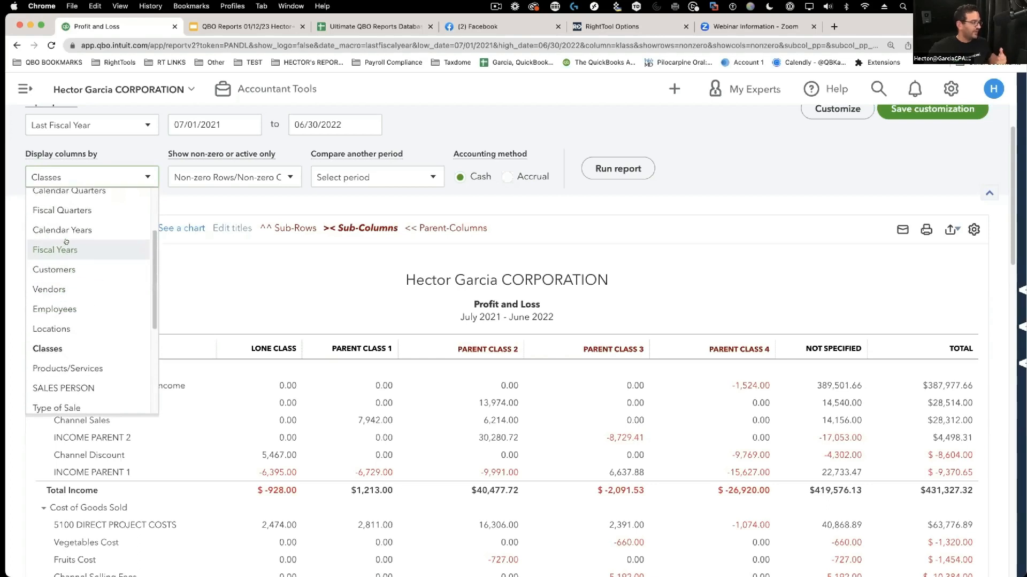
pyautogui.click(235, 282)
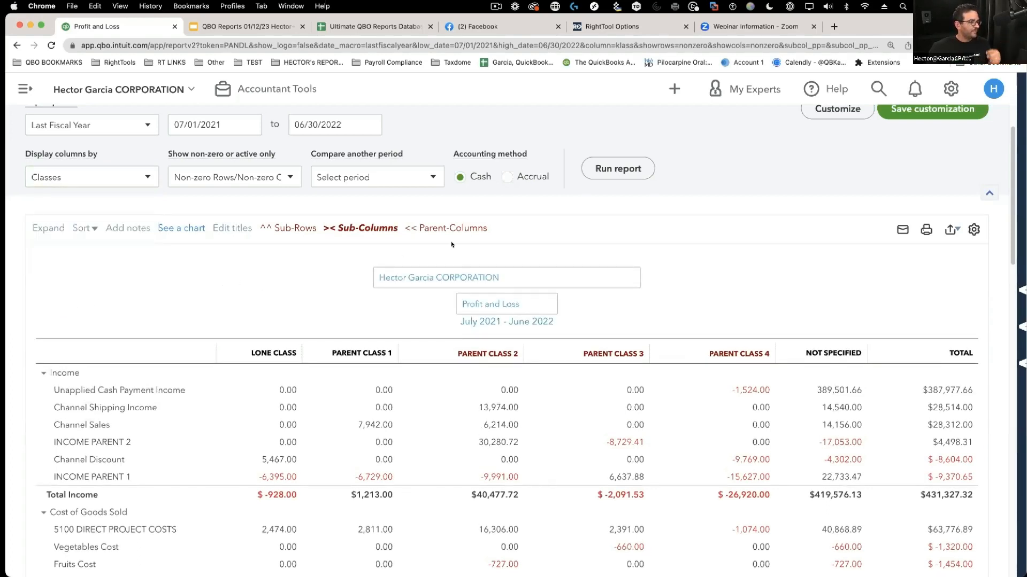
pyautogui.scroll(-1, 733, 294)
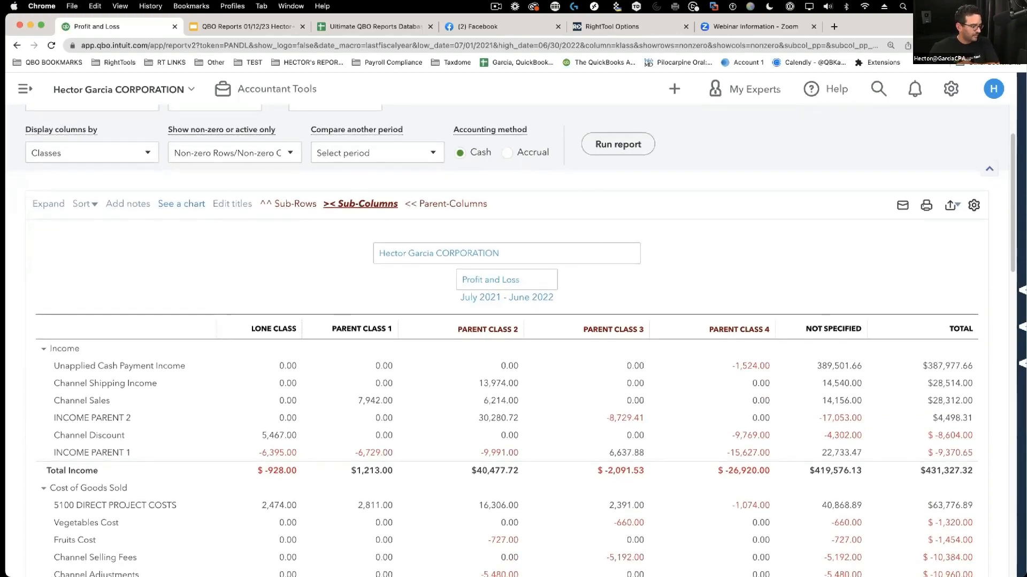
pyautogui.click(360, 204)
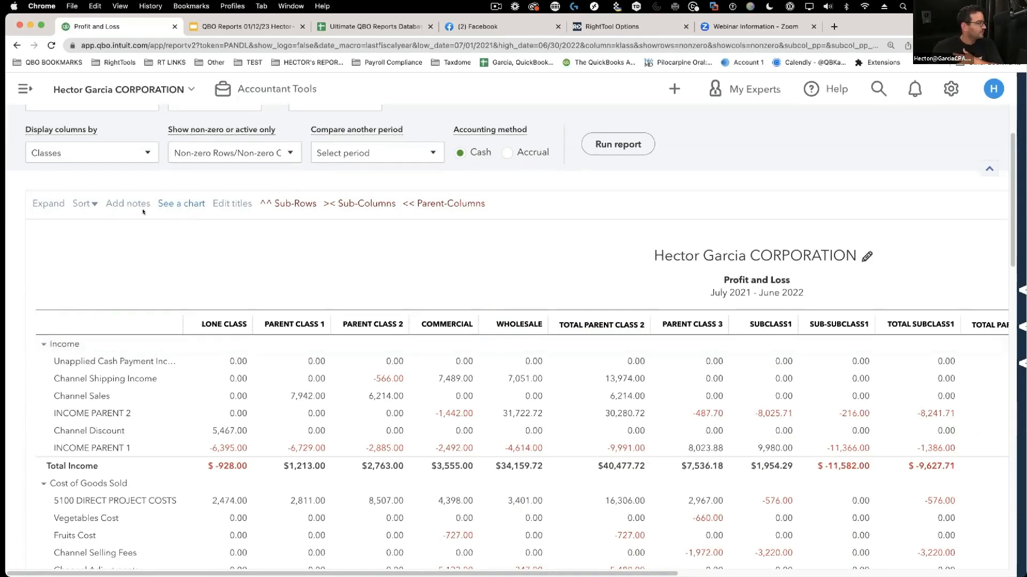
# - Switch to Active rows and Active columns and rerun the report
pyautogui.click(198, 145)
pyautogui.click(185, 198)
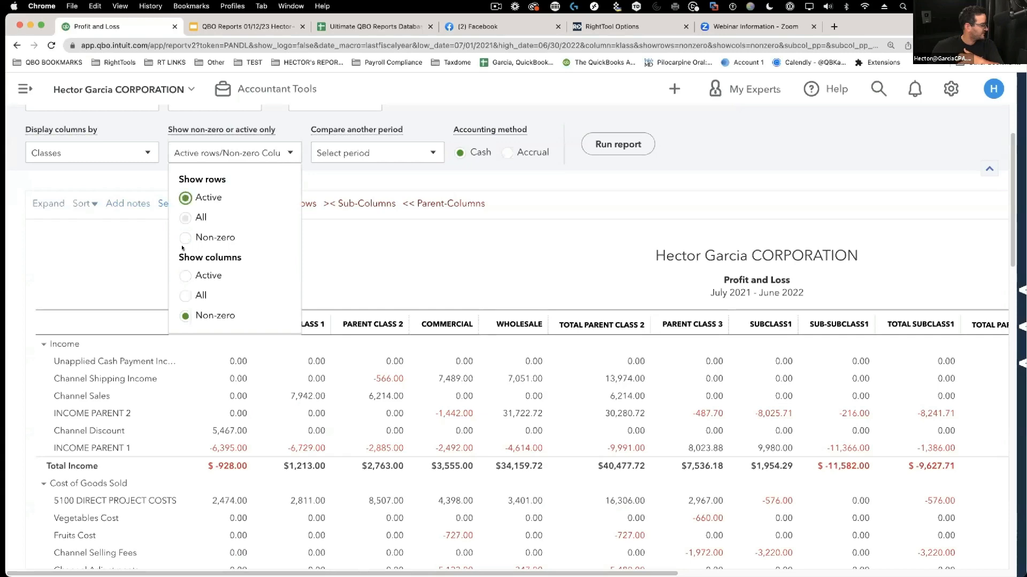
pyautogui.click(185, 277)
pyautogui.click(610, 144)
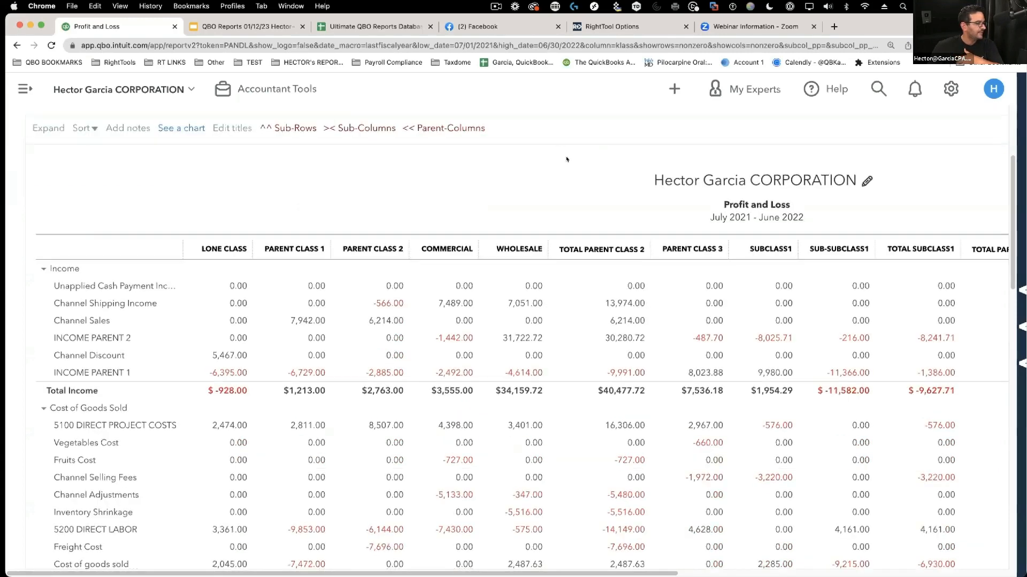
# - Compare PARENT CLASS 2 and TOTAL PARENT CLASS 2 headings while toggling parent-class total columns
pyautogui.scroll(-2, 529, 270)
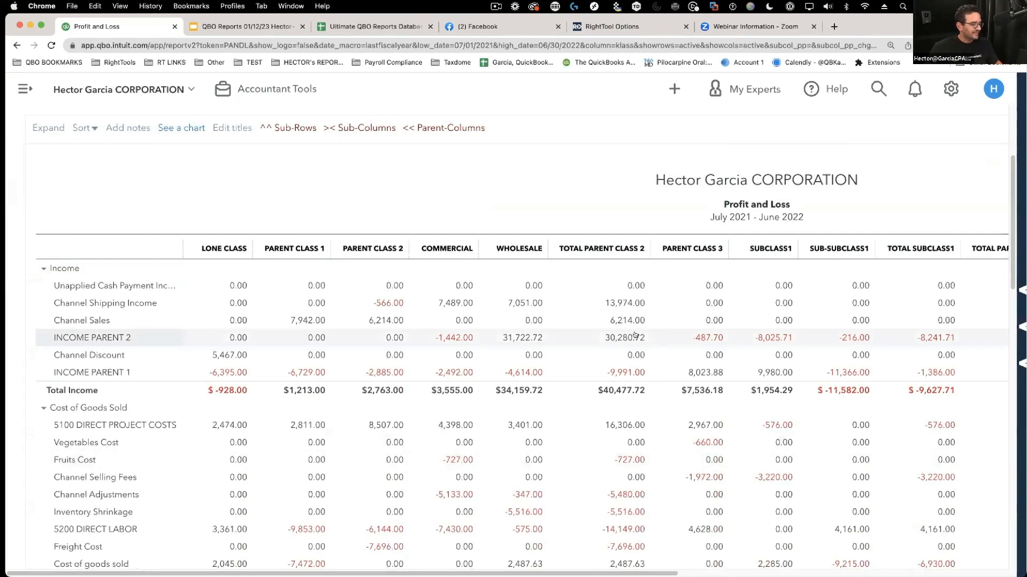
pyautogui.scroll(-2, 576, 339)
pyautogui.scroll(4, 577, 339)
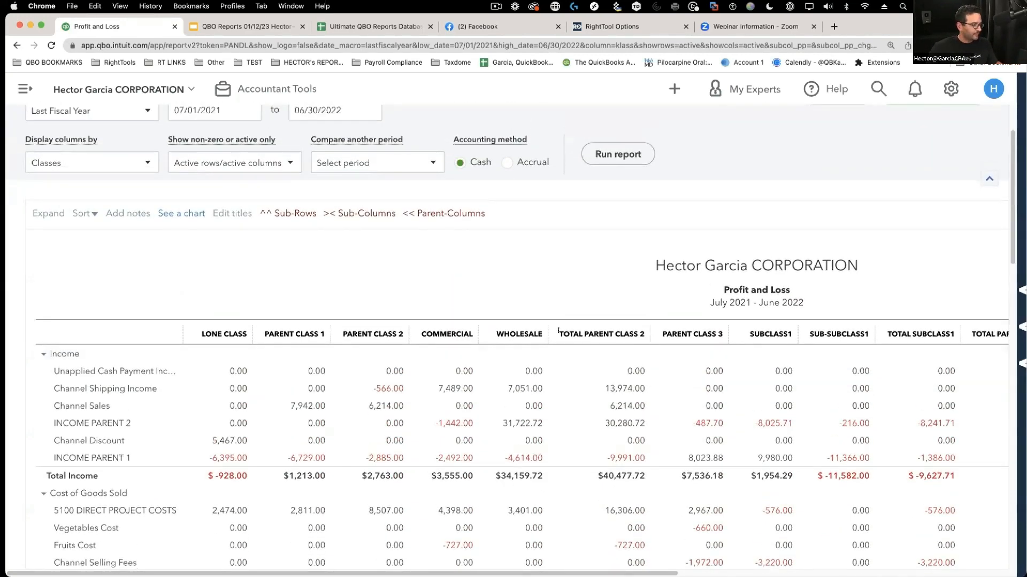
pyautogui.moveTo(558, 331); pyautogui.dragTo(640, 330)
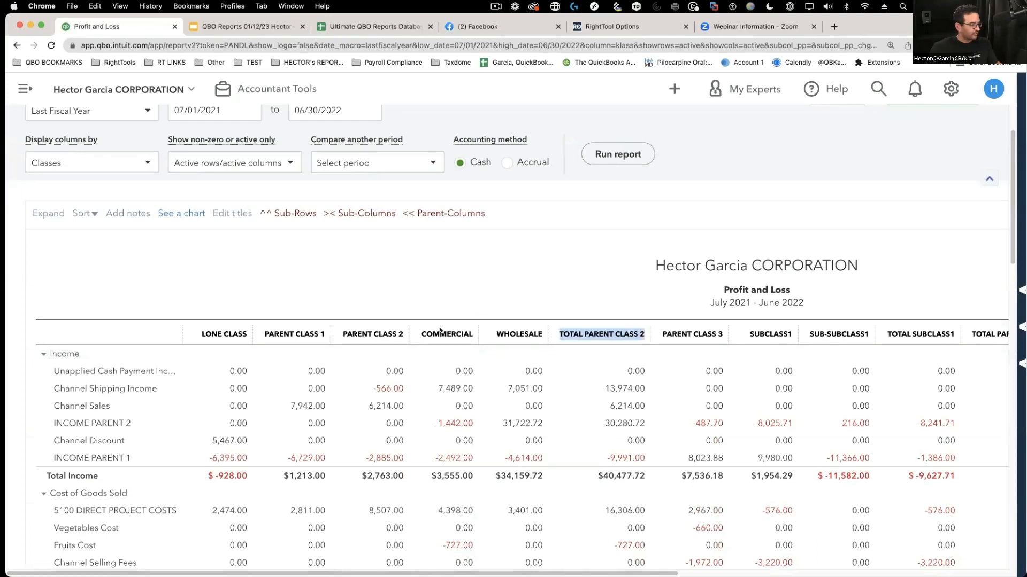
pyautogui.moveTo(343, 331); pyautogui.dragTo(404, 332)
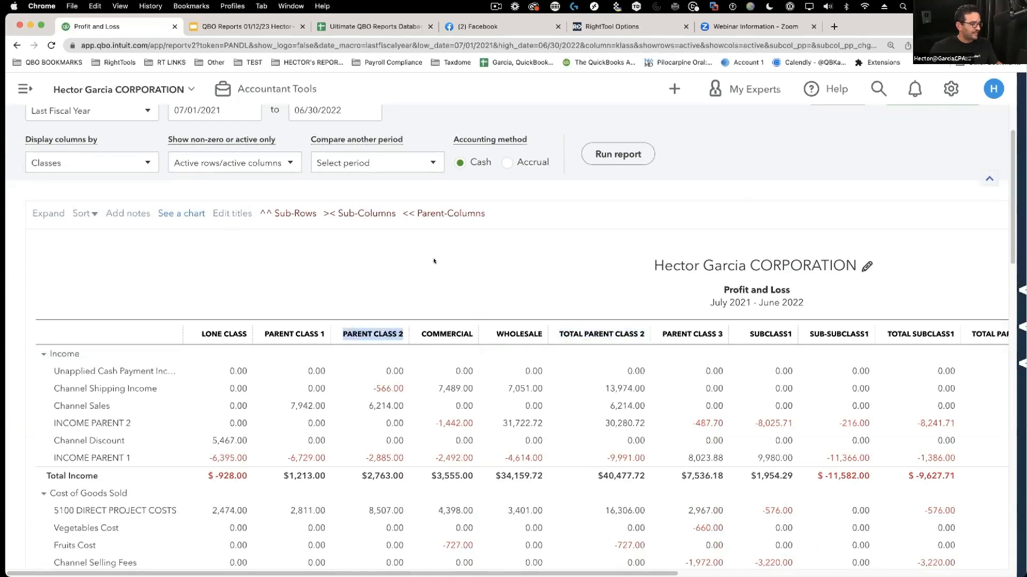
pyautogui.click(450, 214)
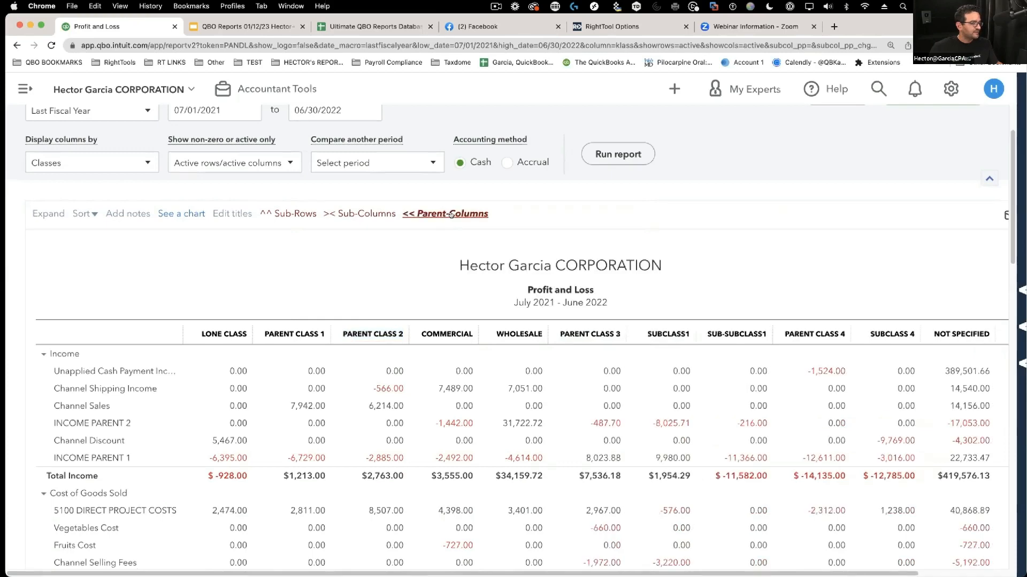
pyautogui.click(451, 213)
pyautogui.click(451, 214)
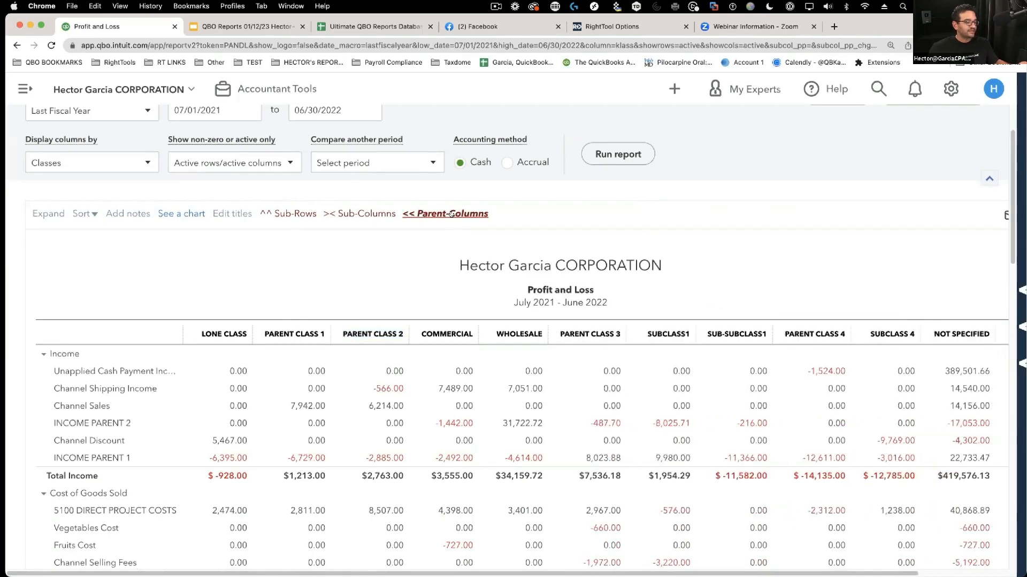
pyautogui.click(452, 214)
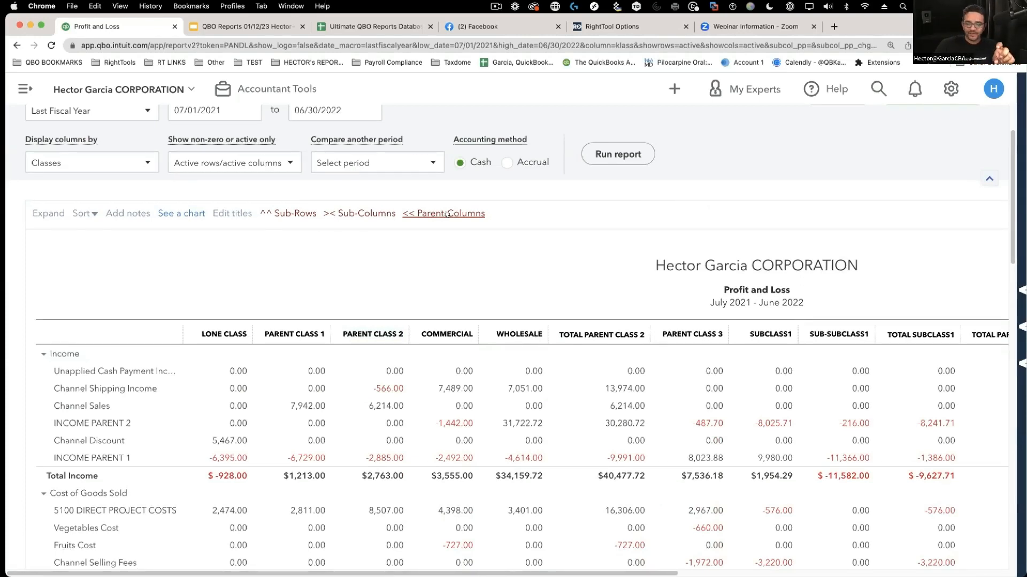
pyautogui.moveTo(570, 336); pyautogui.dragTo(648, 337)
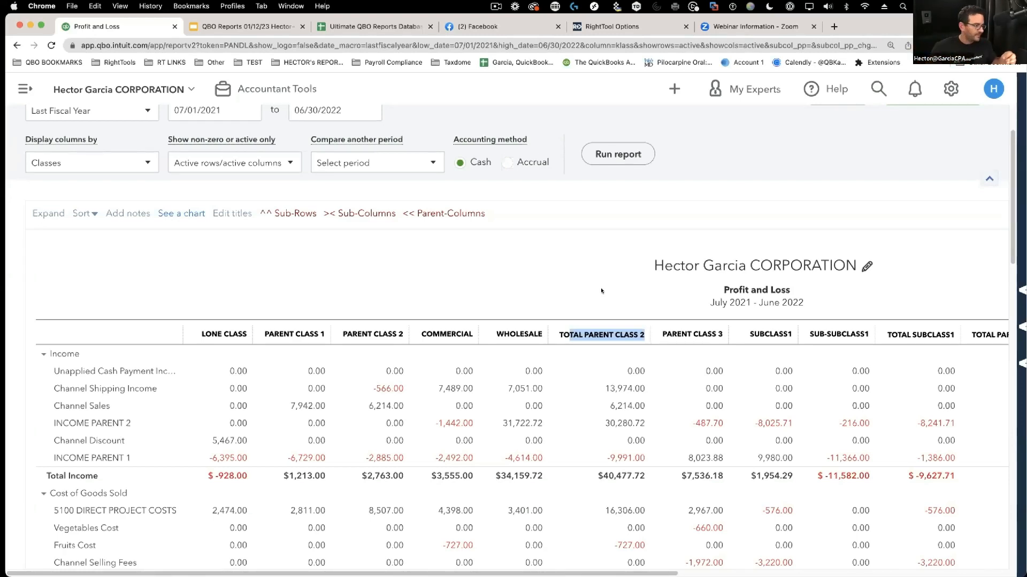
pyautogui.click(601, 291)
pyautogui.scroll(1, 450, 223)
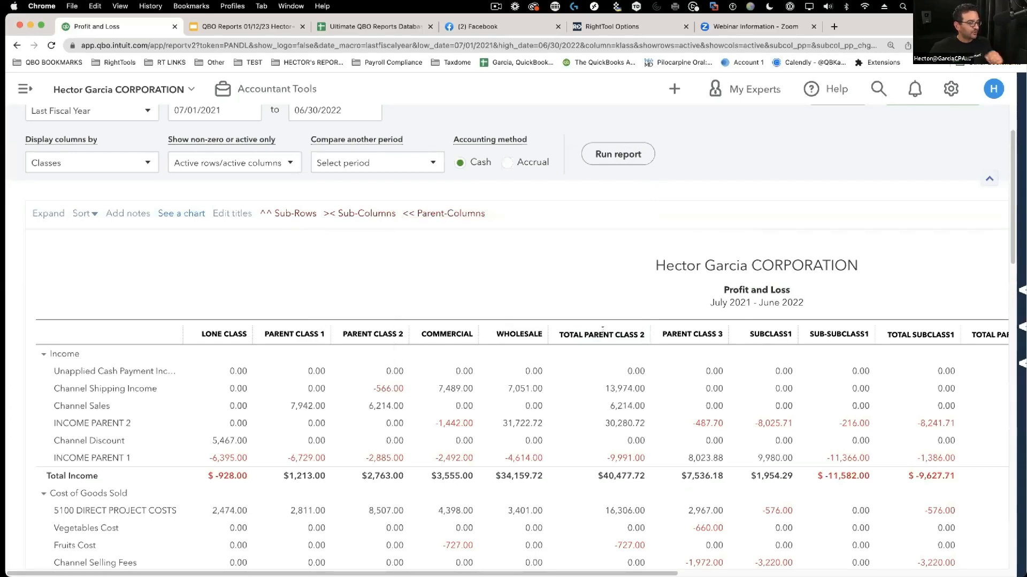
# - Toggle << Parent-Columns repeatedly, finishing with the parent-class total columns shown
pyautogui.click(450, 213)
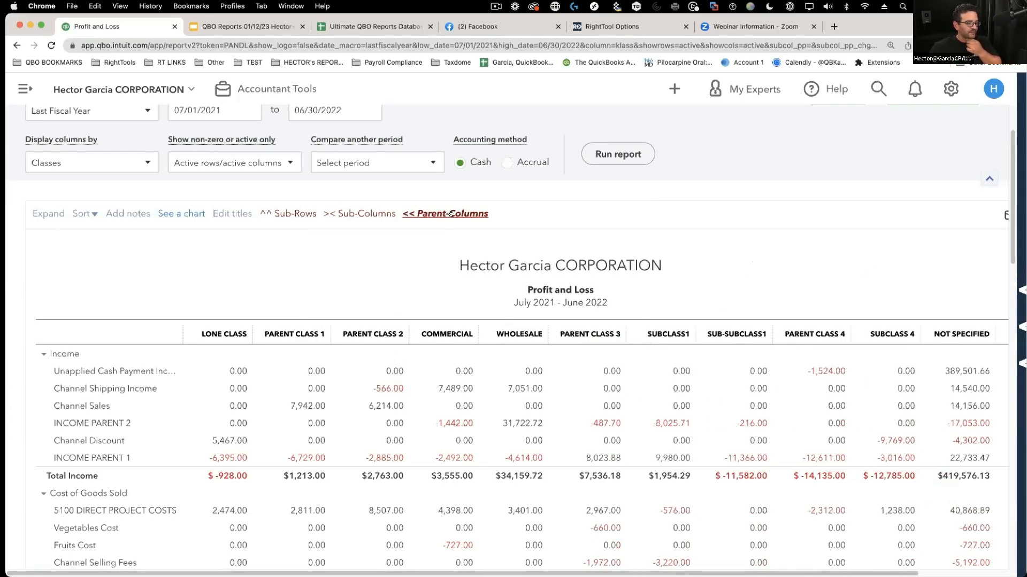
pyautogui.click(450, 214)
pyautogui.click(451, 213)
pyautogui.click(450, 214)
pyautogui.click(451, 213)
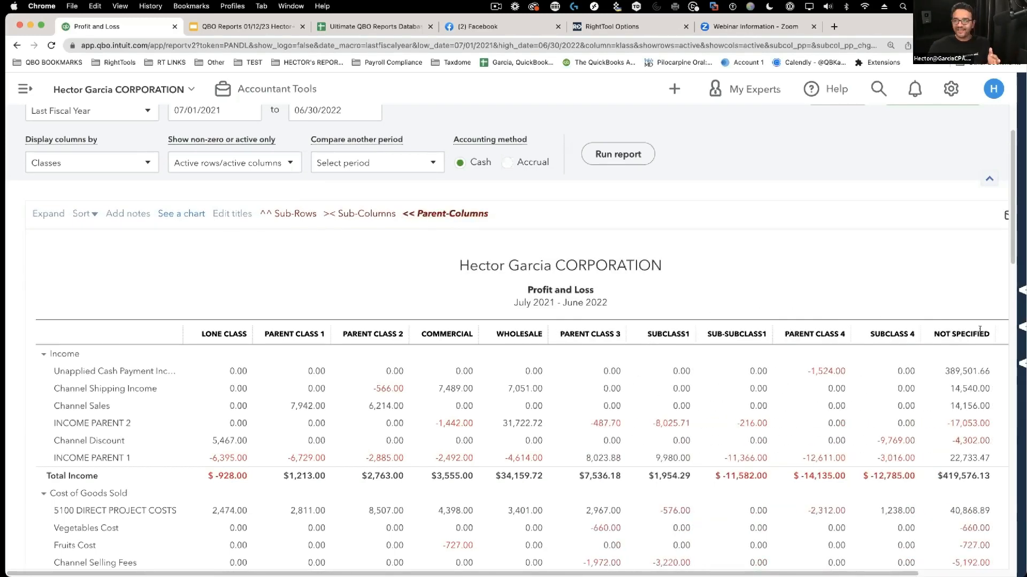
pyautogui.click(445, 214)
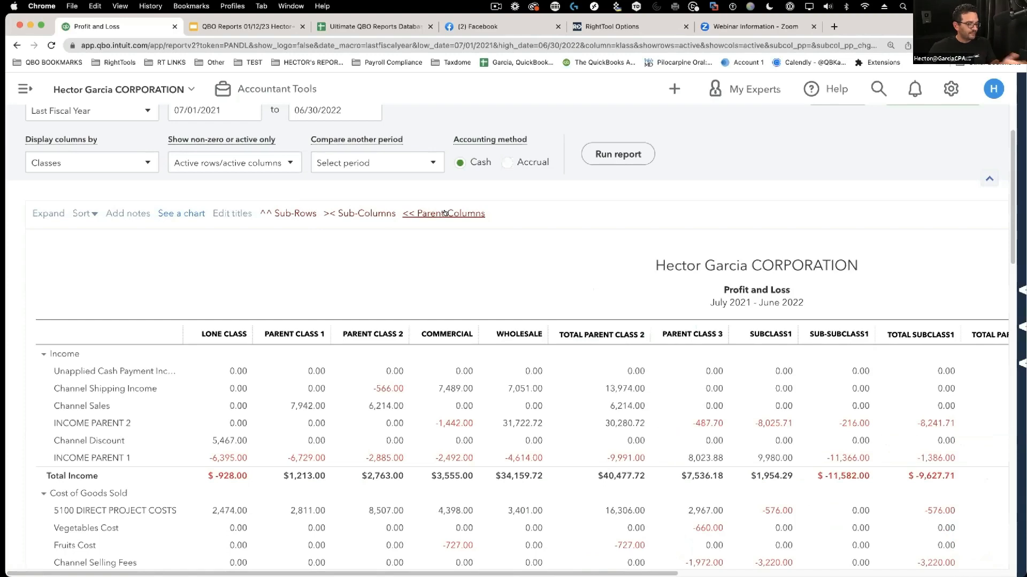
pyautogui.click(445, 213)
pyautogui.click(445, 213)
pyautogui.click(445, 213)
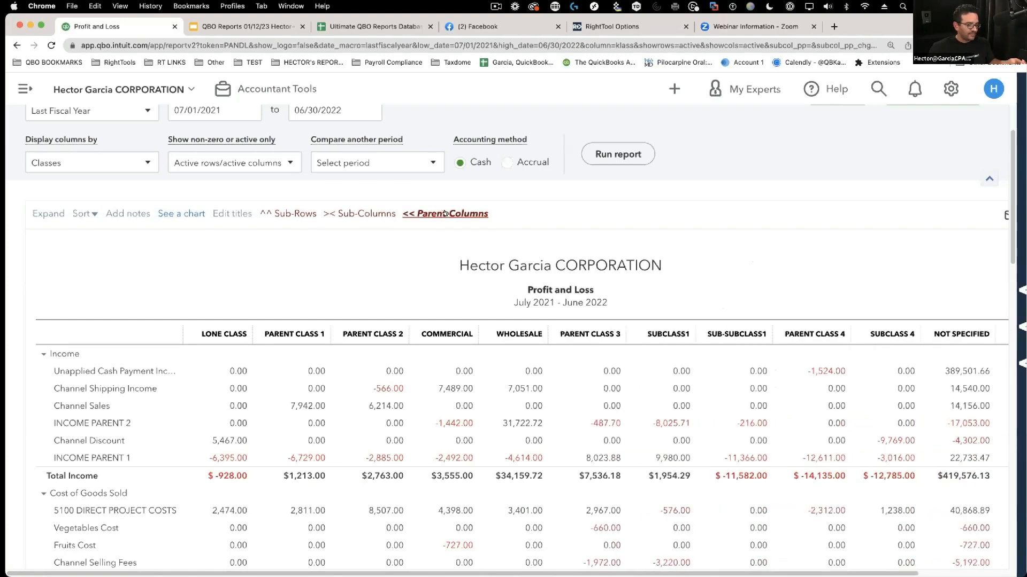
pyautogui.click(445, 213)
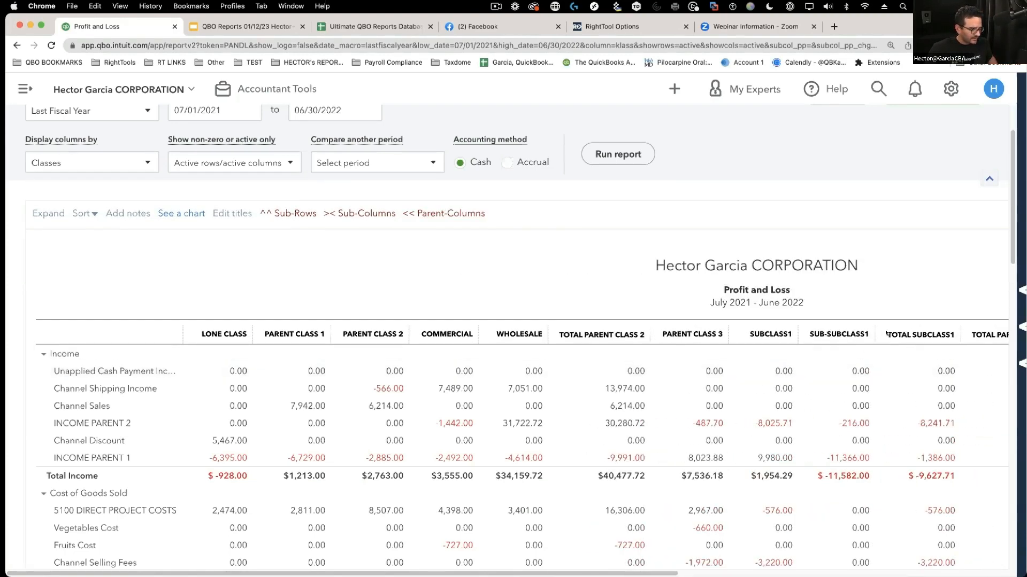
pyautogui.moveTo(879, 336); pyautogui.dragTo(964, 338)
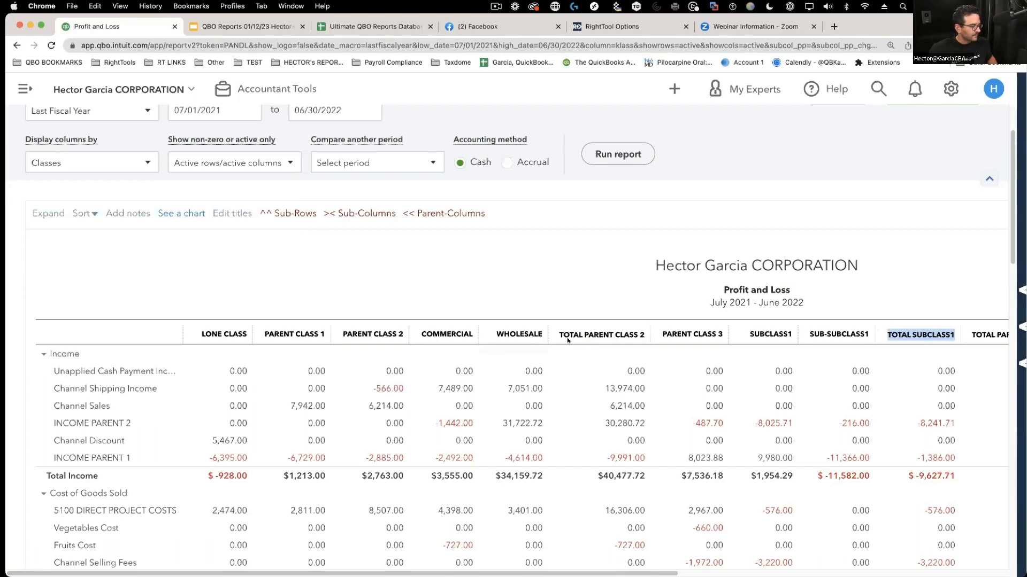
pyautogui.moveTo(552, 338); pyautogui.dragTo(651, 338)
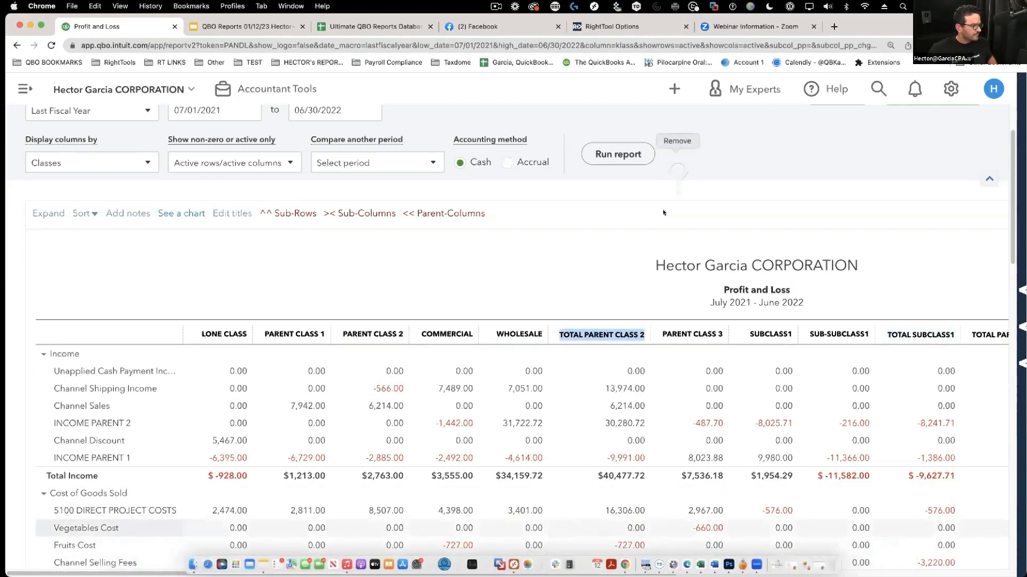
pyautogui.hscroll(5, 751, 534)
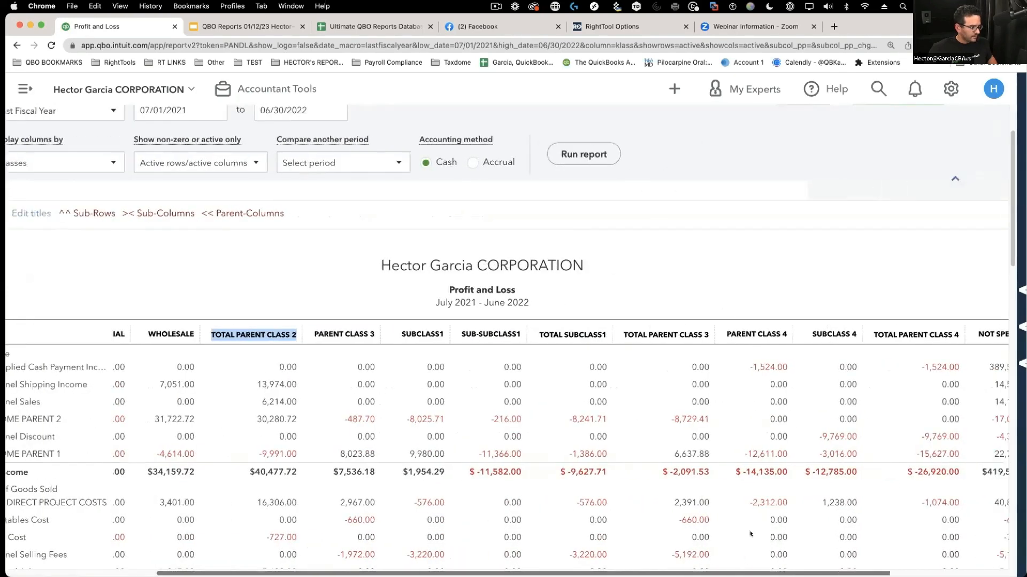
pyautogui.hscroll(-2, 751, 533)
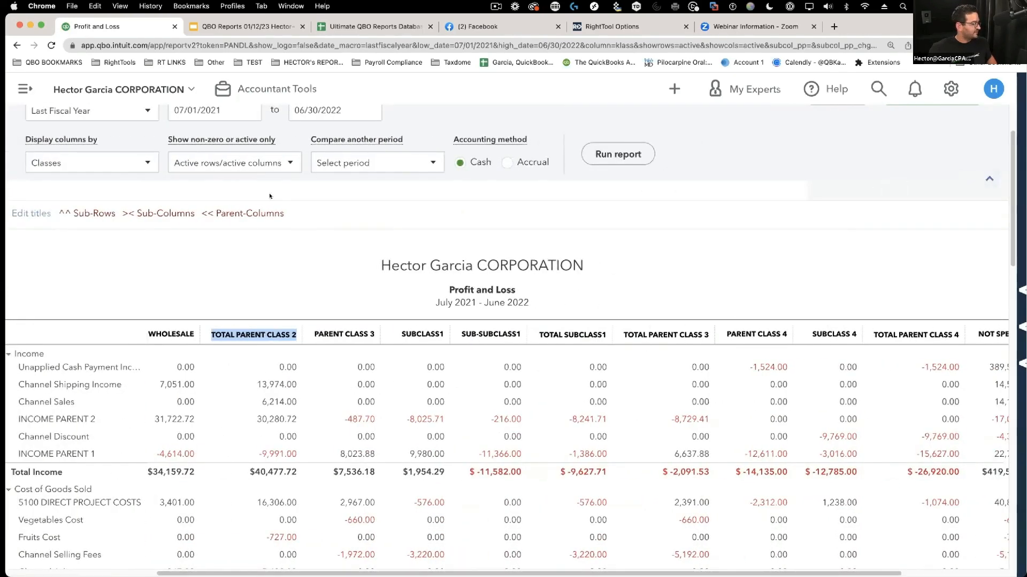
pyautogui.click(251, 214)
pyautogui.click(256, 213)
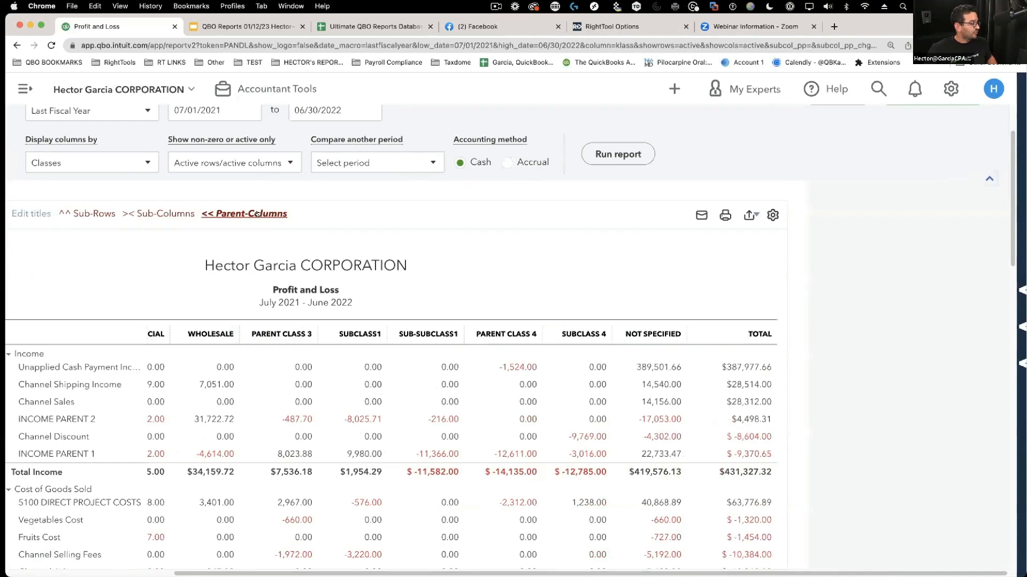
pyautogui.click(257, 213)
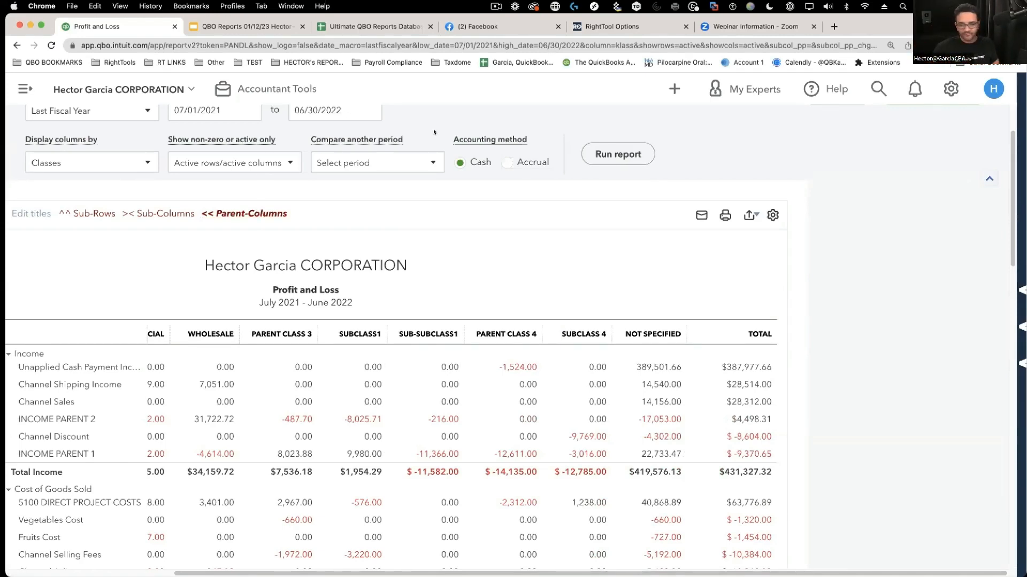
pyautogui.hscroll(-2, 451, 563)
pyautogui.hscroll(-5, 451, 563)
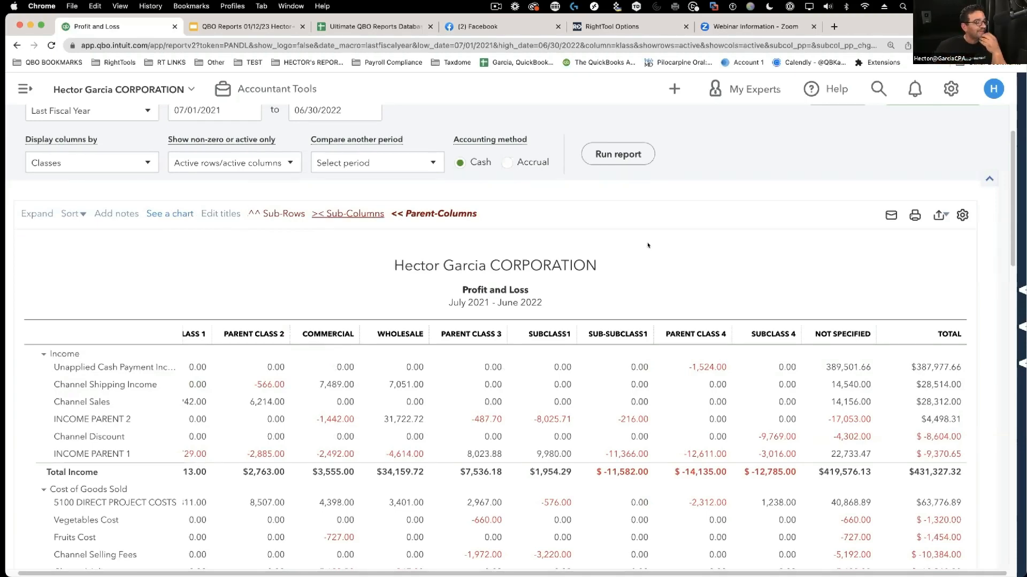
# - Open the report's export menu and choose Export to CSV
pyautogui.scroll(1, 824, 254)
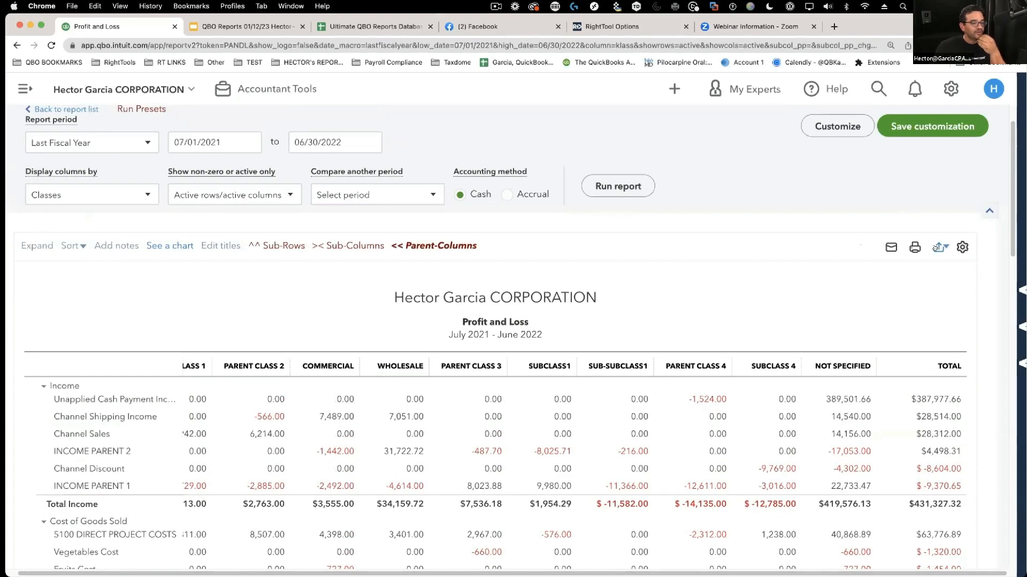
pyautogui.click(939, 248)
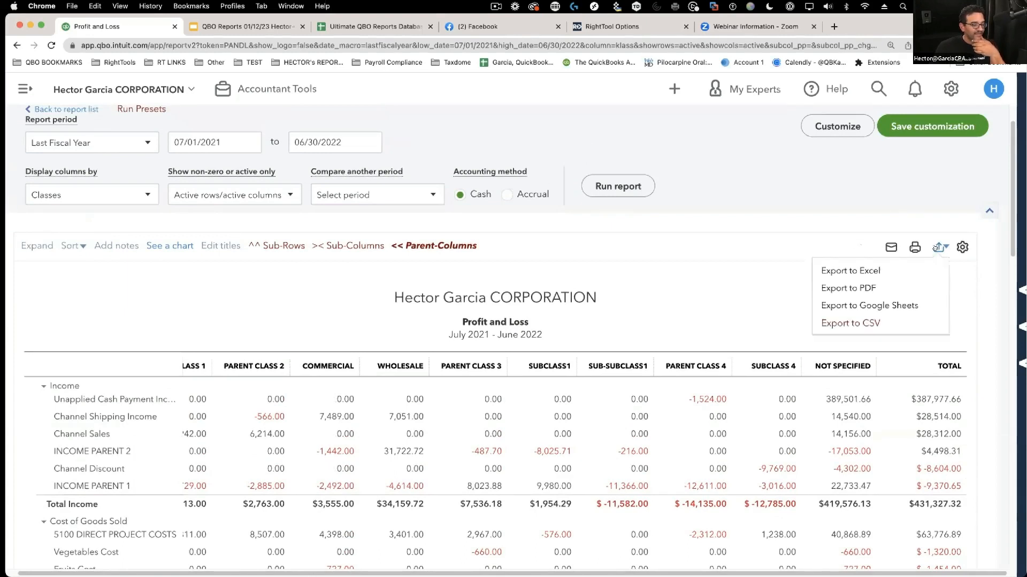
pyautogui.click(882, 324)
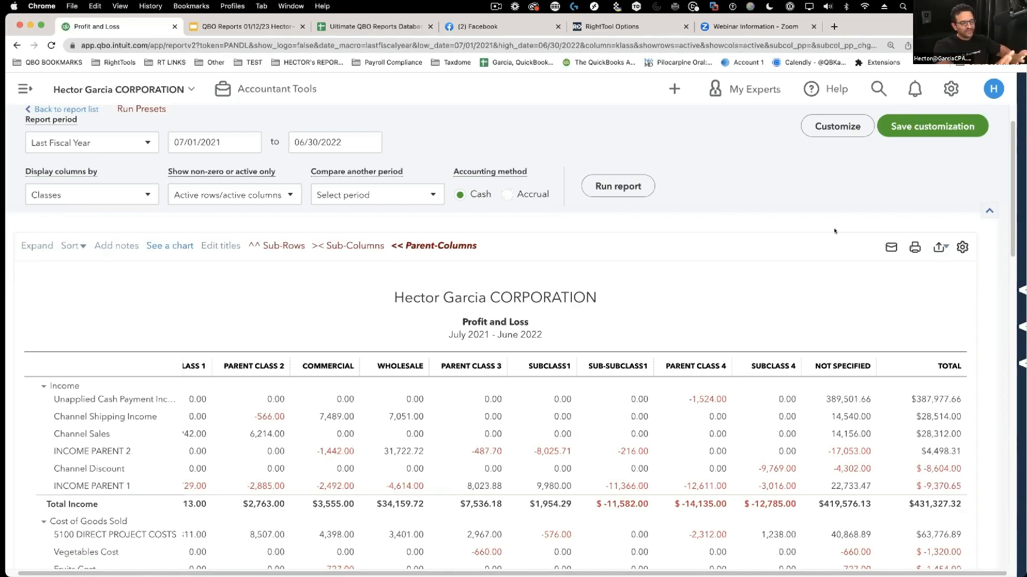
pyautogui.click(939, 247)
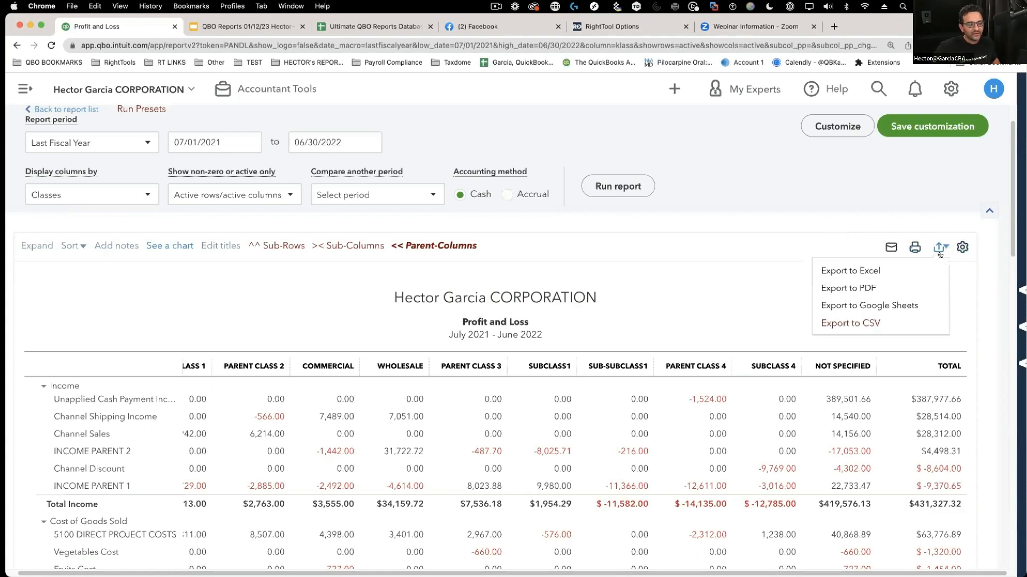
# - Export the report to CSV, open it in Excel, and autofit all columns
pyautogui.click(870, 326)
pyautogui.click(88, 562)
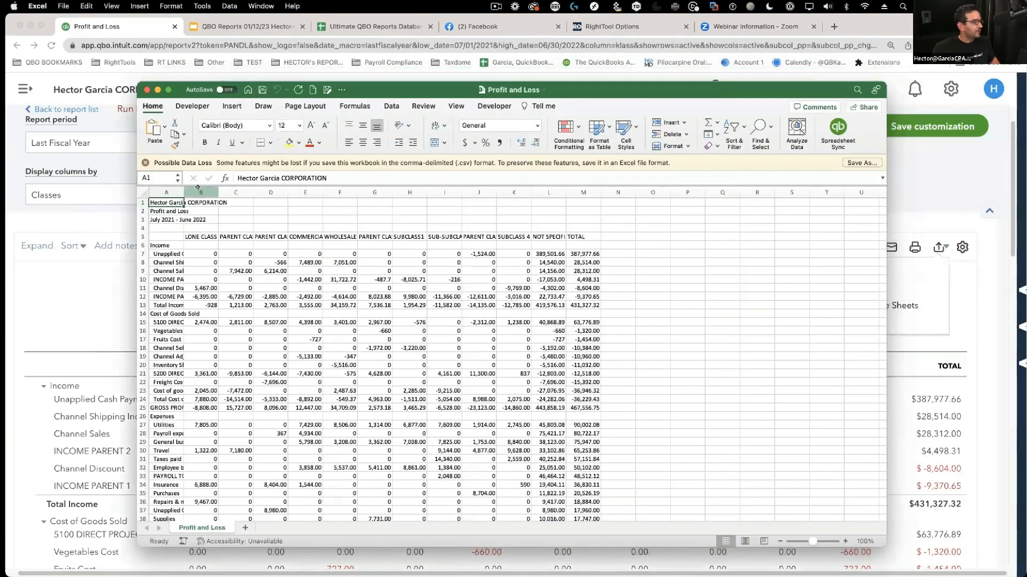
pyautogui.moveTo(198, 187); pyautogui.dragTo(531, 267)
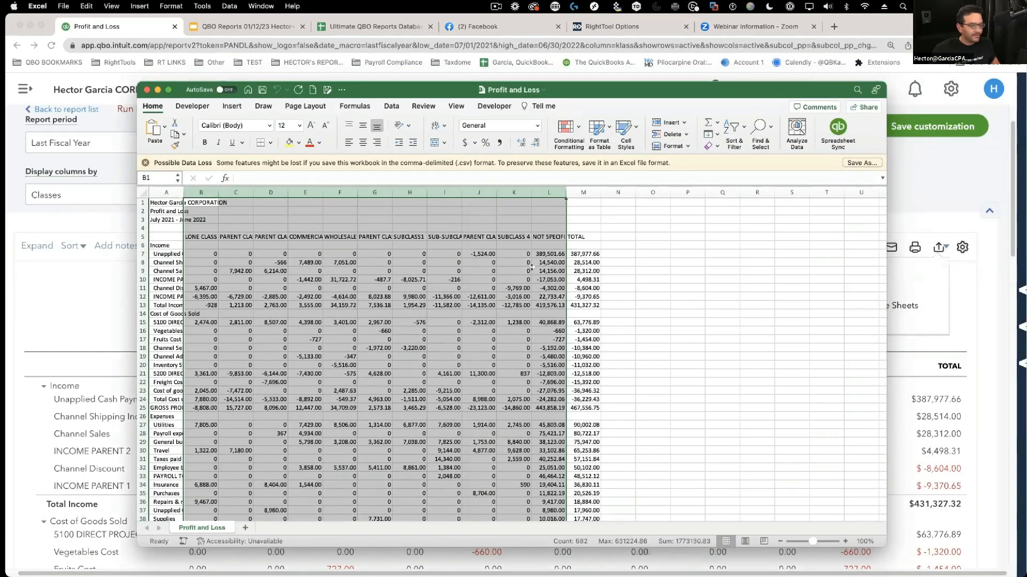
pyautogui.click(533, 269)
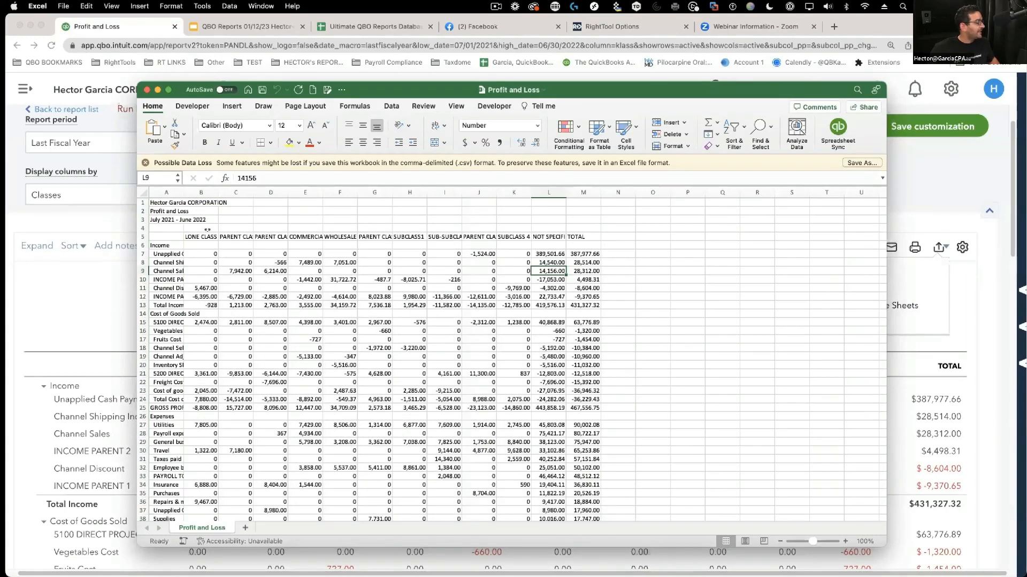
pyautogui.click(140, 192)
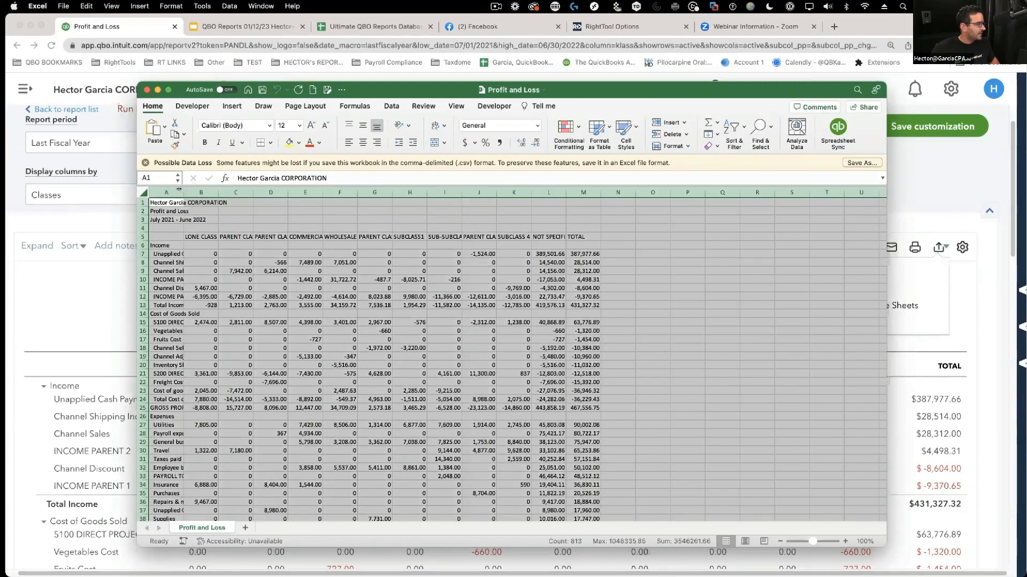
pyautogui.doubleClick(184, 192)
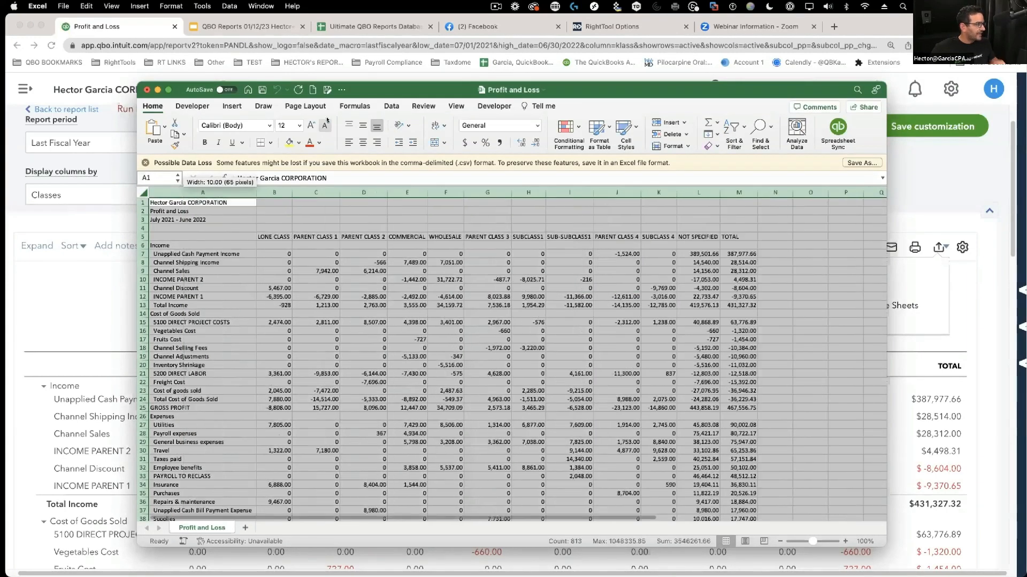
# - Zoom the sheet to 150% and enlarge the Excel window to show more columns
pyautogui.click(456, 106)
pyautogui.click(562, 125)
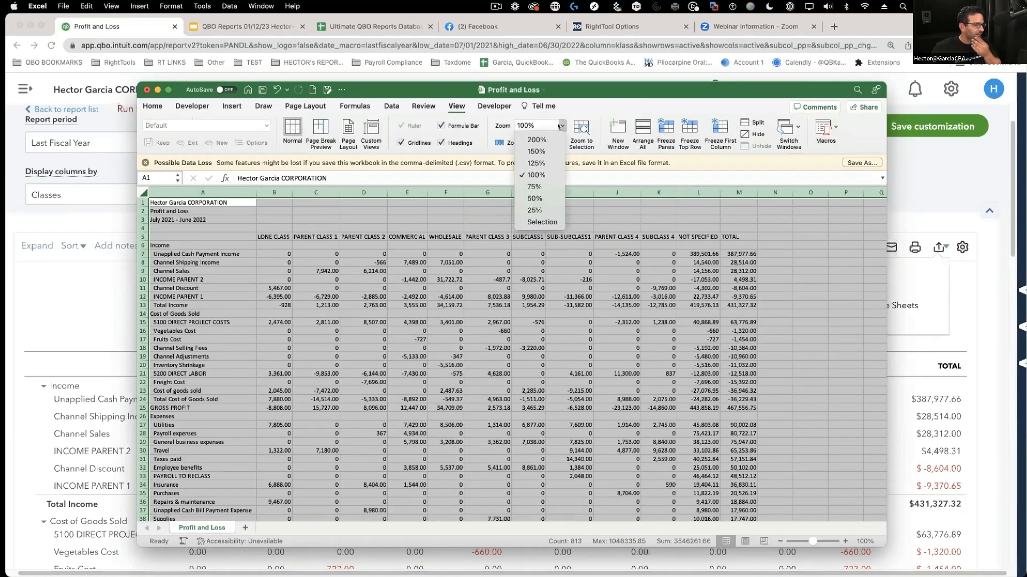
pyautogui.click(538, 152)
pyautogui.click(814, 322)
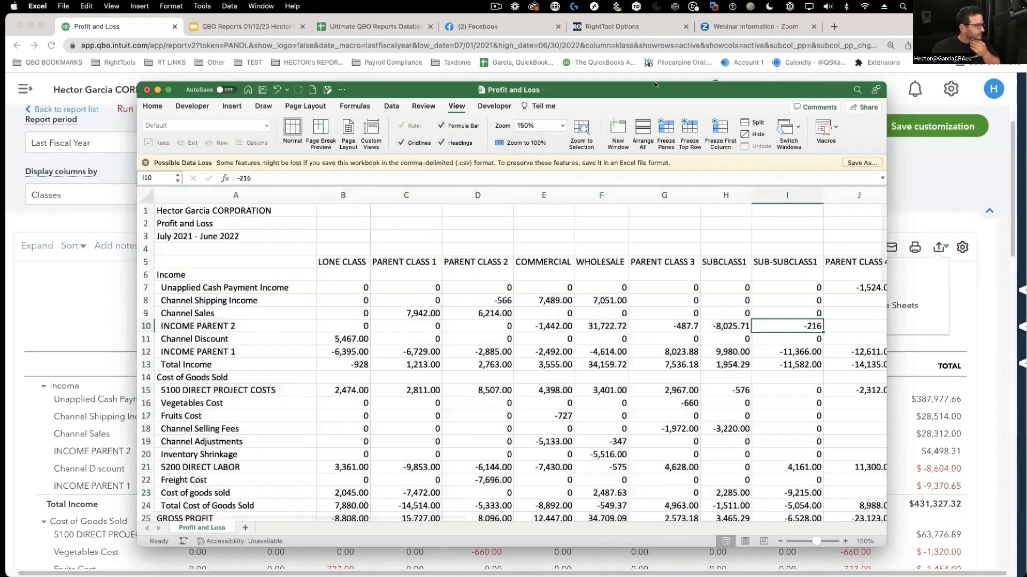
pyautogui.moveTo(718, 88); pyautogui.dragTo(602, 32)
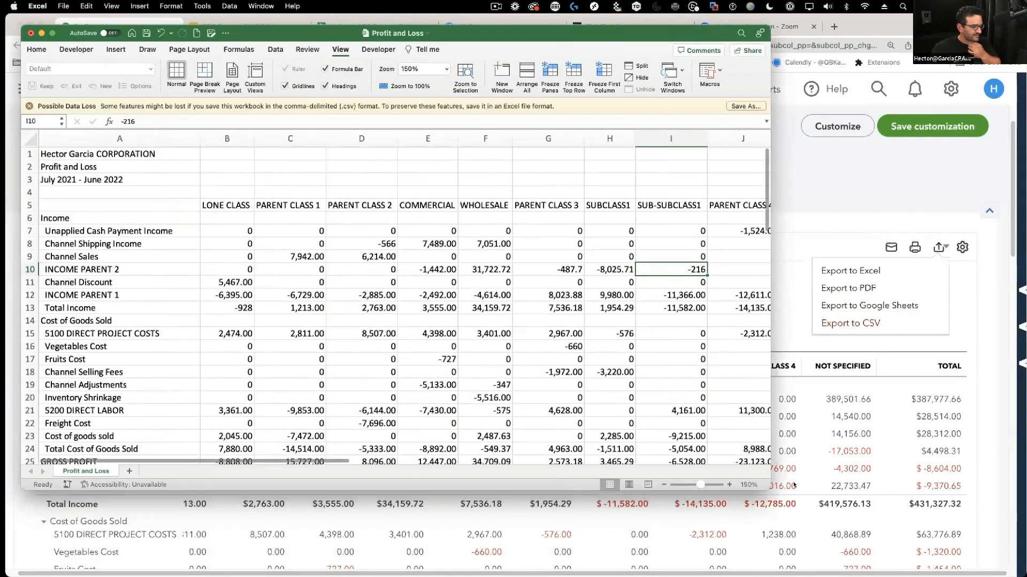
pyautogui.moveTo(770, 491); pyautogui.dragTo(1026, 518)
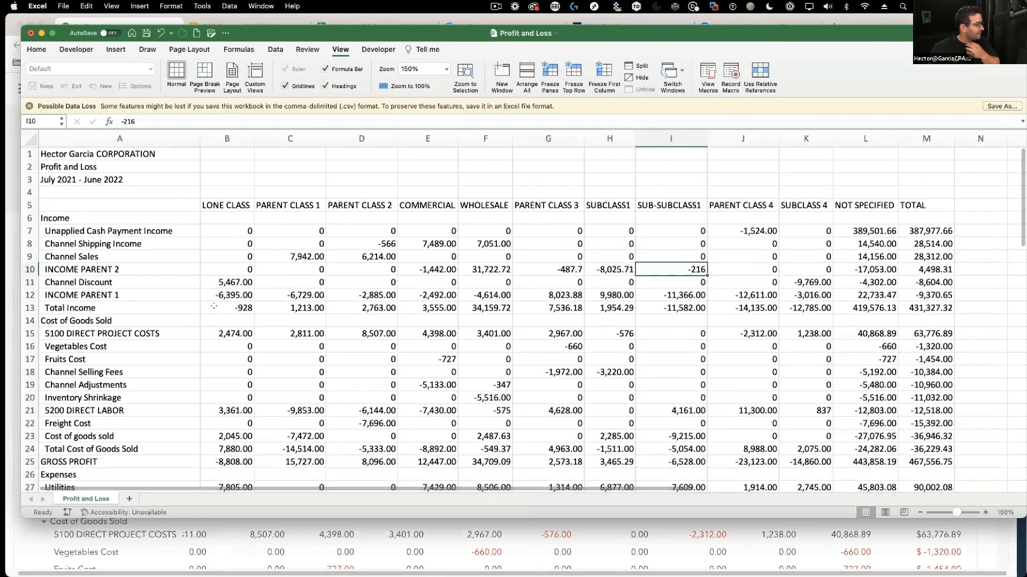
# - Select the Total Income figures in row 13, B13 through L13 and total M13
pyautogui.moveTo(236, 308); pyautogui.dragTo(804, 300)
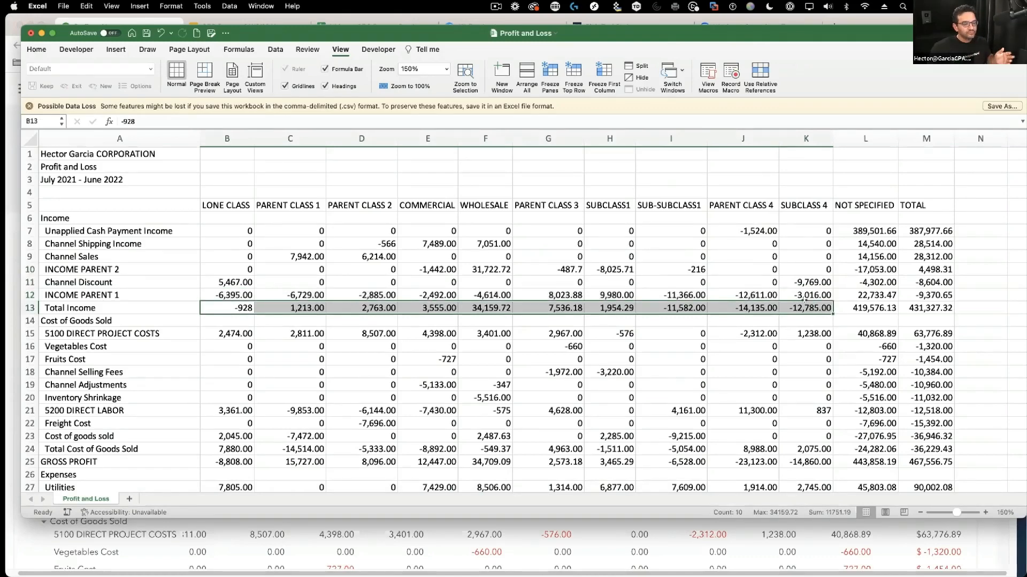
pyautogui.moveTo(866, 308); pyautogui.dragTo(249, 298)
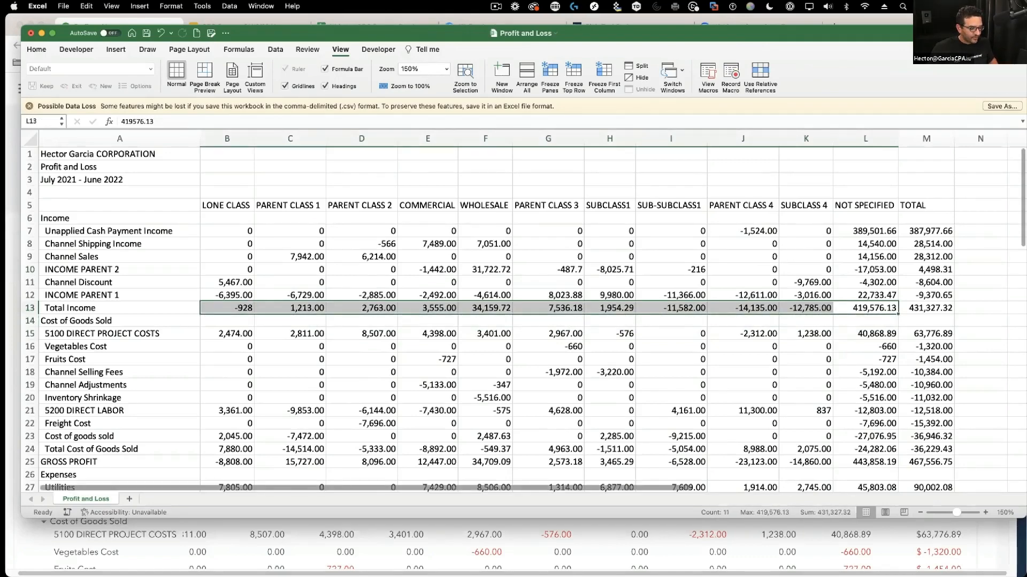
pyautogui.scroll(-3, 835, 521)
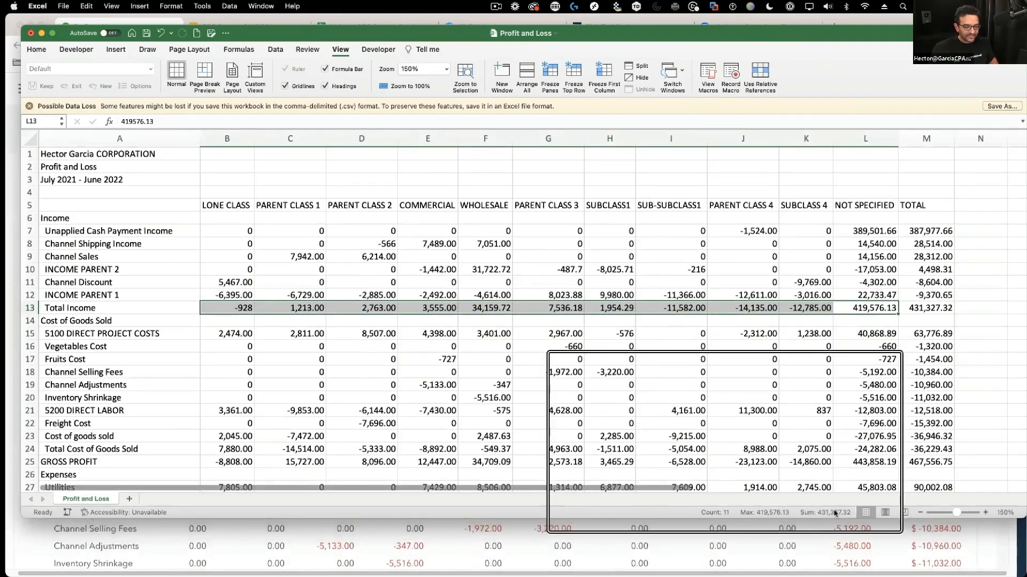
pyautogui.click(931, 307)
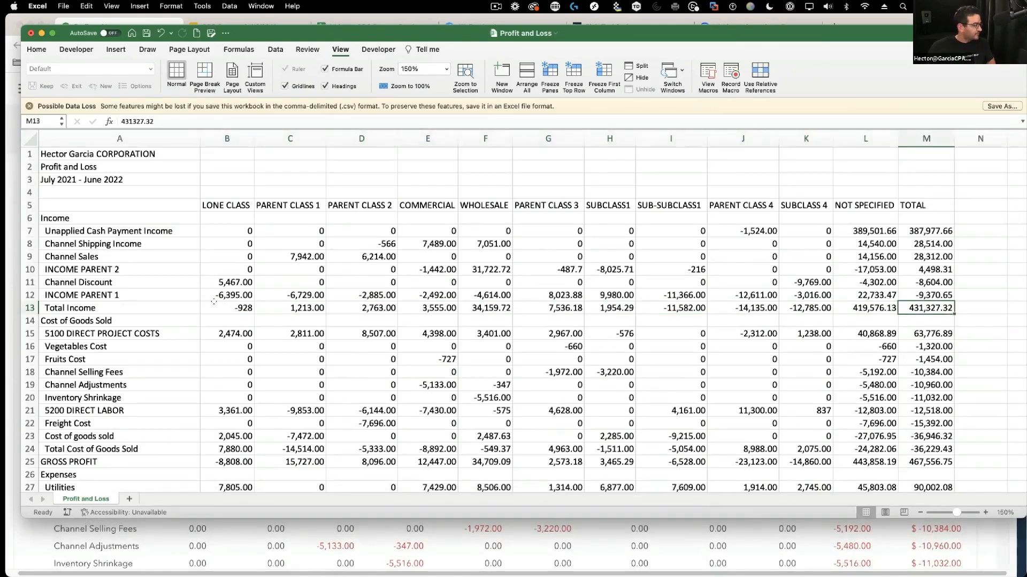
pyautogui.moveTo(229, 308); pyautogui.dragTo(853, 301)
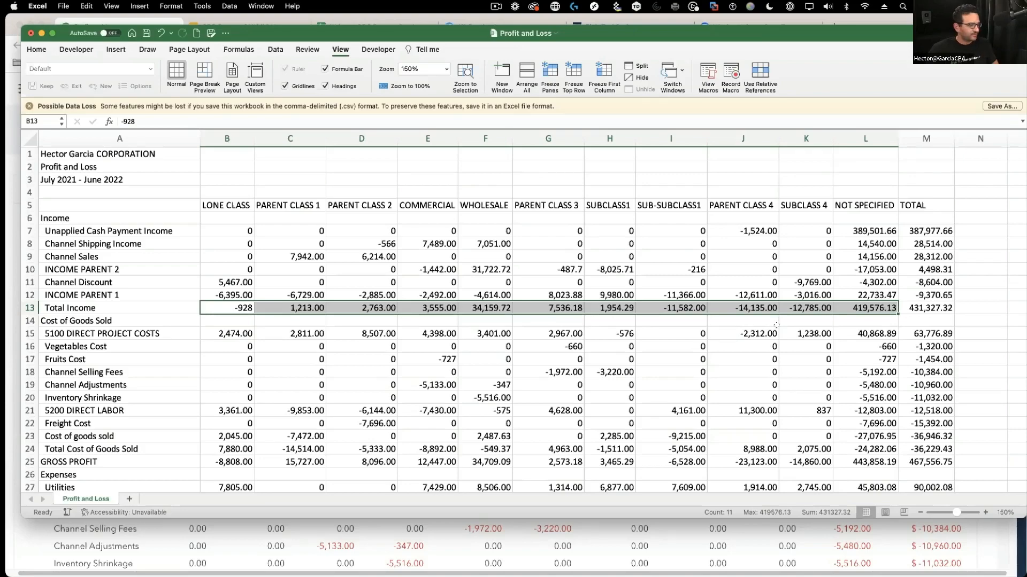
# - Close the Profit and Loss.csv workbook without saving
pyautogui.click(666, 295)
pyautogui.press('super+w')
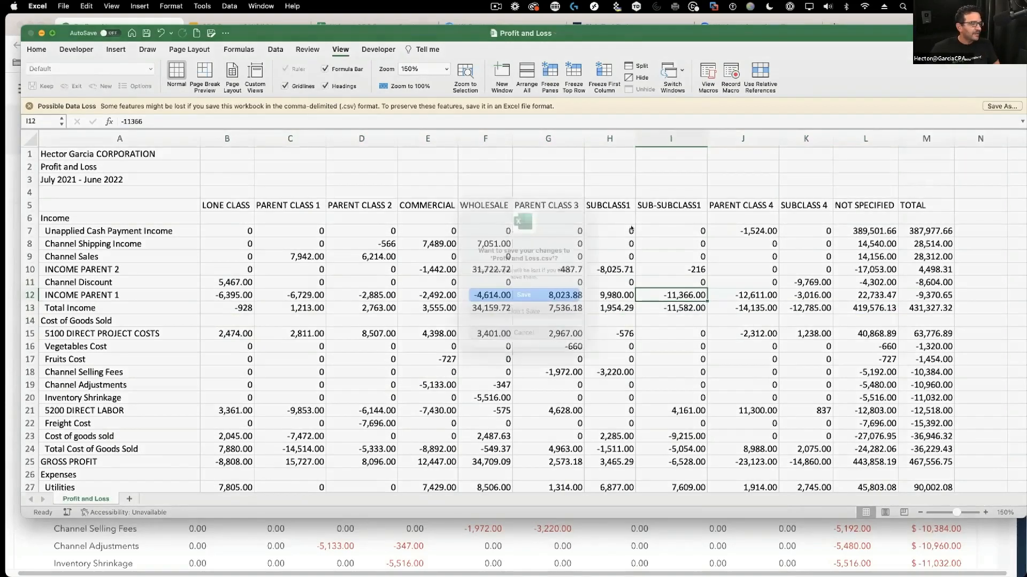
pyautogui.click(476, 315)
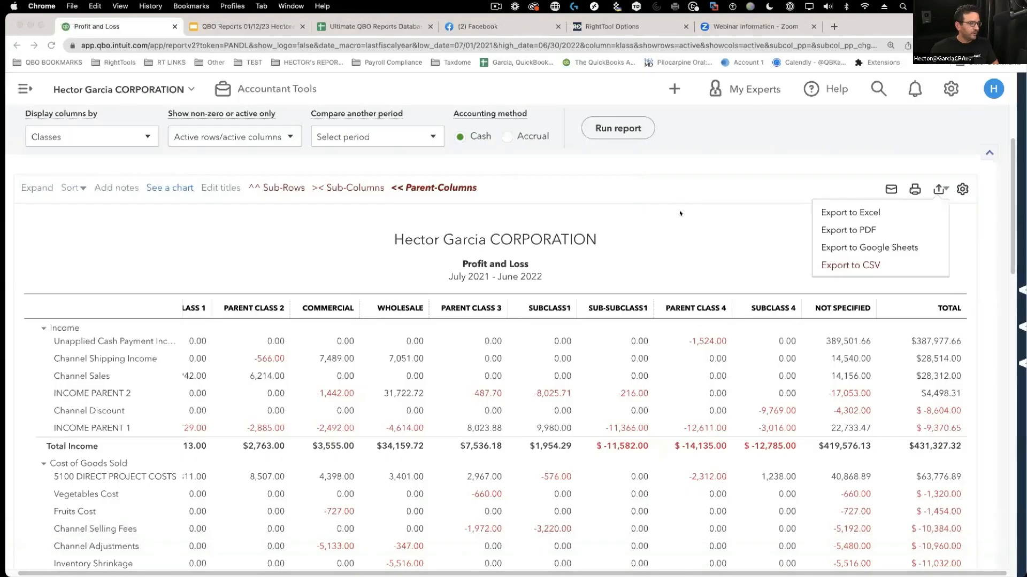
# - Close the export menu and expand the RightTool sidebar next to the Profit and Loss report
pyautogui.scroll(2, 680, 213)
pyautogui.click(811, 339)
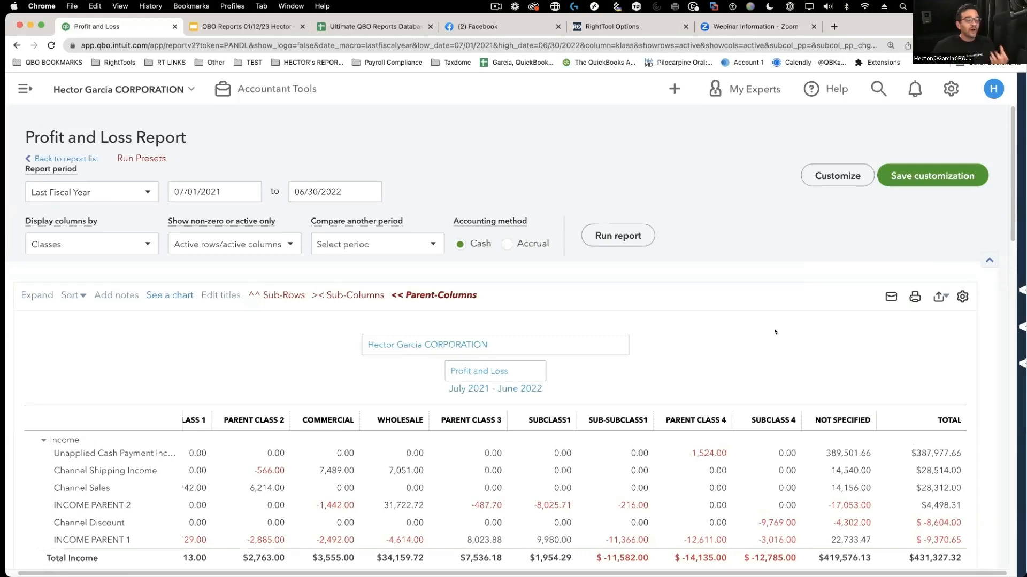
pyautogui.click(1021, 160)
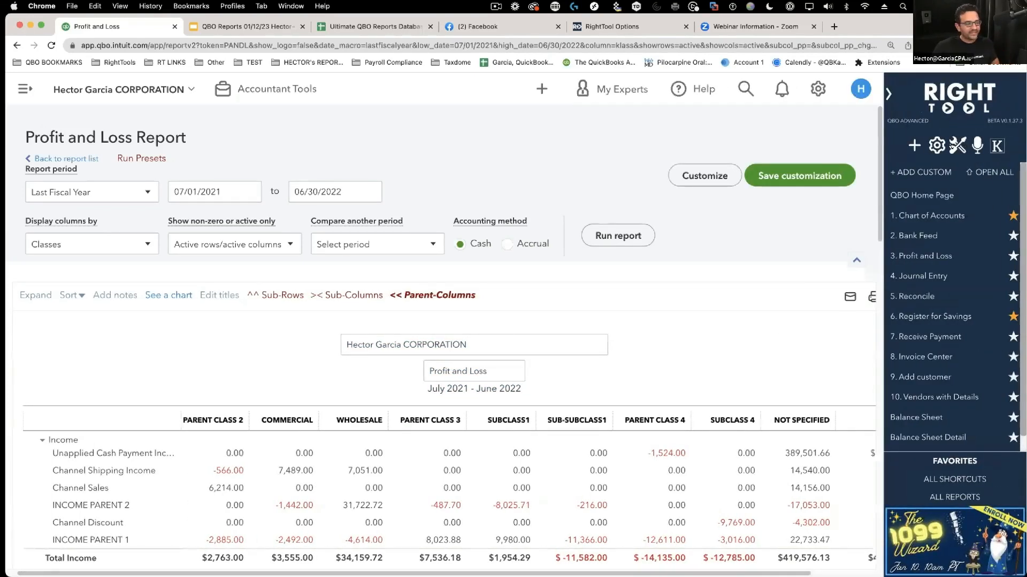
# - In RightTool settings, switch off Hide Sub-Rows, Hide Sub-Columns and Export Summary Reports to CSV
pyautogui.click(951, 145)
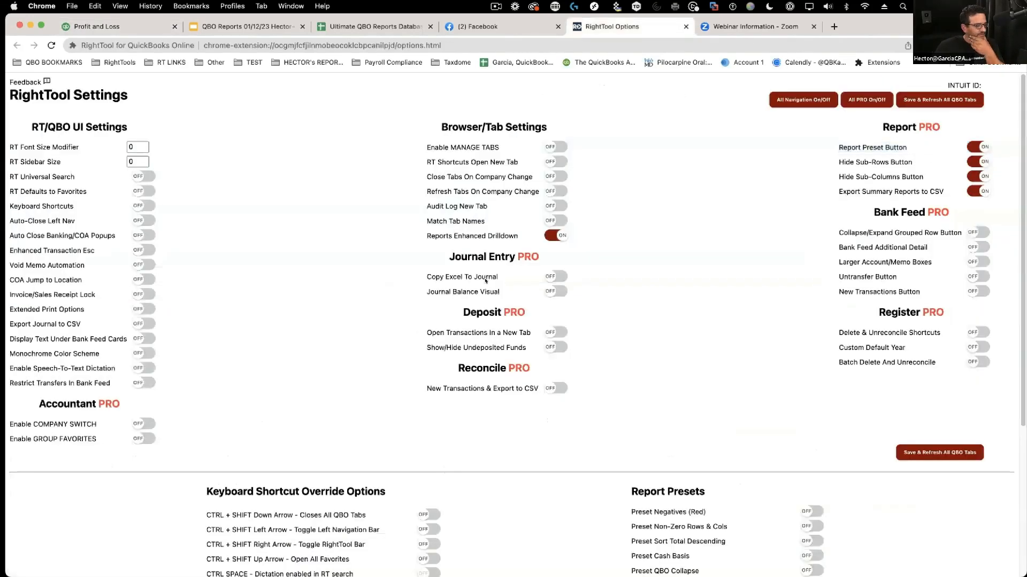
pyautogui.click(962, 162)
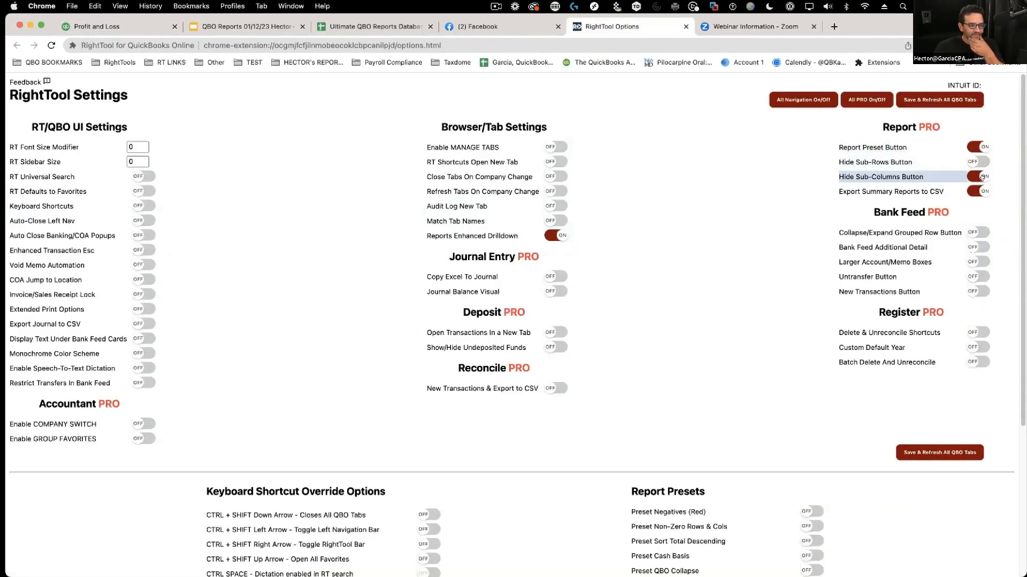
pyautogui.click(952, 176)
pyautogui.click(941, 191)
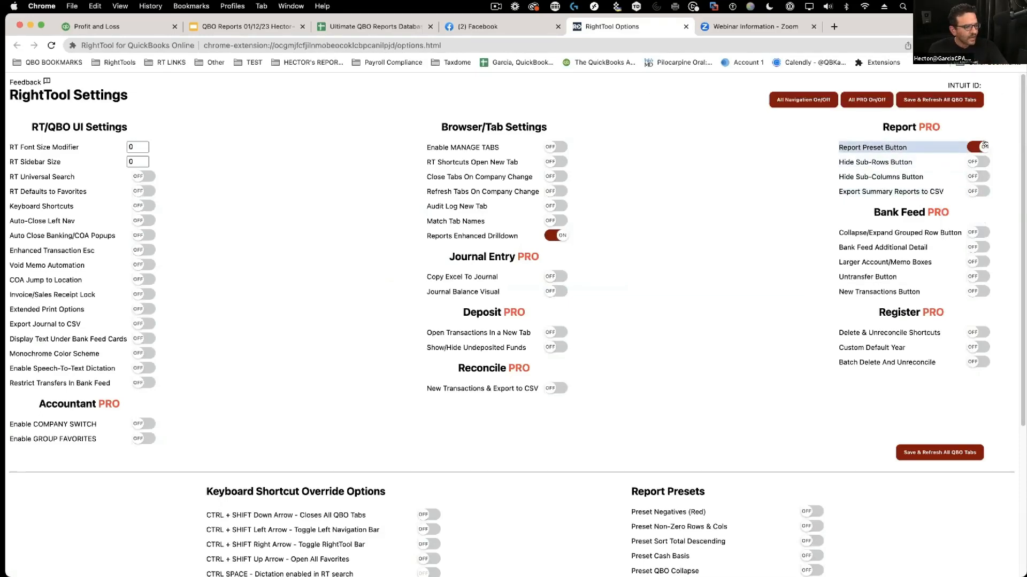
# - Review the report presets, then return to the Profit and Loss report's Accountant Tools list
pyautogui.press('super+equal')
pyautogui.press('super+equal')
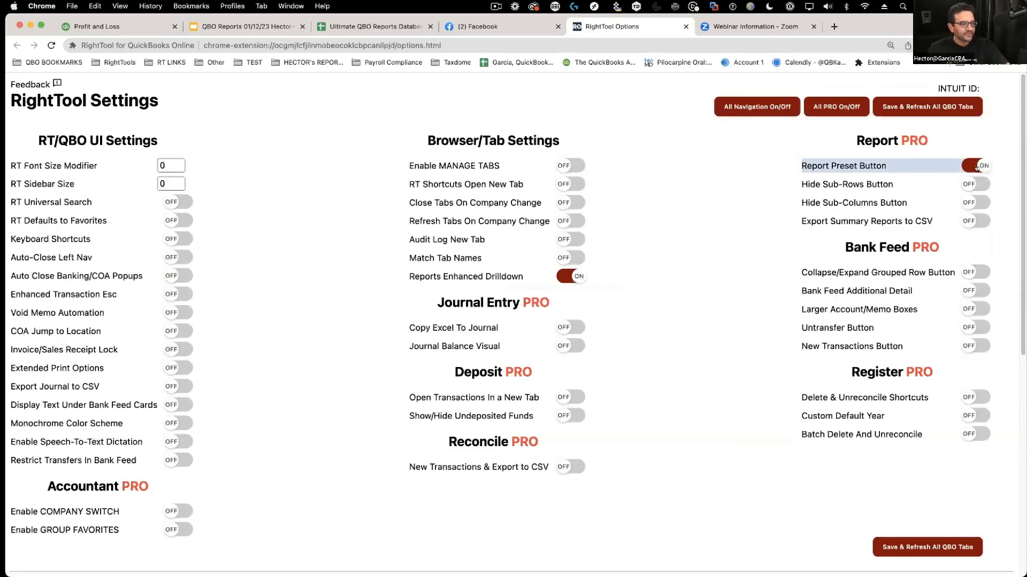
pyautogui.scroll(-4, 766, 410)
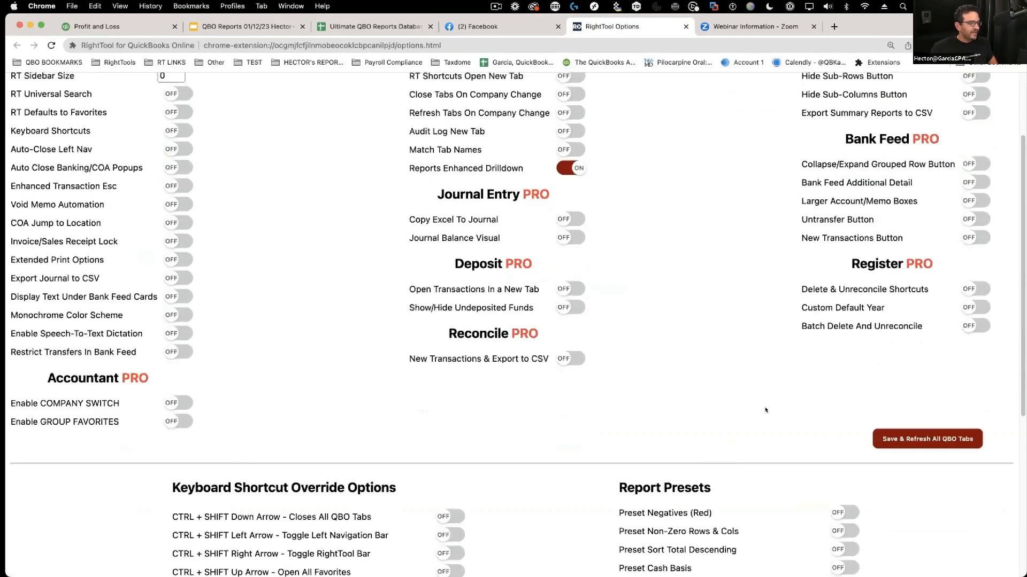
pyautogui.scroll(-5, 765, 410)
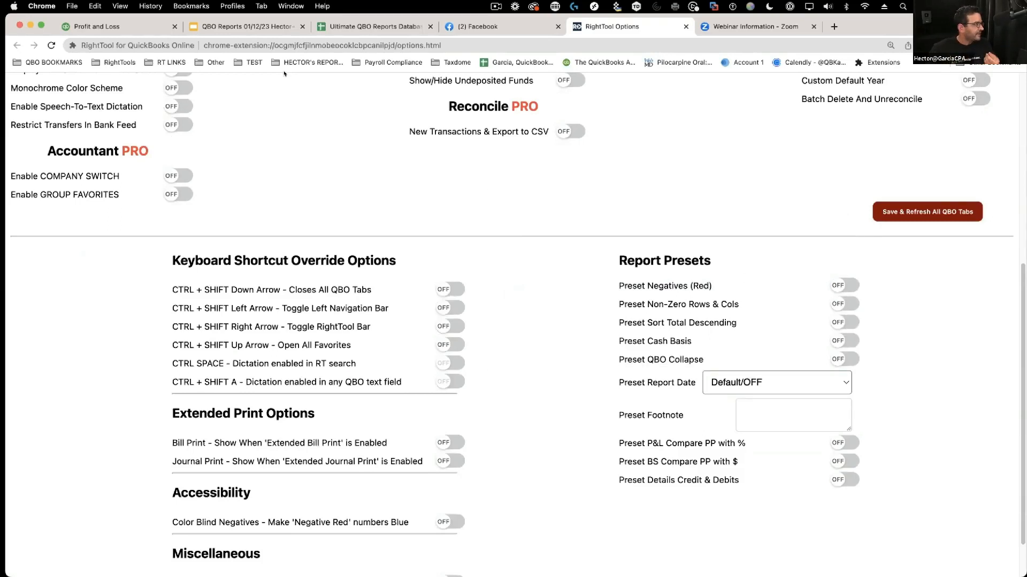
pyautogui.press('super+1')
pyautogui.click(293, 94)
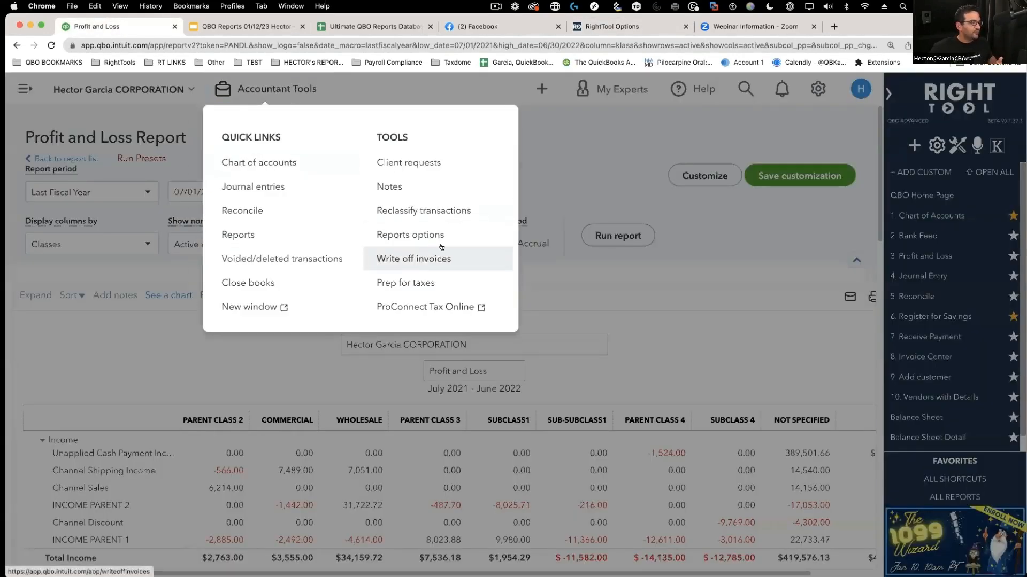
# - Check that report options stay Last Month and Accrual, then go back to RightTool Options
pyautogui.click(447, 237)
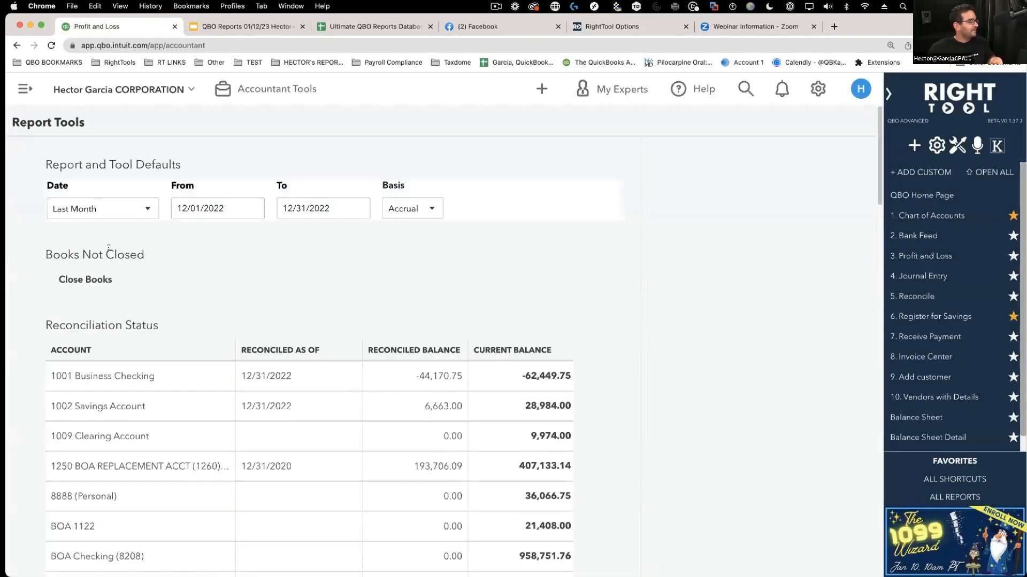
pyautogui.click(92, 205)
pyautogui.click(92, 206)
pyautogui.click(93, 206)
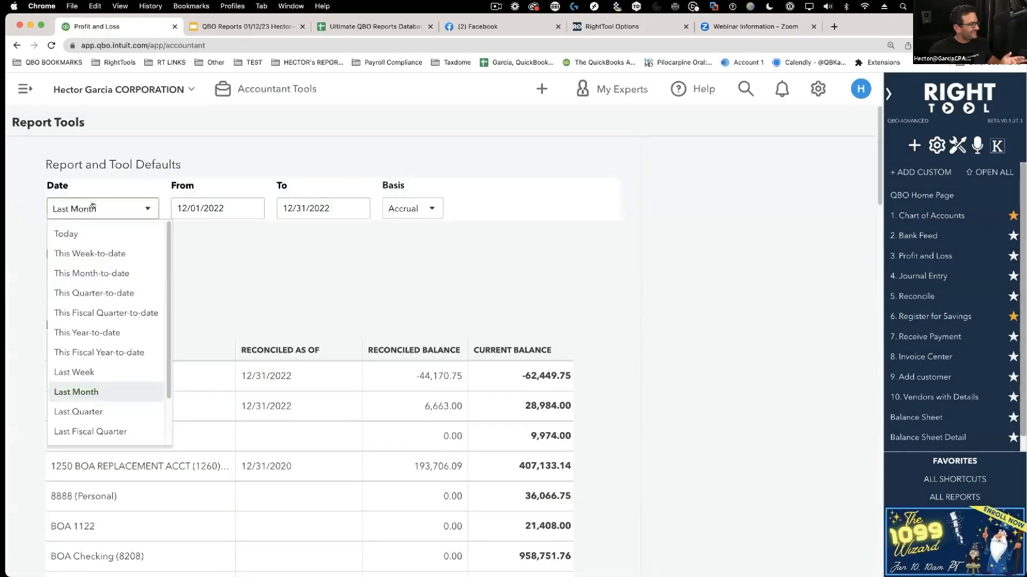
pyautogui.click(92, 206)
pyautogui.click(400, 206)
pyautogui.click(400, 206)
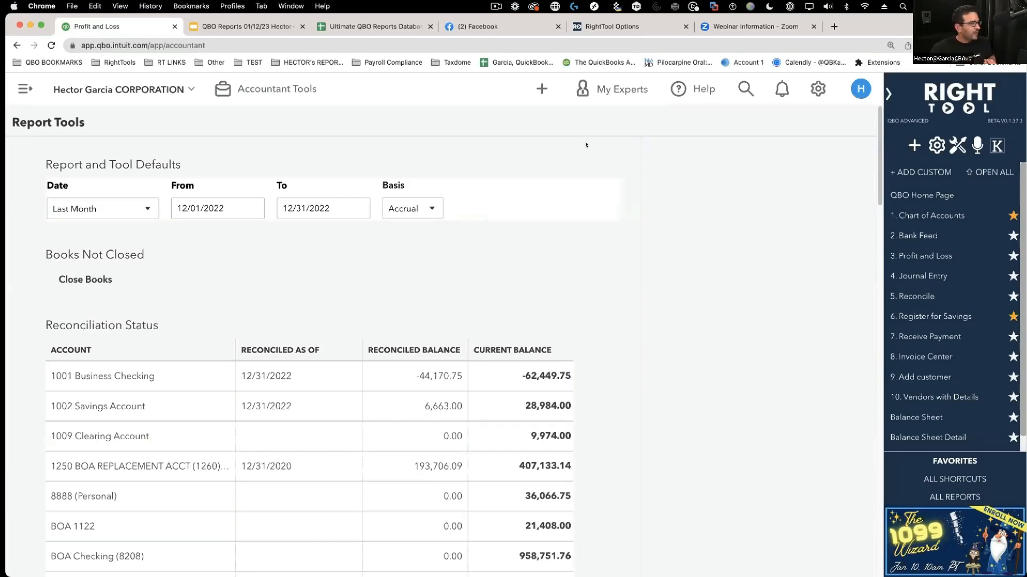
pyautogui.click(610, 21)
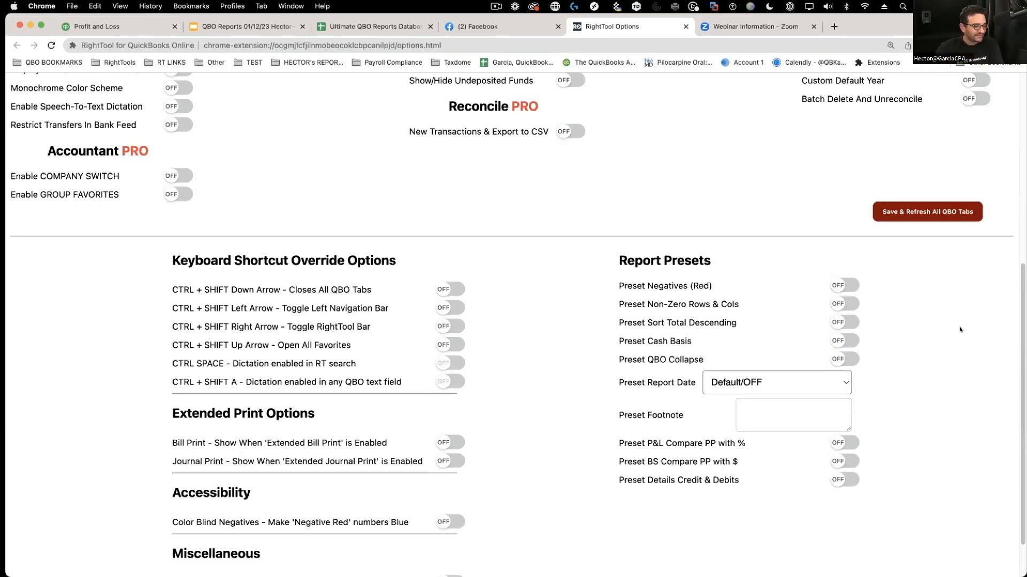
# - Turn on the Cash Basis, Negatives (Red), Non-Zero Rows & Cols, Sort Total Descending and QBO Collapse presets
pyautogui.click(838, 341)
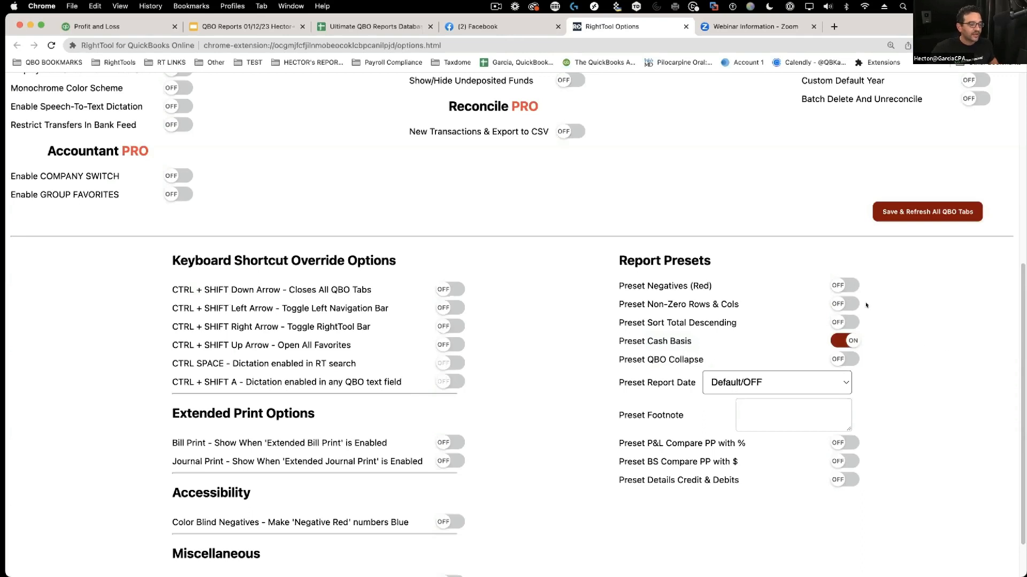
pyautogui.click(837, 284)
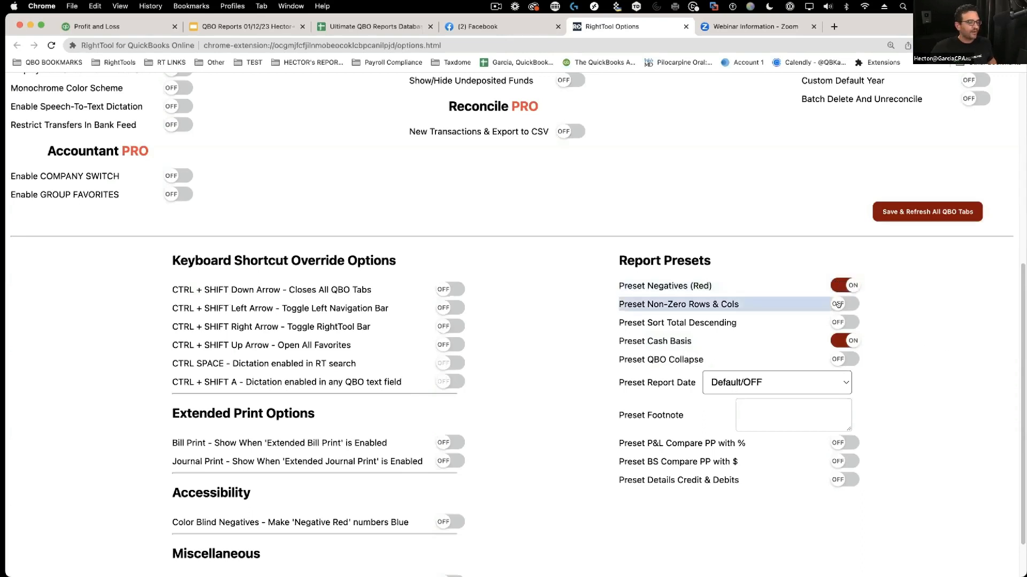
pyautogui.click(837, 305)
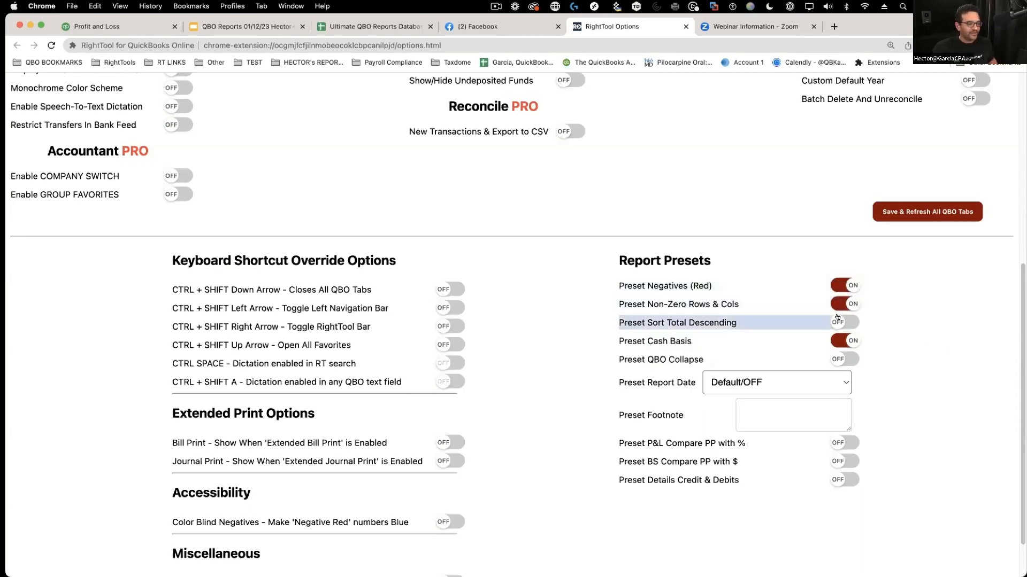
pyautogui.click(836, 323)
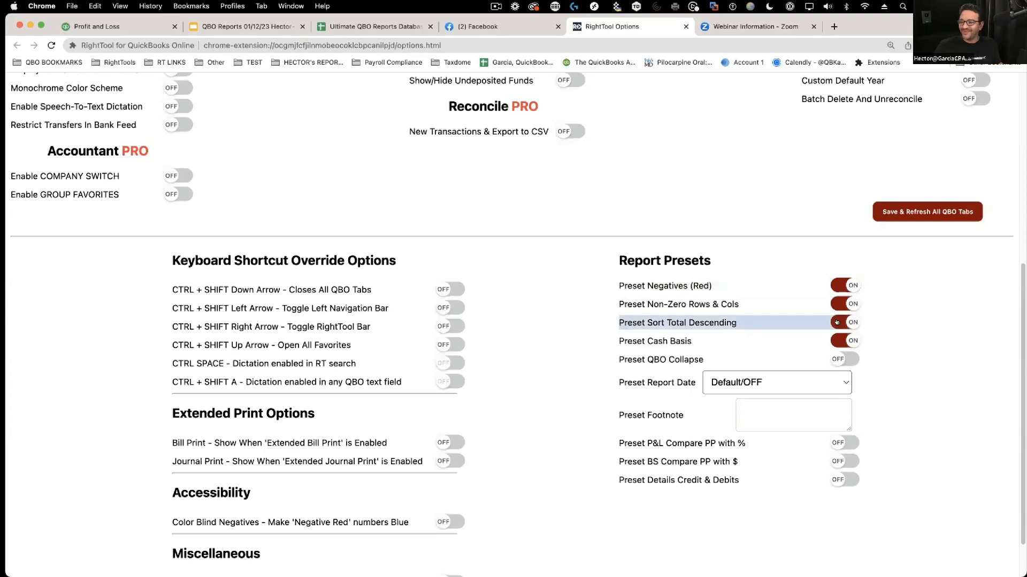
pyautogui.click(840, 359)
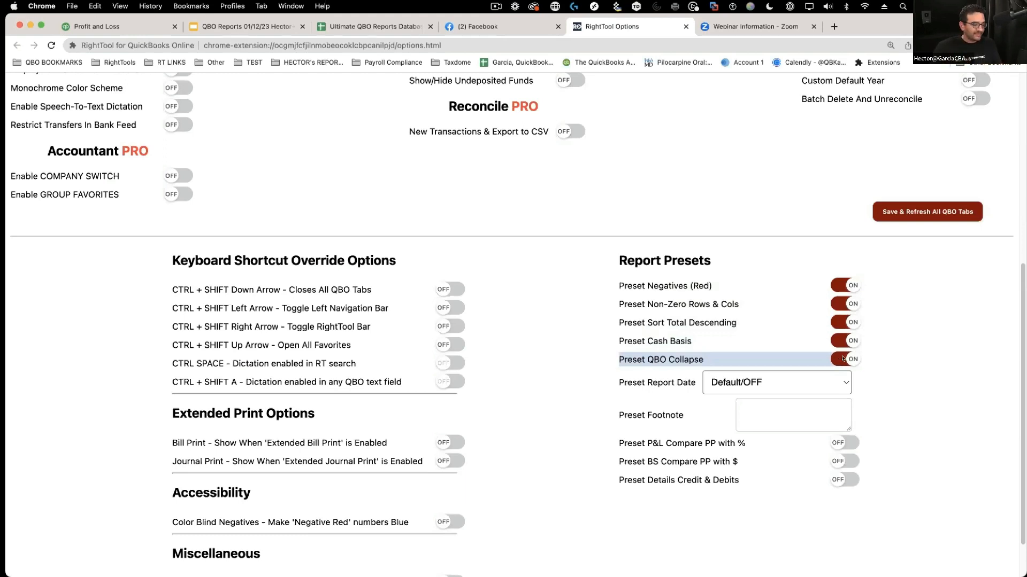
# - Set the preset report date to Last Month and go back to QuickBooks
pyautogui.click(767, 382)
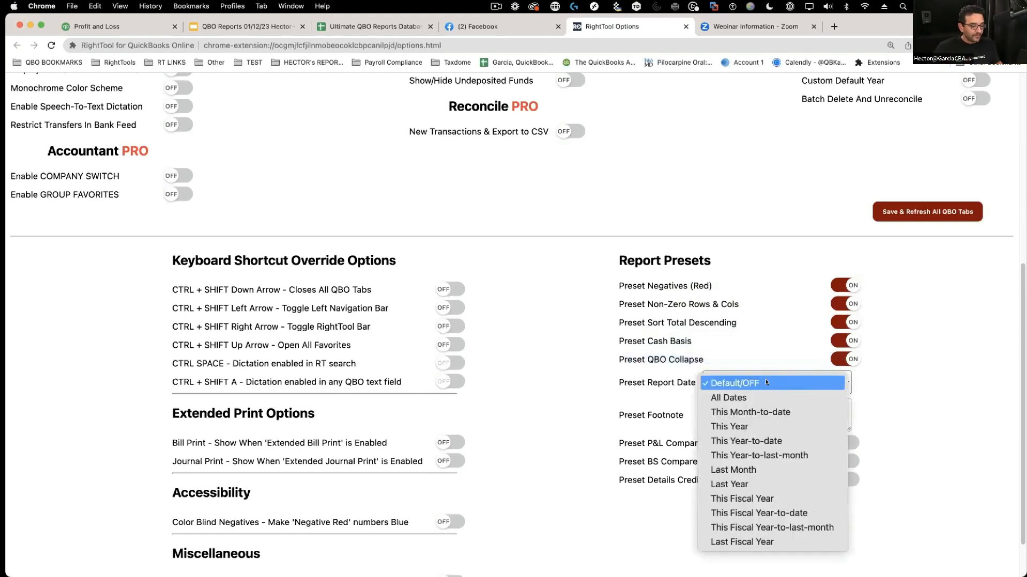
pyautogui.click(743, 469)
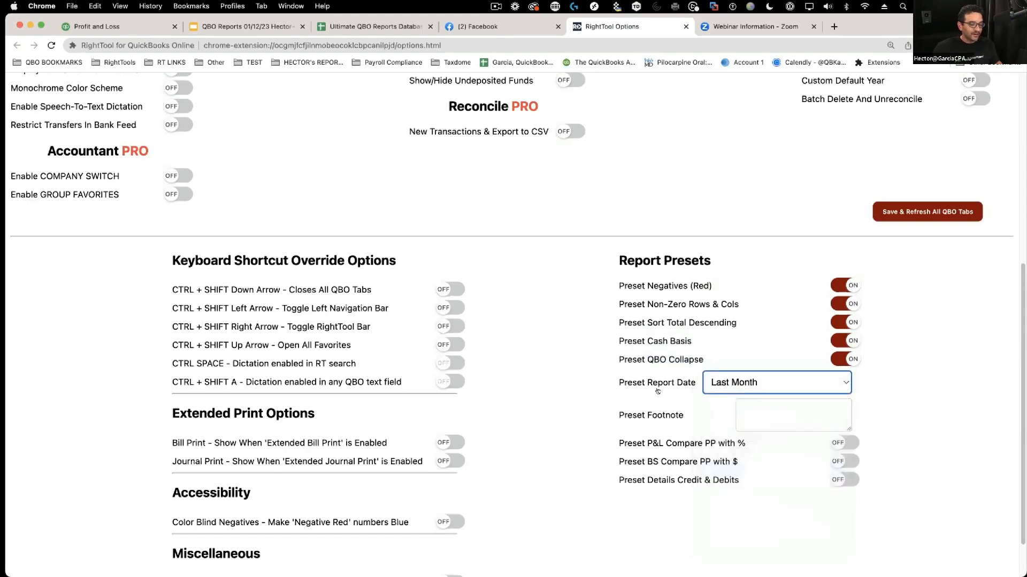
pyautogui.click(134, 31)
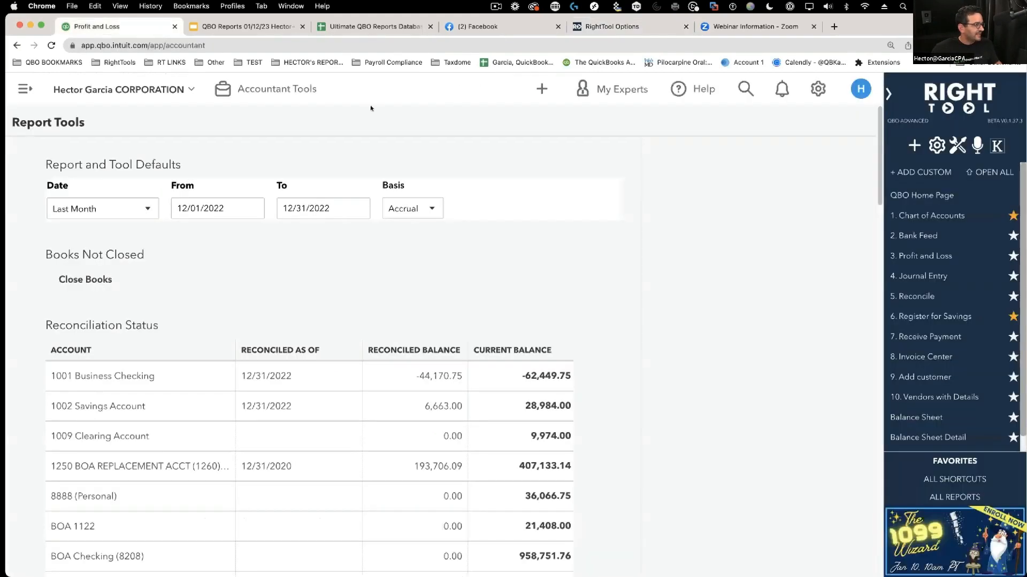
# - Keep QuickBooks' default date as Last Month and set RightTool's preset report date to This Fiscal Year
pyautogui.click(75, 208)
pyautogui.click(75, 208)
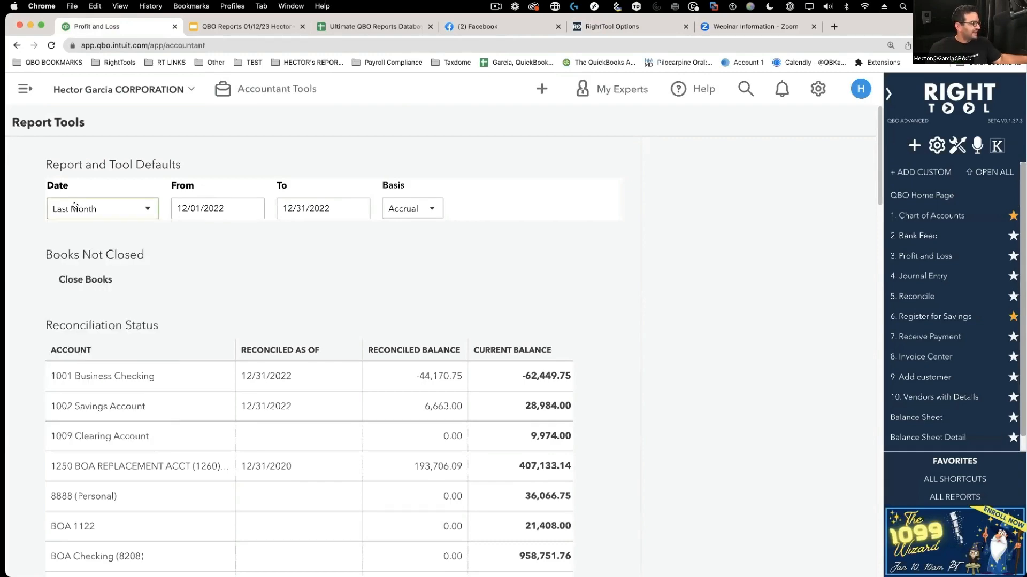
pyautogui.click(612, 27)
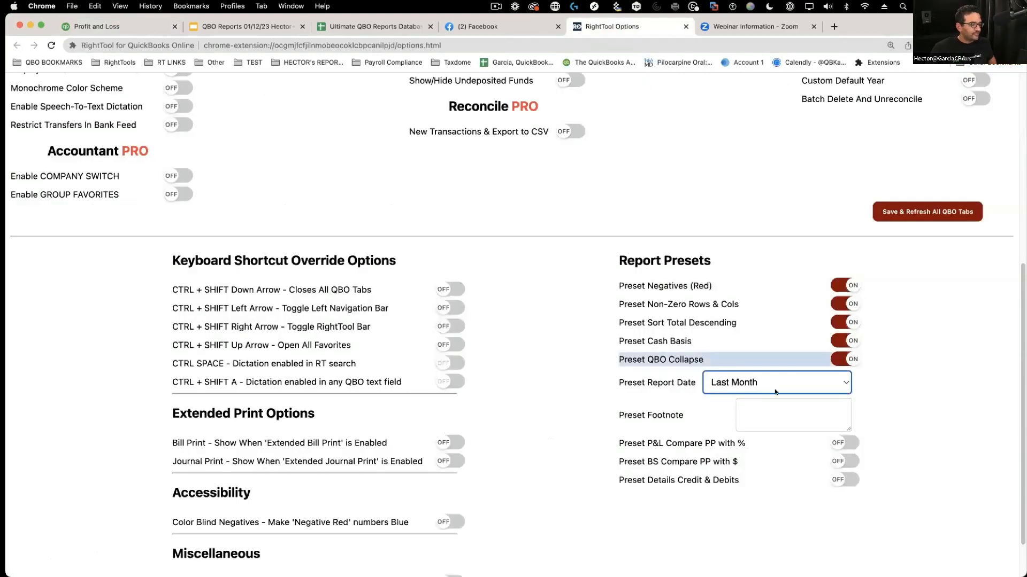
pyautogui.click(775, 392)
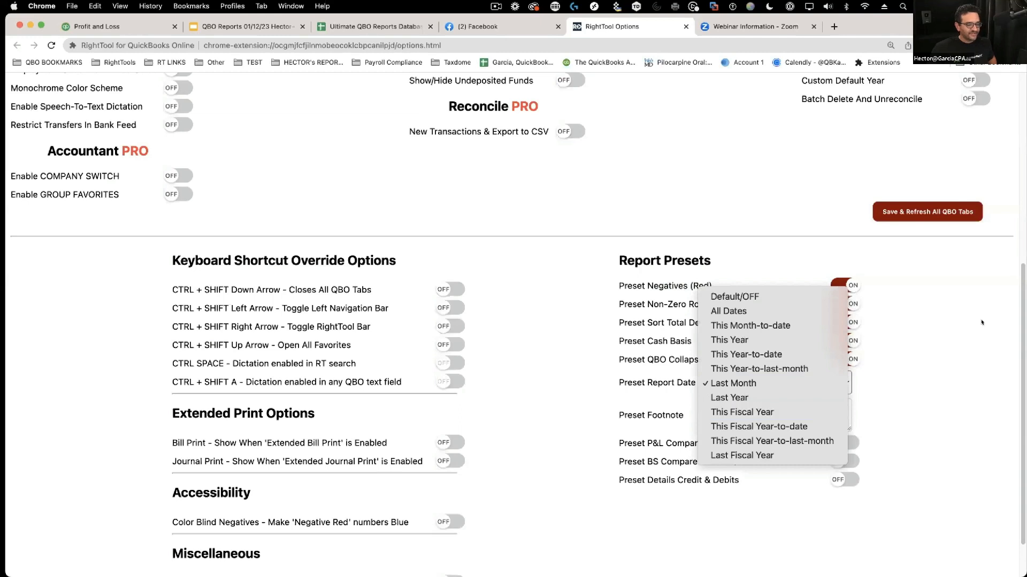
pyautogui.click(749, 413)
# - Enter a preset footnote marking figures UNAUDITED, giving a contact name and phone number for questions
pyautogui.click(770, 411)
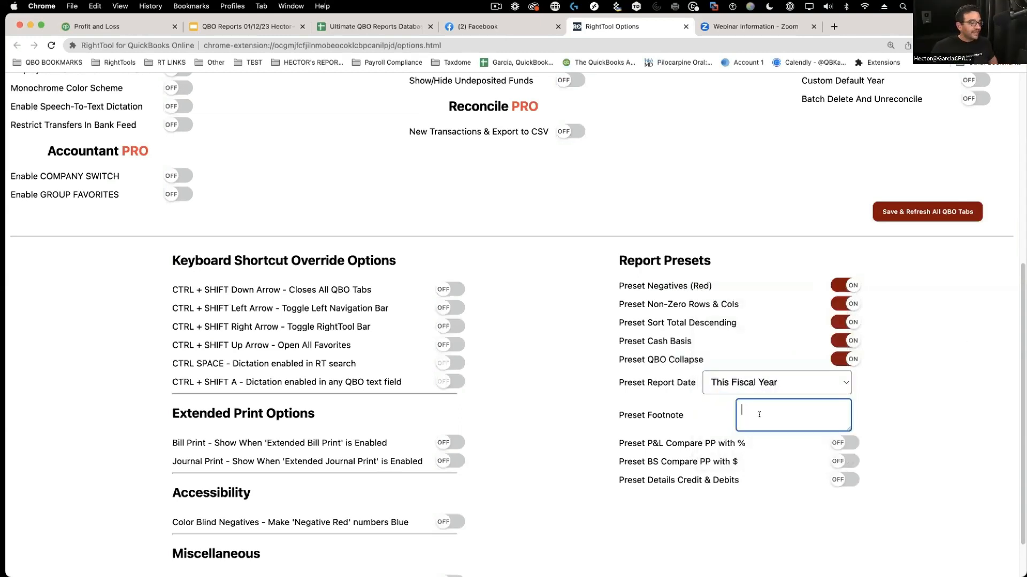
pyautogui.write('UNAUDIOTED')
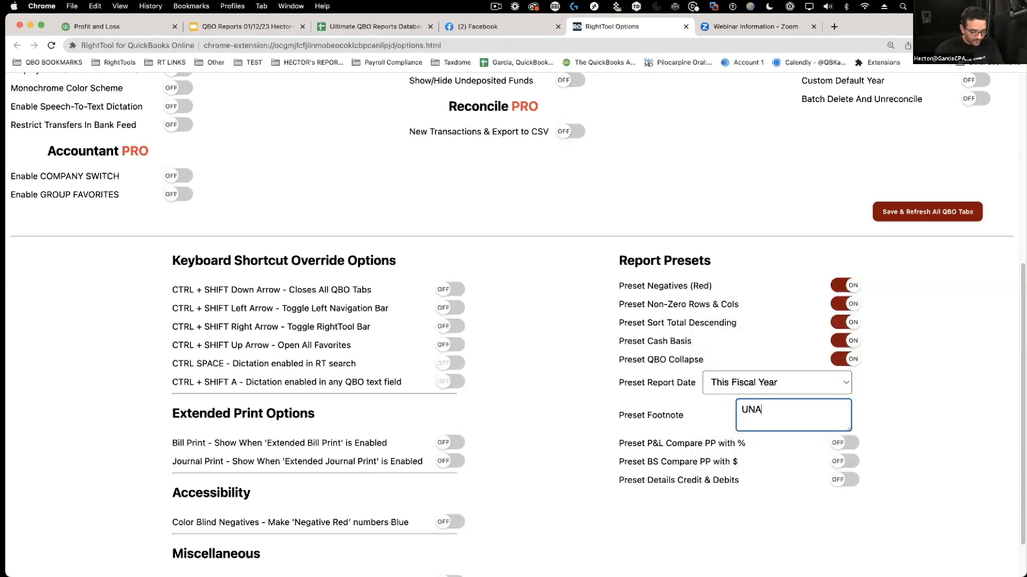
pyautogui.press('BackSpace')
pyautogui.press('BackSpace')
pyautogui.press('BackSpace')
pyautogui.press('BackSpace')
pyautogui.press('BackSpace')
pyautogui.press('BackSpace')
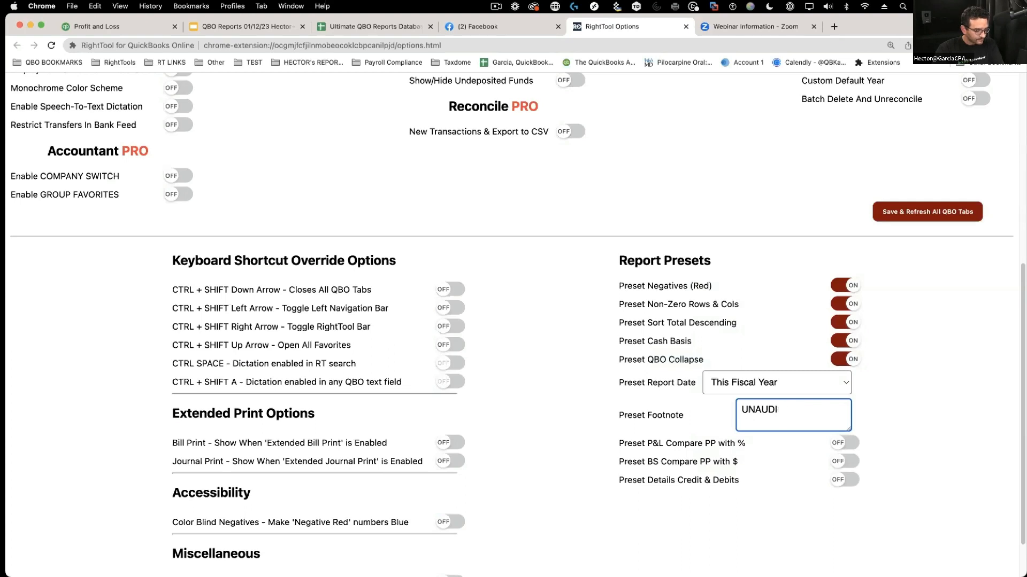
pyautogui.write('DITED C')
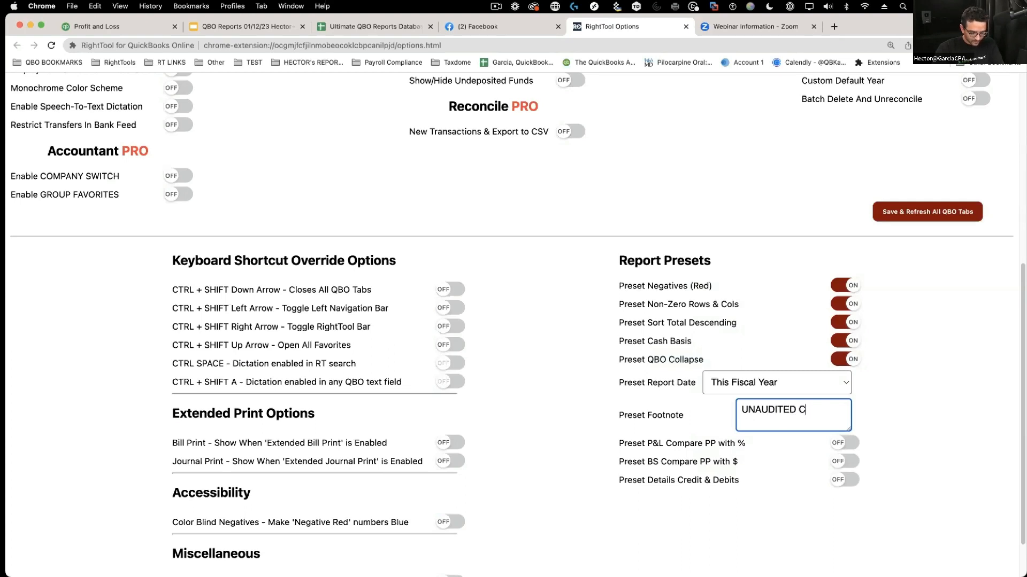
pyautogui.write('ALL HECTOR at')
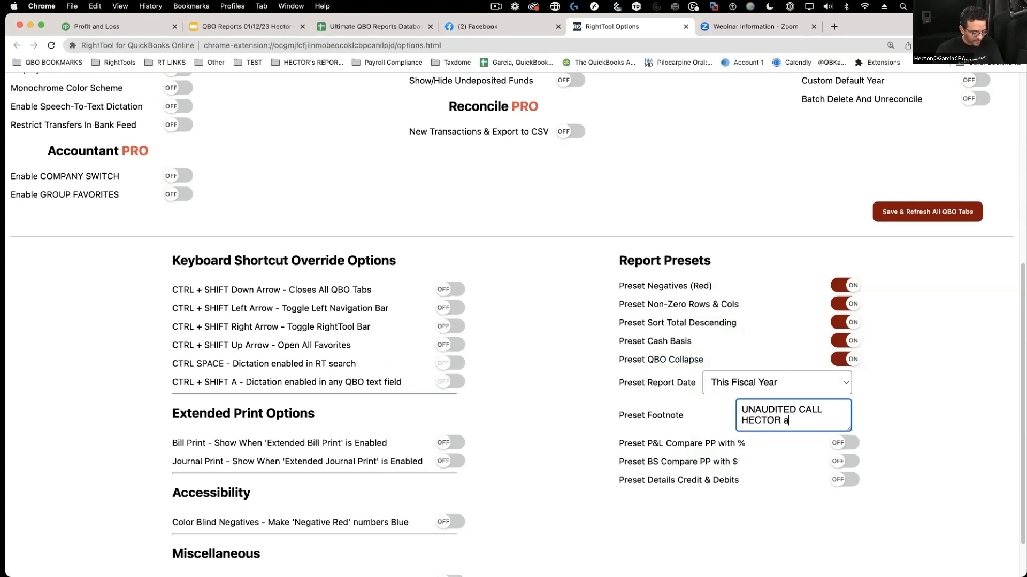
pyautogui.press('BackSpace')
pyautogui.press('BackSpace')
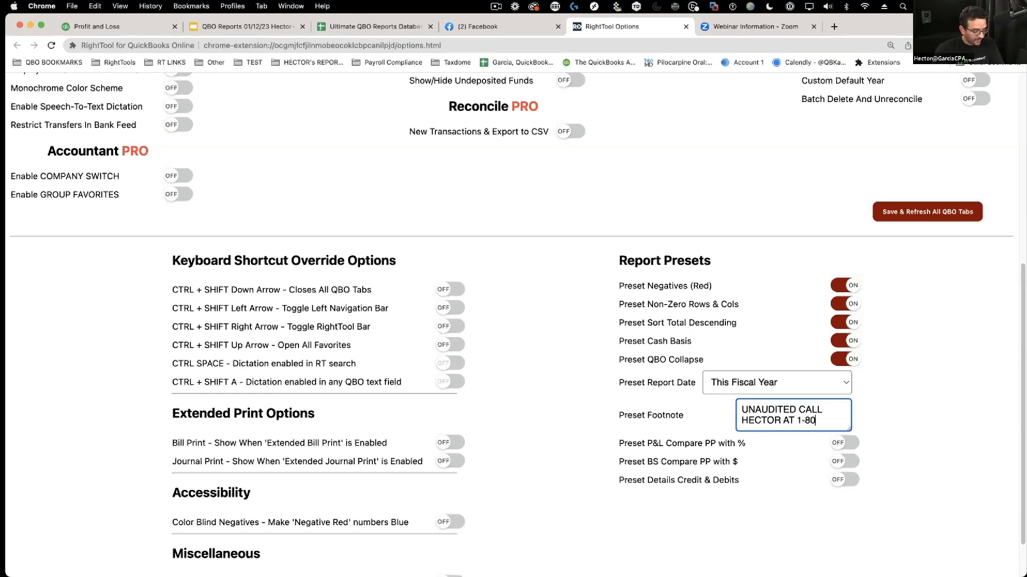
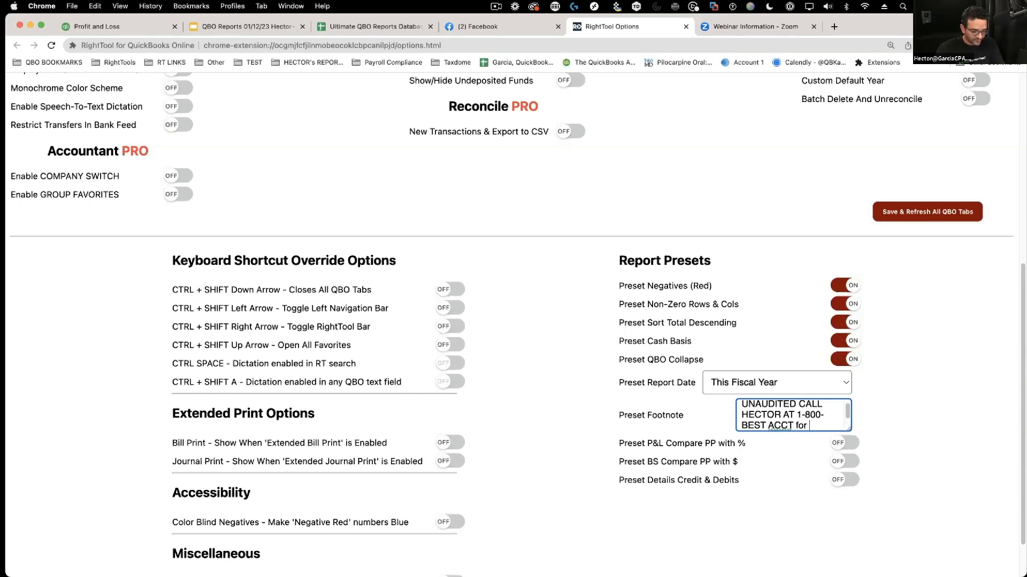
pyautogui.write('questions')
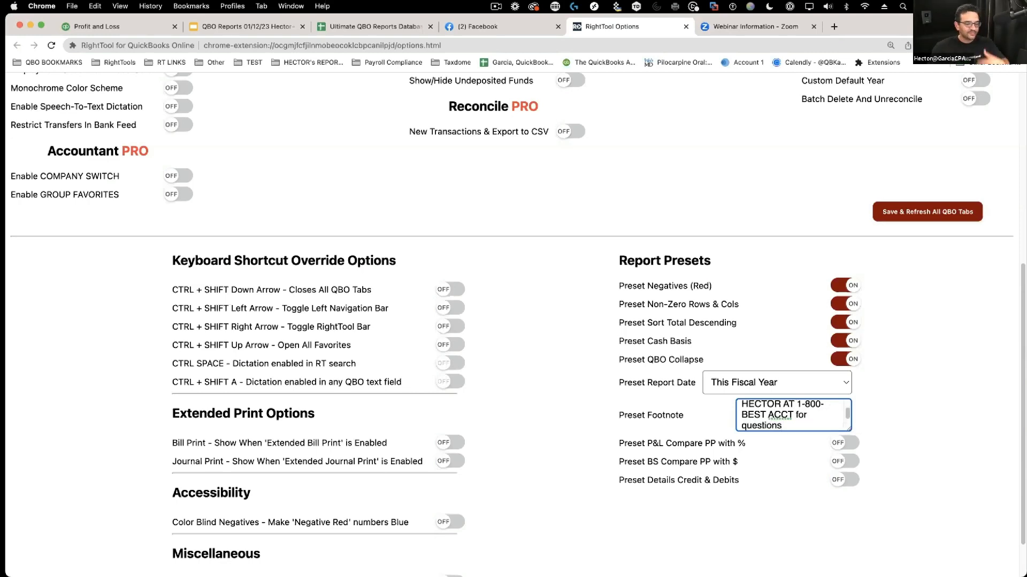
pyautogui.moveTo(838, 426); pyautogui.dragTo(886, 469)
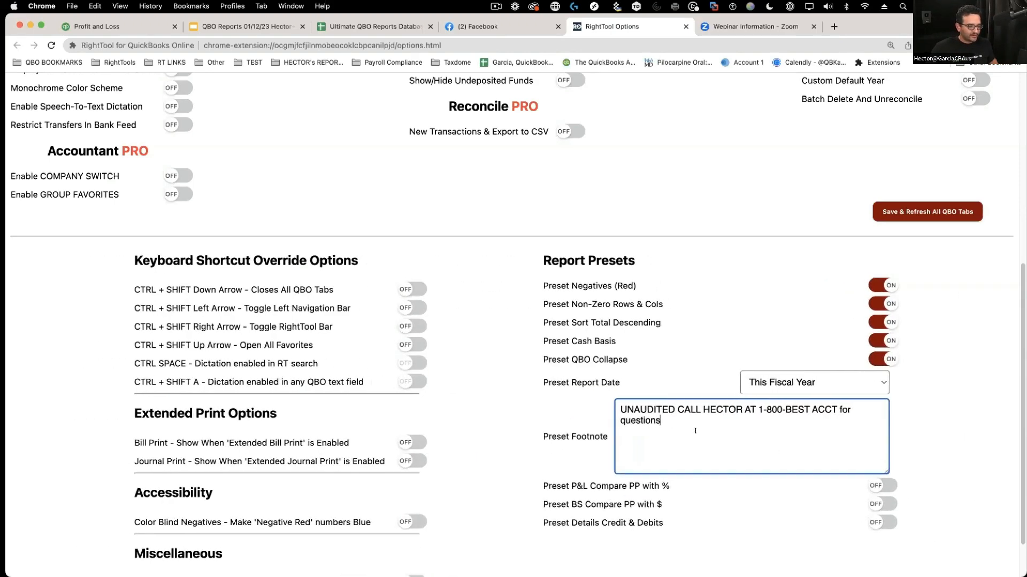
pyautogui.moveTo(694, 431); pyautogui.dragTo(534, 382)
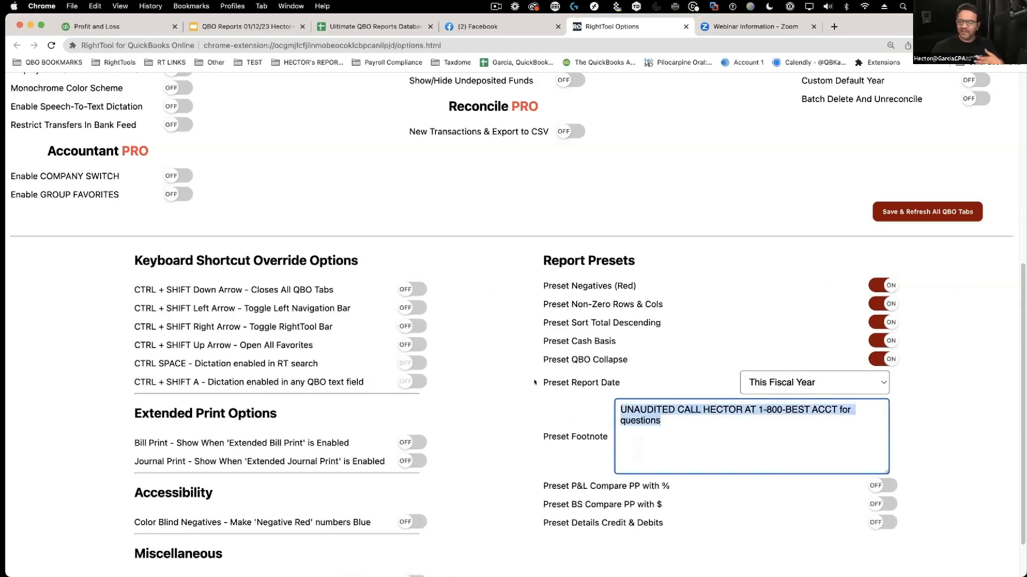
pyautogui.click(689, 410)
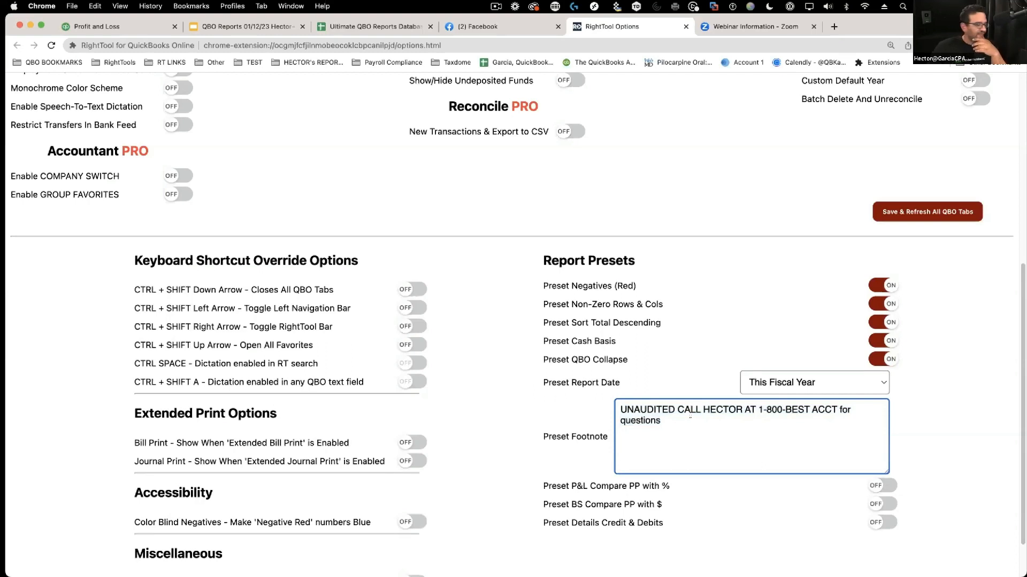
pyautogui.moveTo(690, 418); pyautogui.dragTo(547, 376)
pyautogui.click(725, 442)
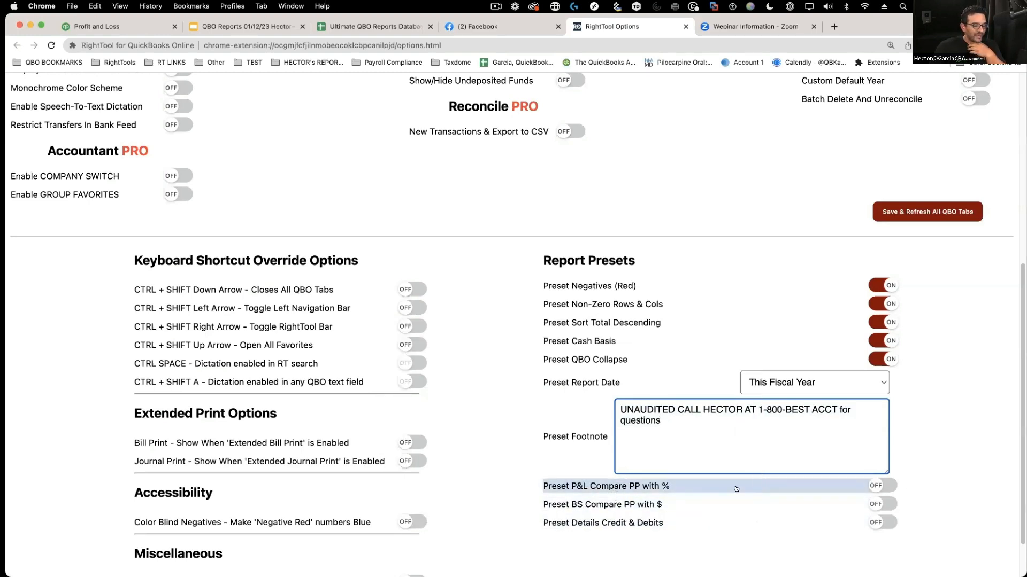
# - Turn on the P&L Compare PP with % and Details Credit & Debits presets and save to all QBO tabs
pyautogui.click(882, 486)
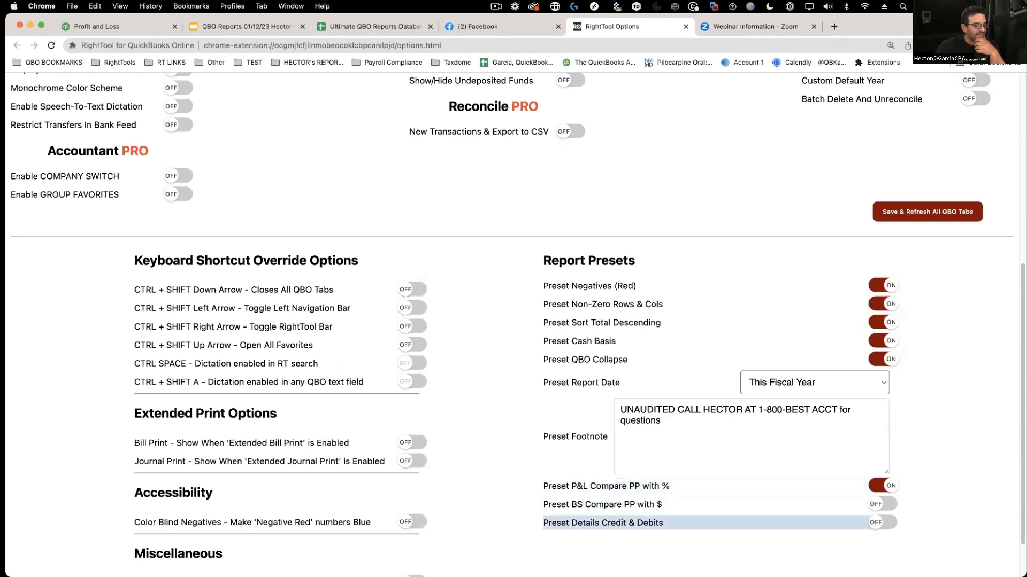
pyautogui.click(882, 525)
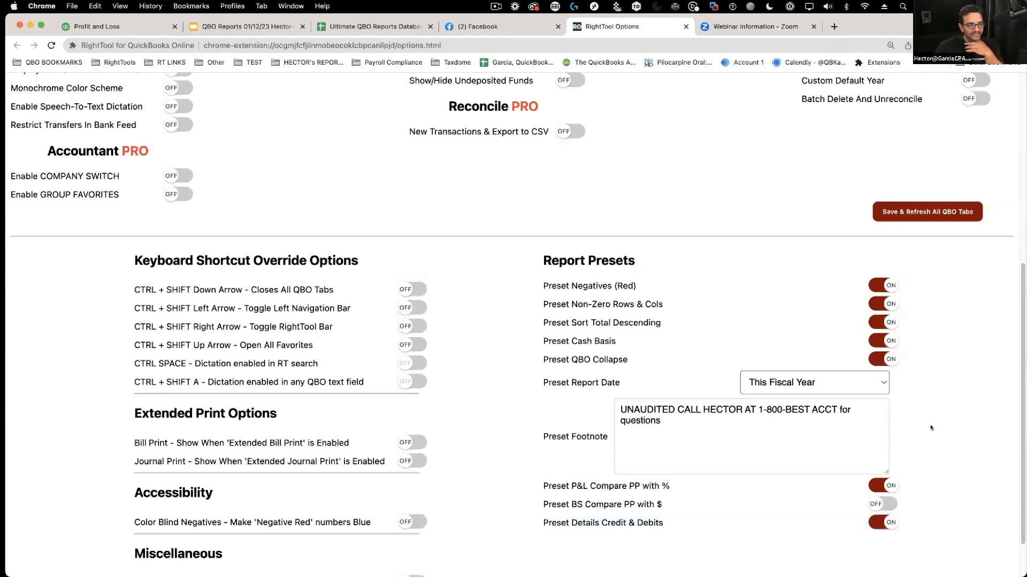
pyautogui.scroll(1, 931, 428)
pyautogui.click(927, 218)
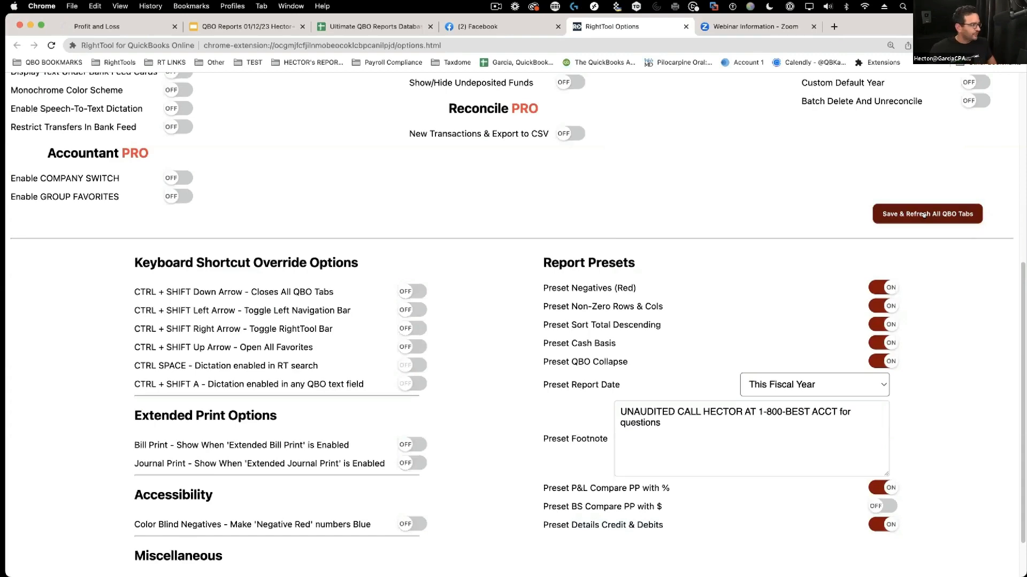
# - Open Profit and Loss from the sidebar, collapse the panels, and confirm the December 2022 report period
pyautogui.click(89, 24)
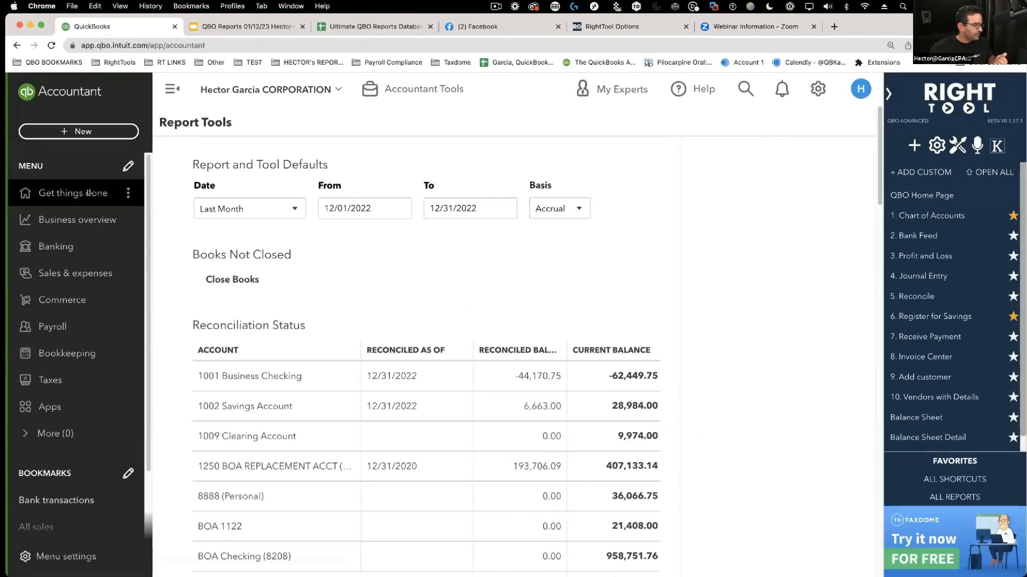
pyautogui.click(924, 256)
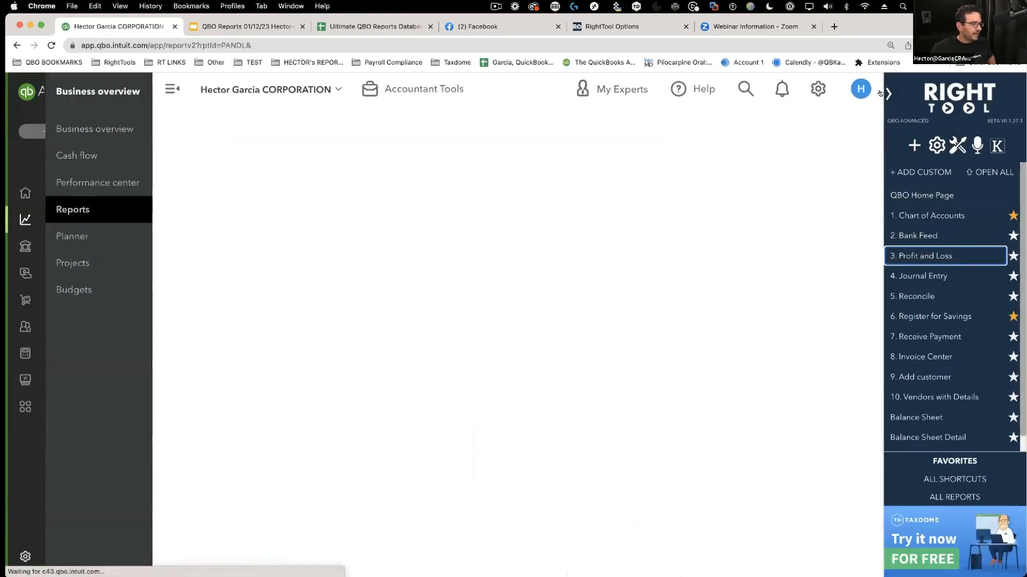
pyautogui.click(886, 94)
pyautogui.click(172, 88)
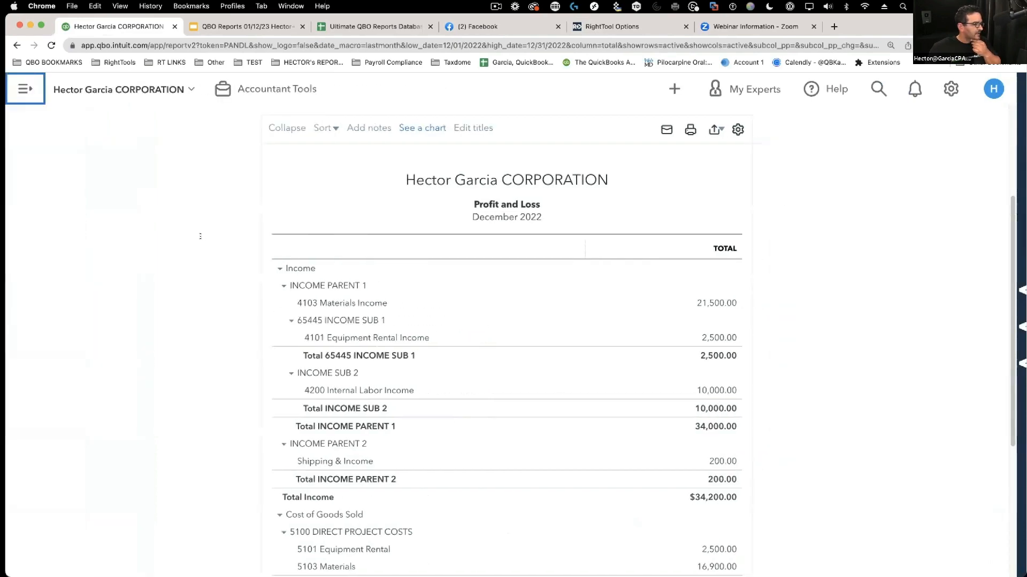
pyautogui.scroll(-5, 614, 392)
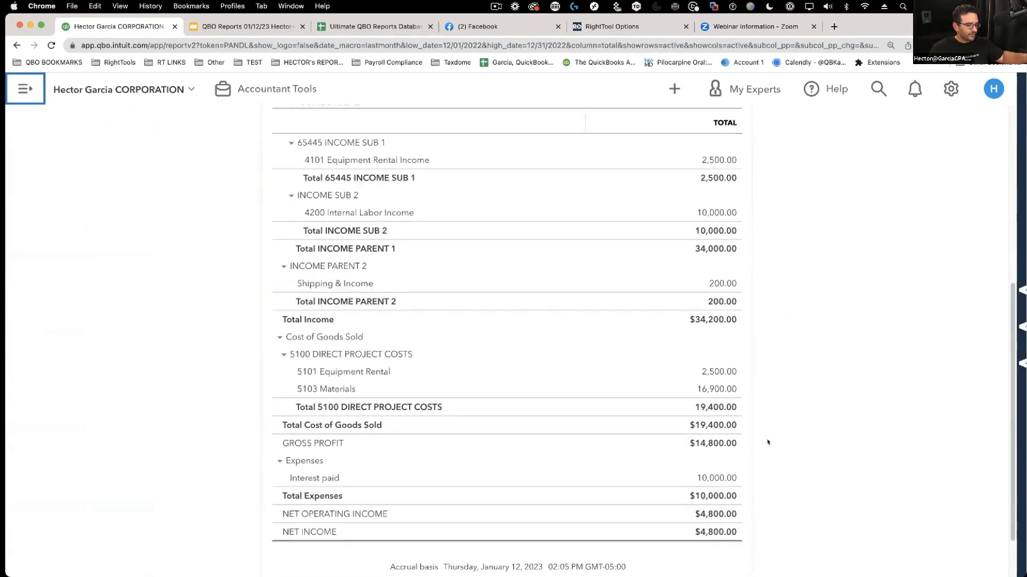
pyautogui.scroll(10, 771, 442)
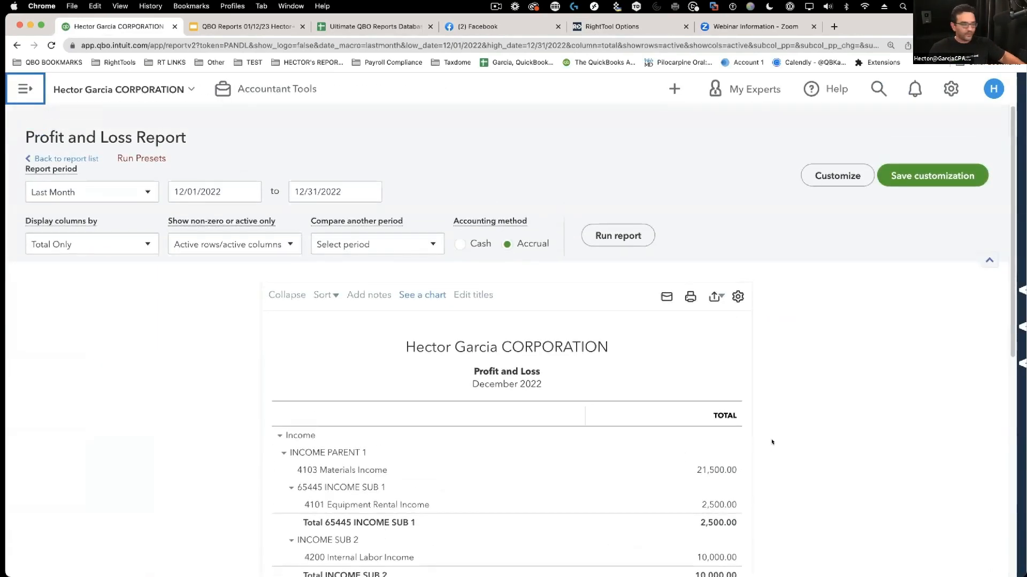
pyautogui.click(52, 187)
pyautogui.click(52, 187)
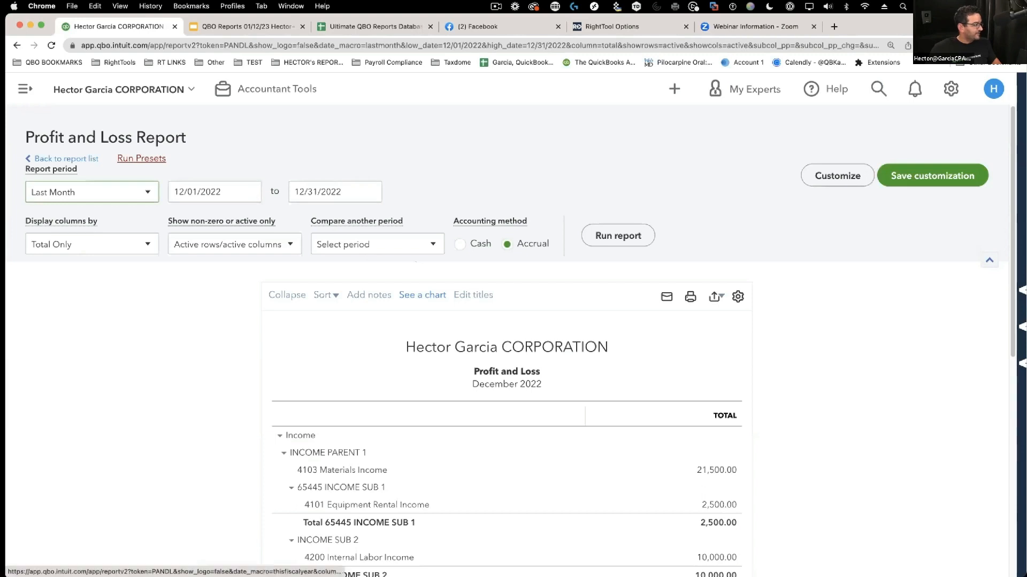
# - Run Presets on the P&L and check the non-zero rows and columns setting
pyautogui.click(120, 159)
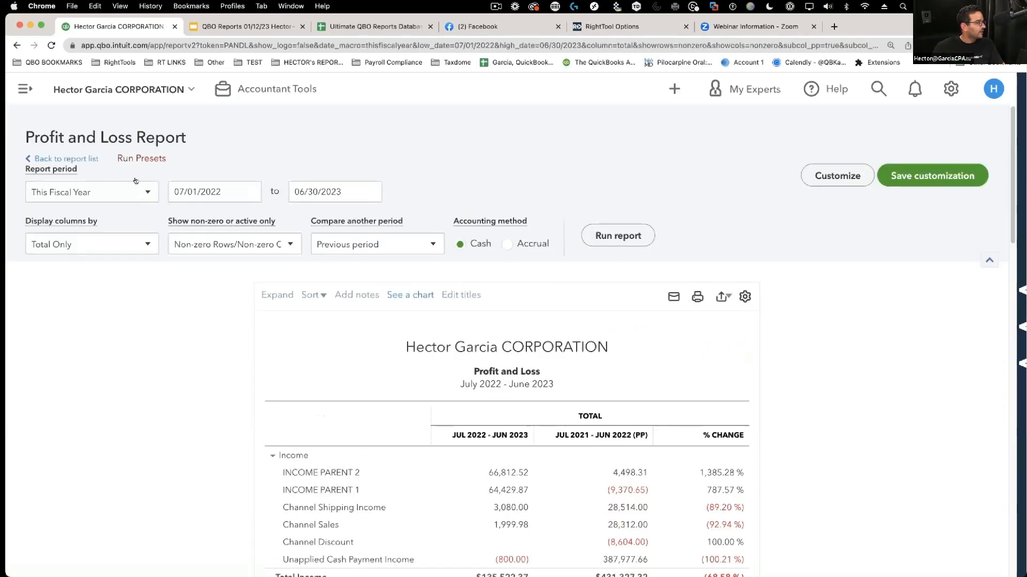
pyautogui.scroll(-4, 713, 411)
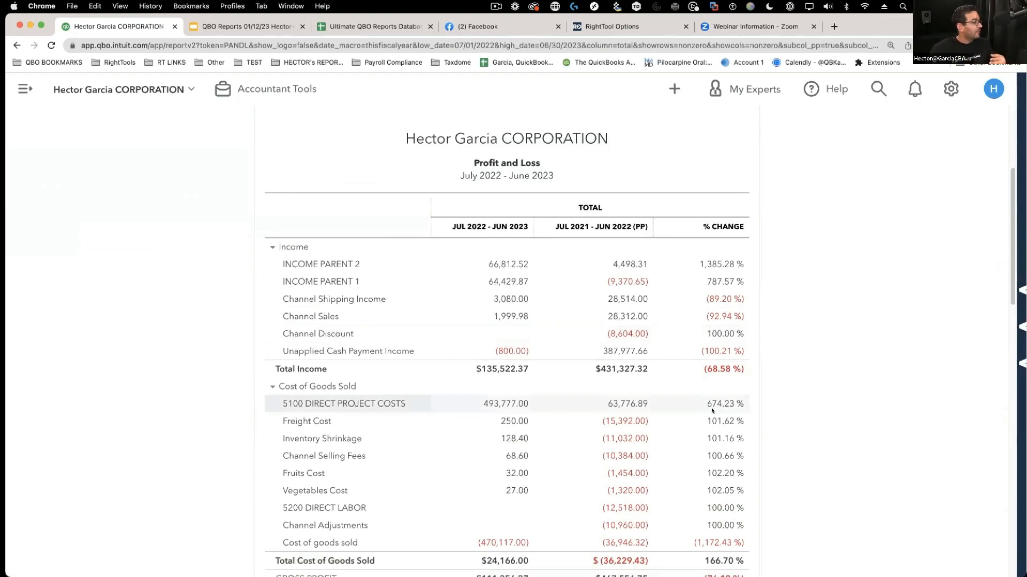
pyautogui.scroll(4, 712, 411)
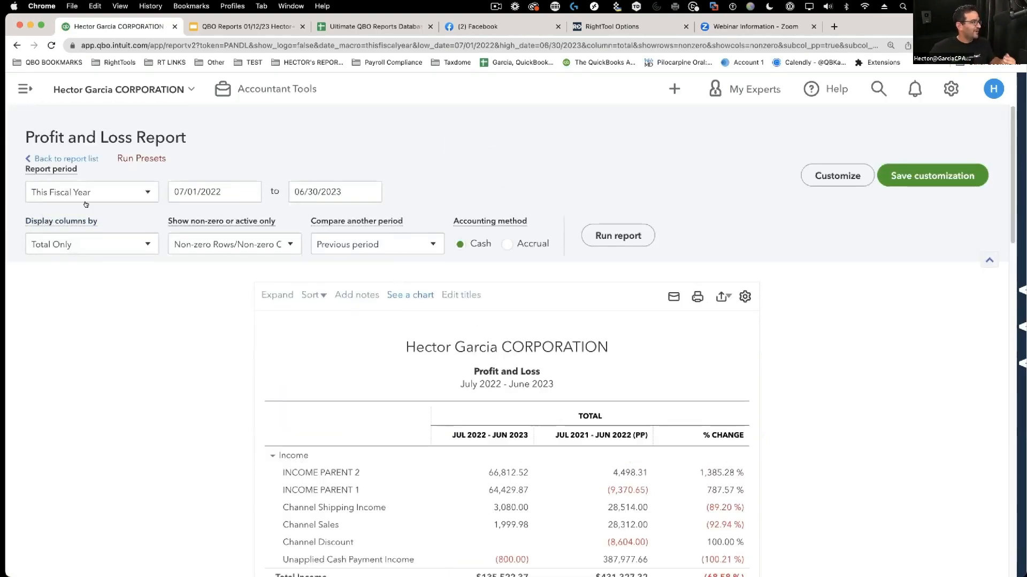
pyautogui.click(188, 249)
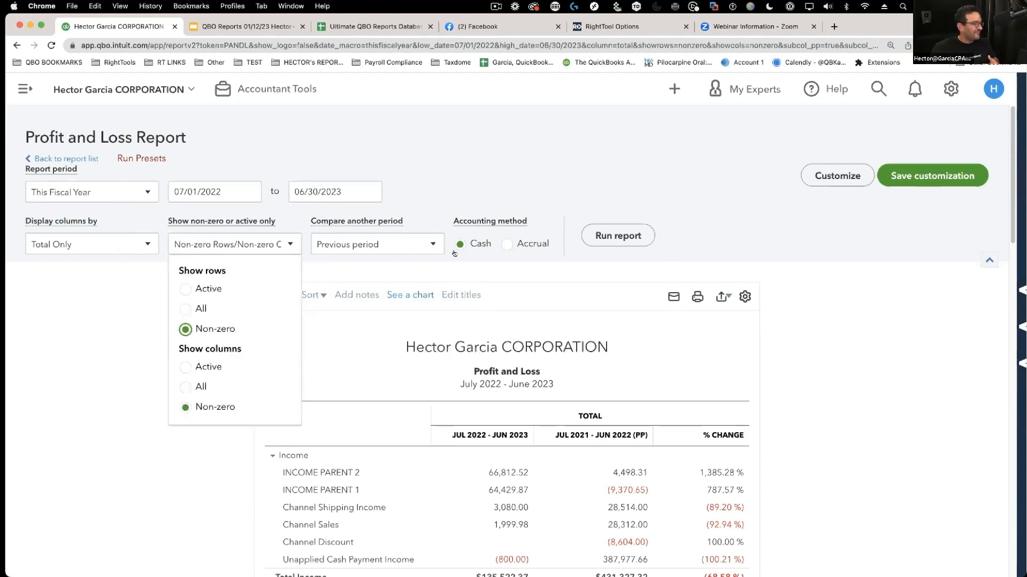
# - Scroll to the bottom of the report to see the preset footnote, then reopen the RightTool sidebar
pyautogui.scroll(-3, 700, 383)
pyautogui.scroll(1, 700, 383)
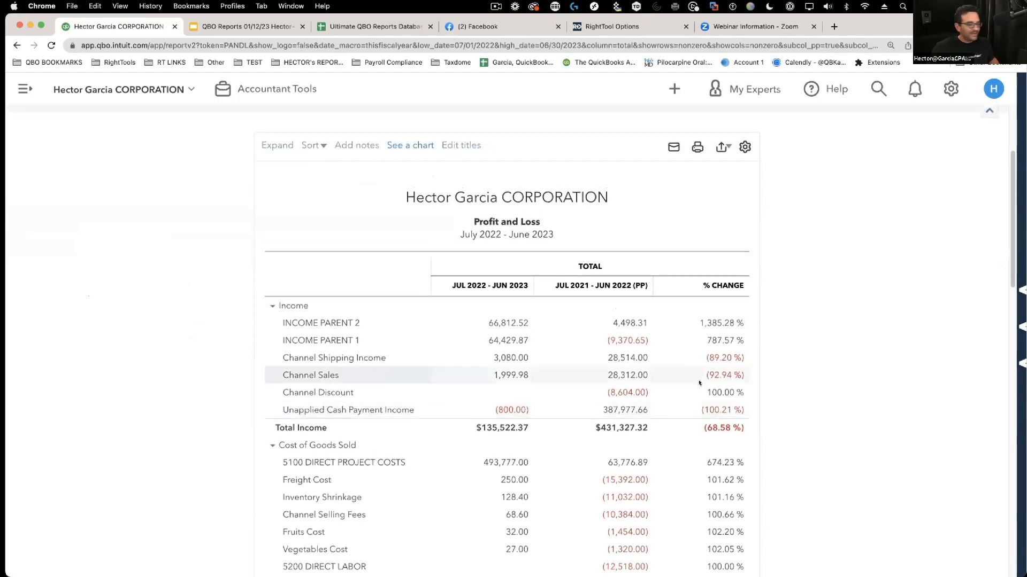
pyautogui.scroll(-4, 738, 369)
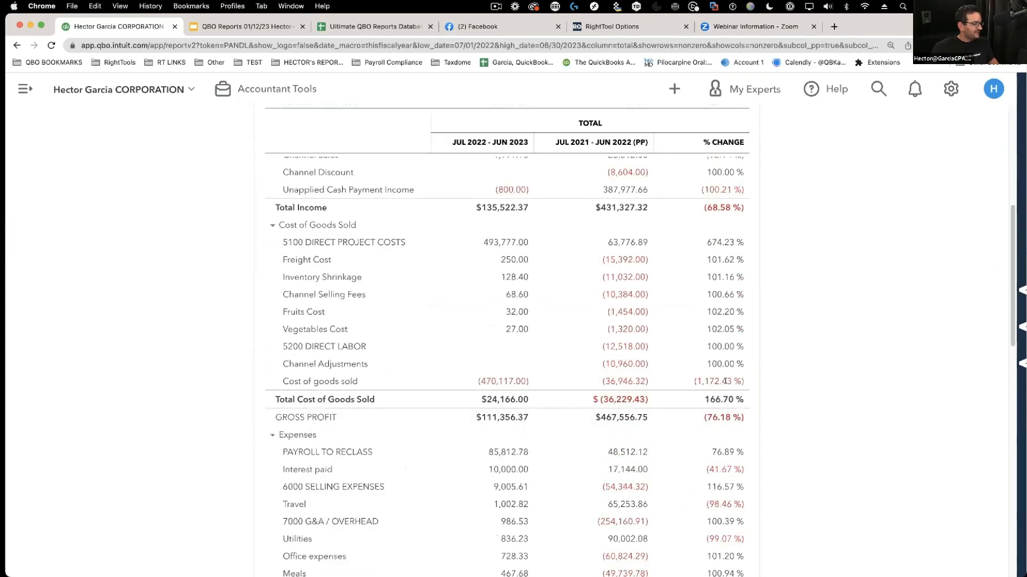
pyautogui.scroll(-15, 725, 380)
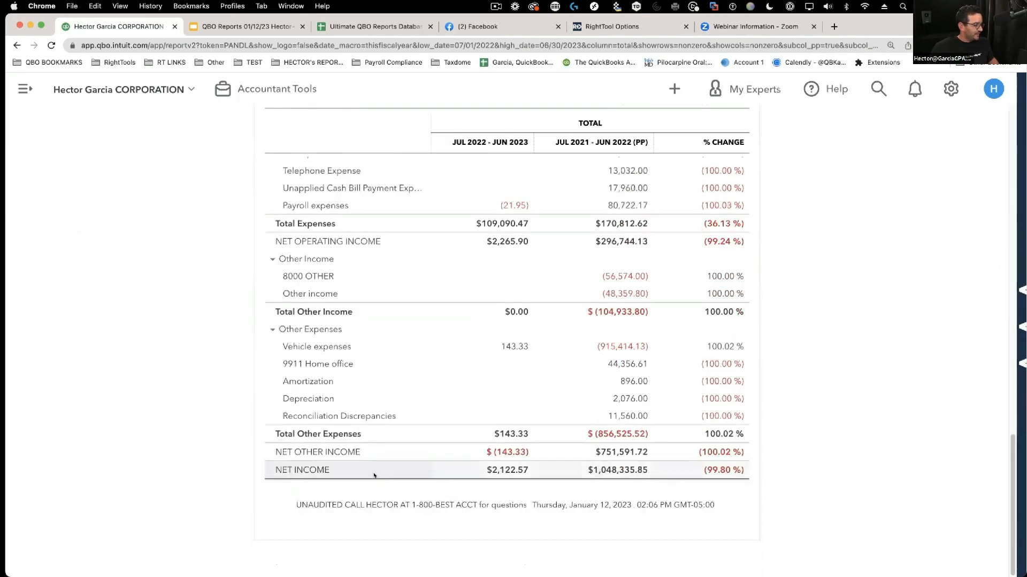
pyautogui.press('alt+super+8')
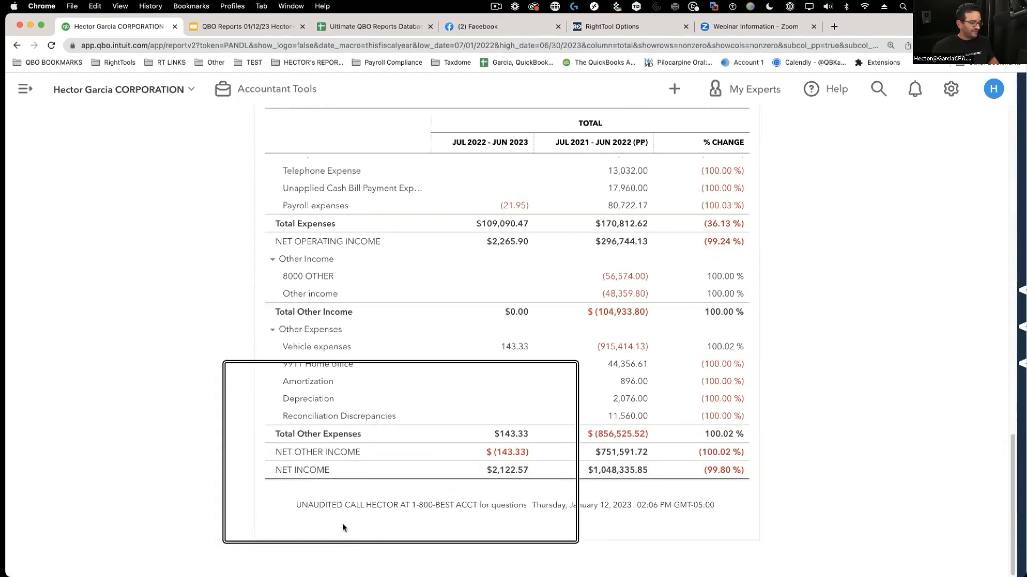
pyautogui.press('alt+super+8')
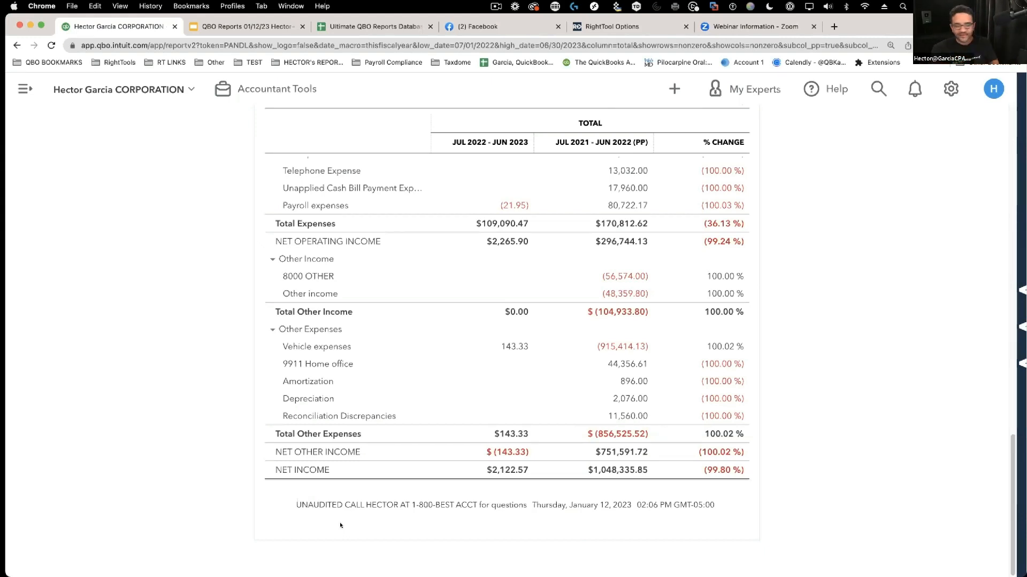
pyautogui.scroll(3, 1015, 181)
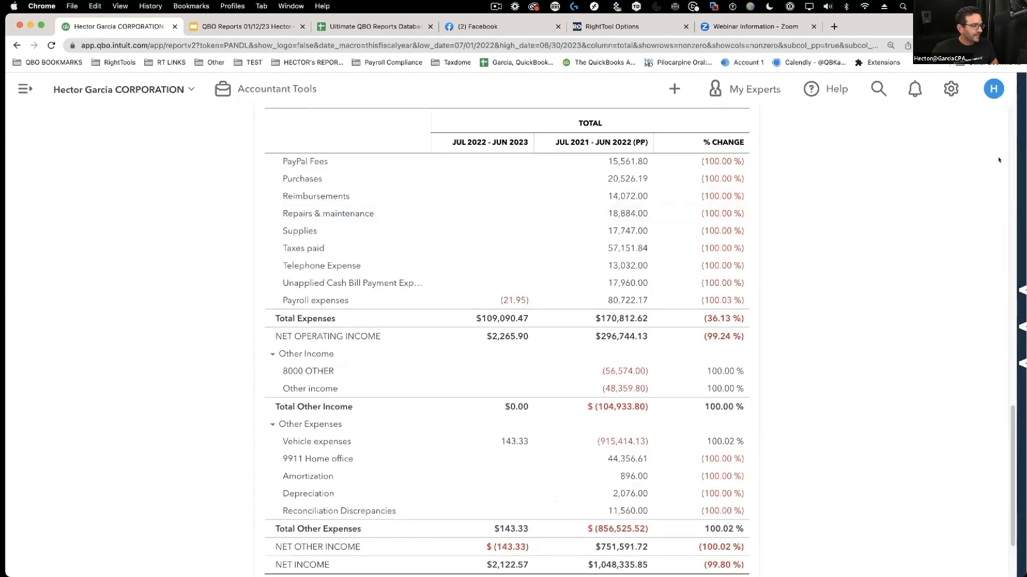
pyautogui.click(1016, 182)
# - Switch off the Report Preset Button setting, save to all QBO tabs, and return to the P&L
pyautogui.click(958, 143)
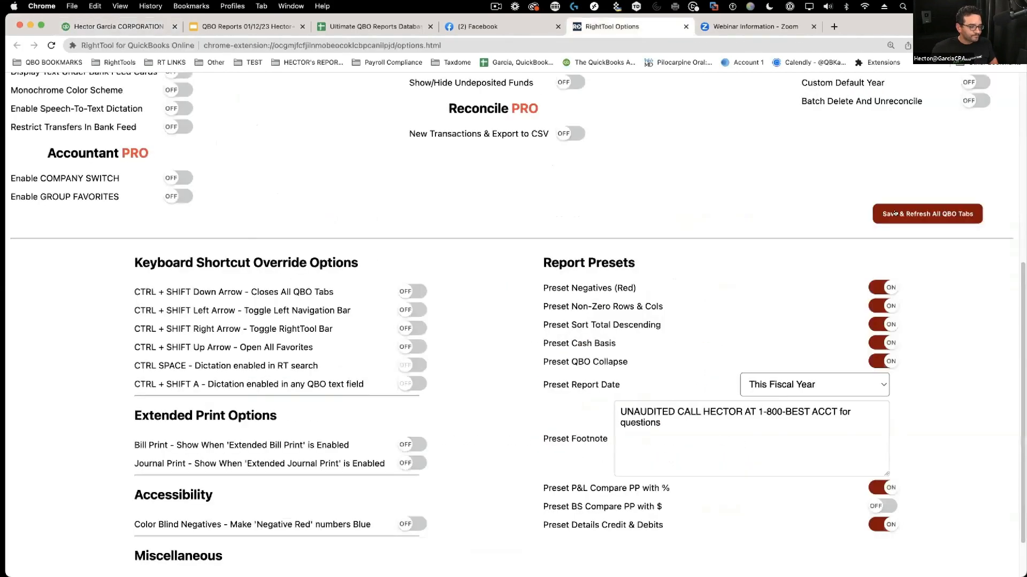
pyautogui.scroll(10, 870, 196)
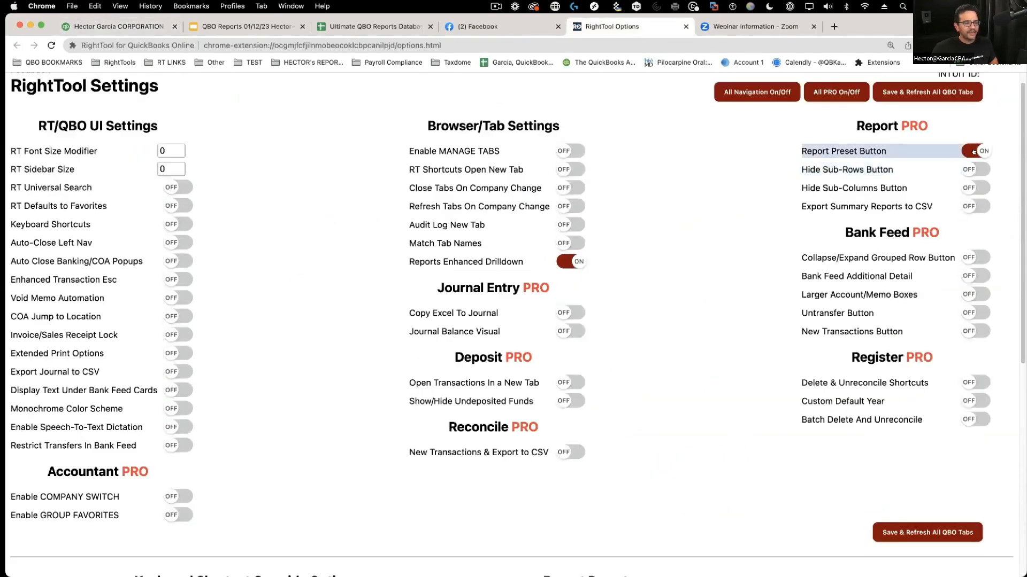
pyautogui.click(974, 152)
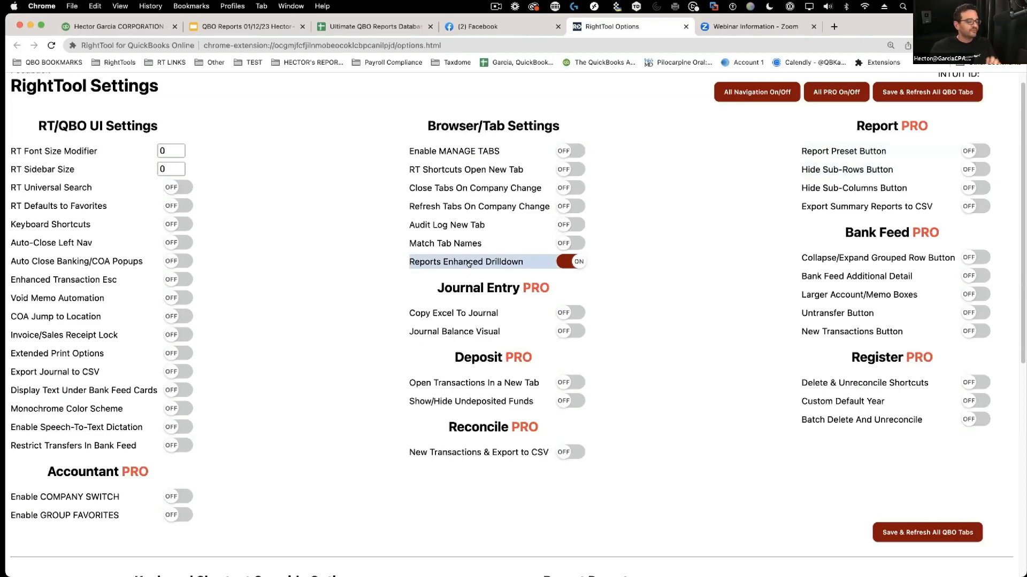
pyautogui.click(920, 529)
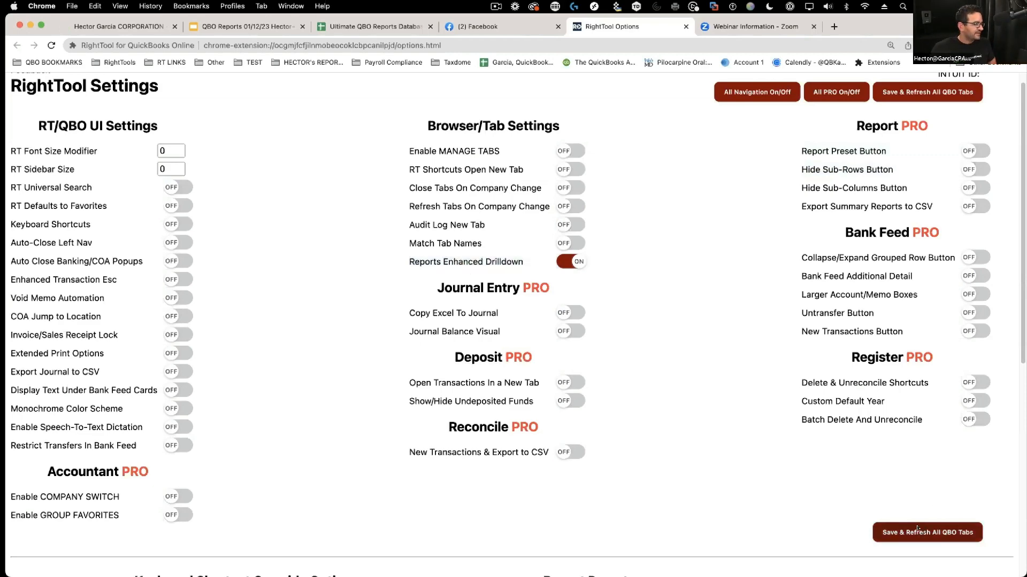
pyautogui.click(122, 27)
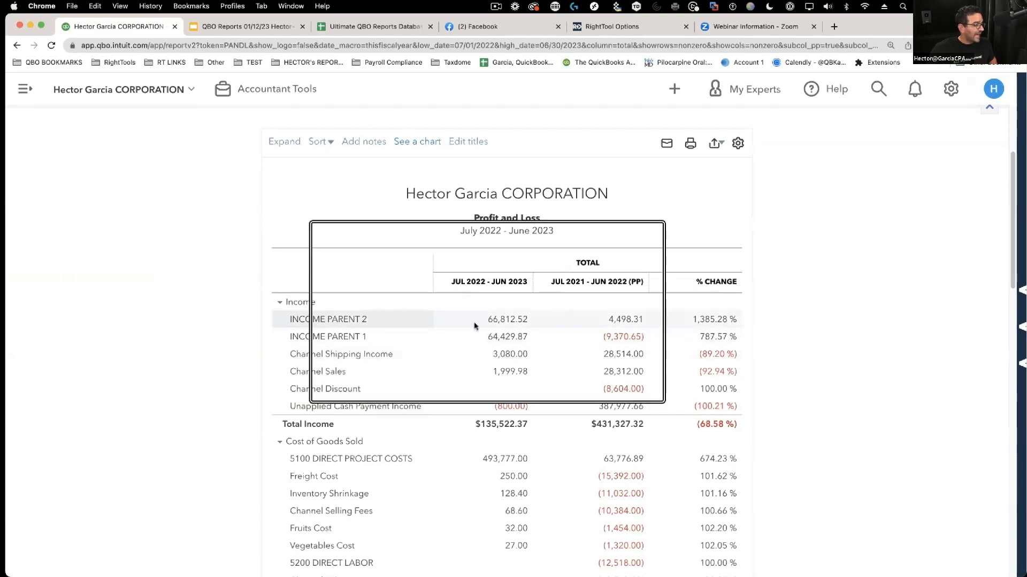
# - Drill into the INCOME PARENT 2 amount's Transaction Report and open the Parent Sales 2 deposit
pyautogui.scroll(1, 513, 323)
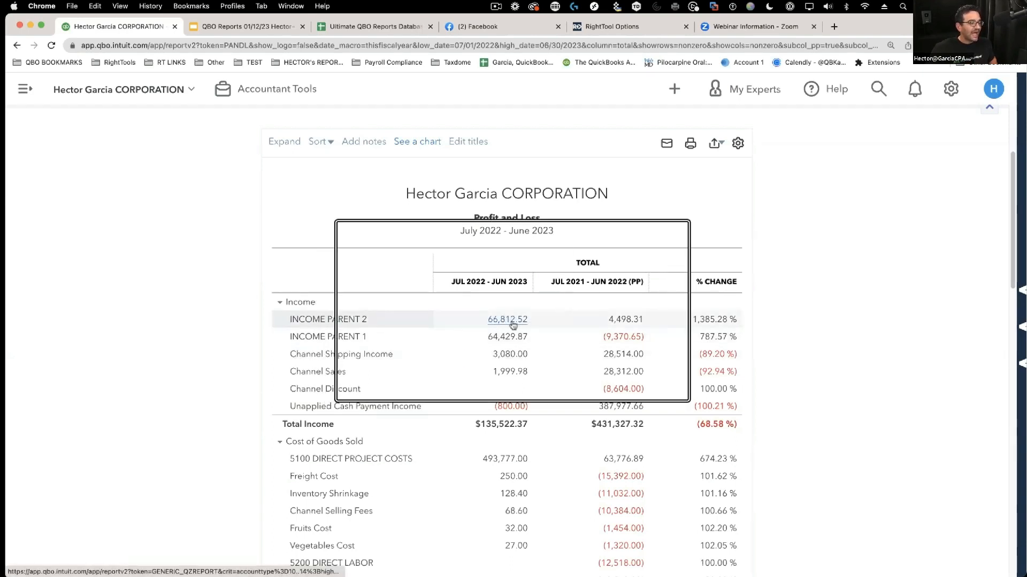
pyautogui.scroll(-1, 508, 320)
pyautogui.click(506, 320)
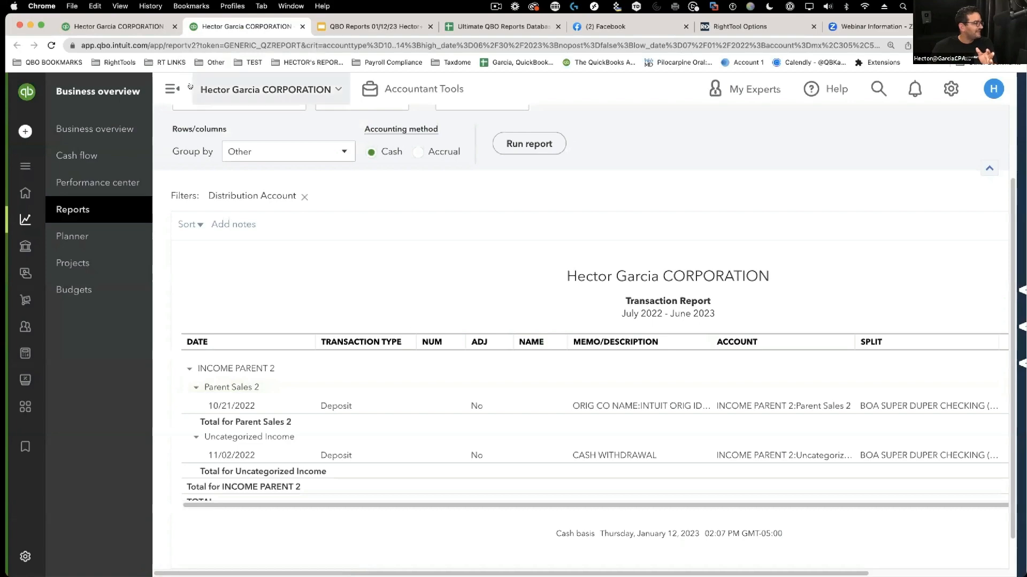
pyautogui.click(173, 88)
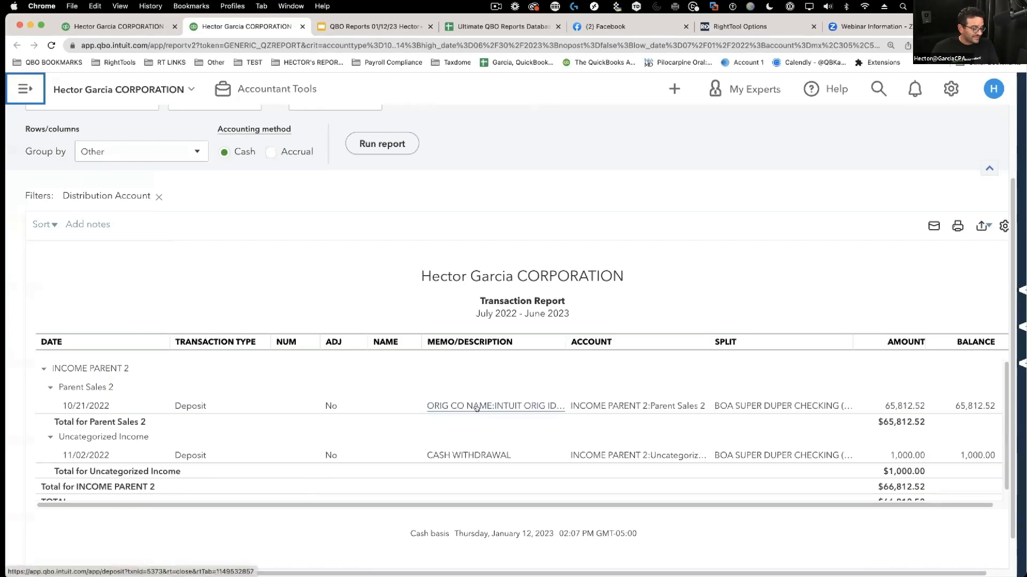
pyautogui.click(124, 27)
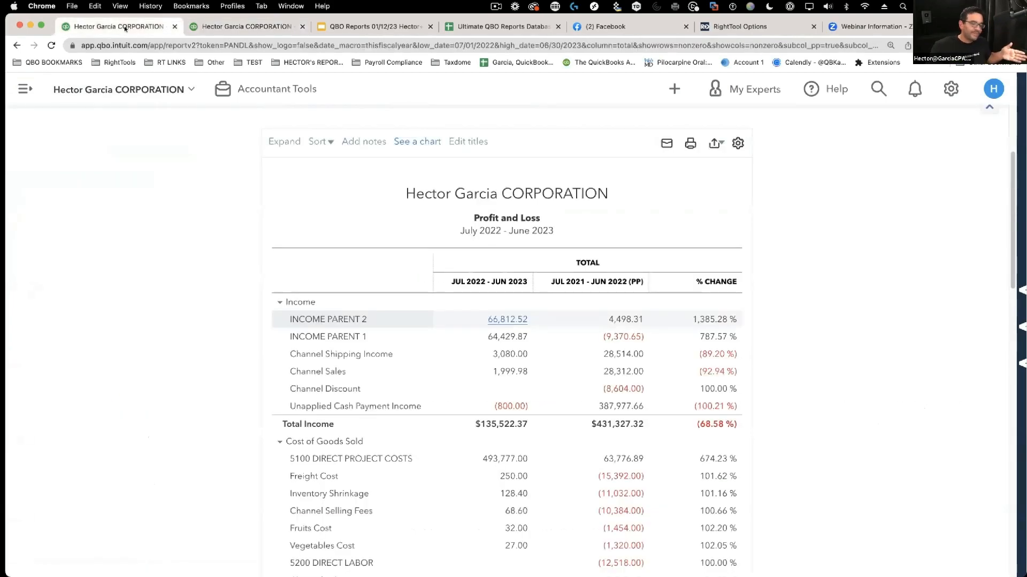
pyautogui.click(208, 28)
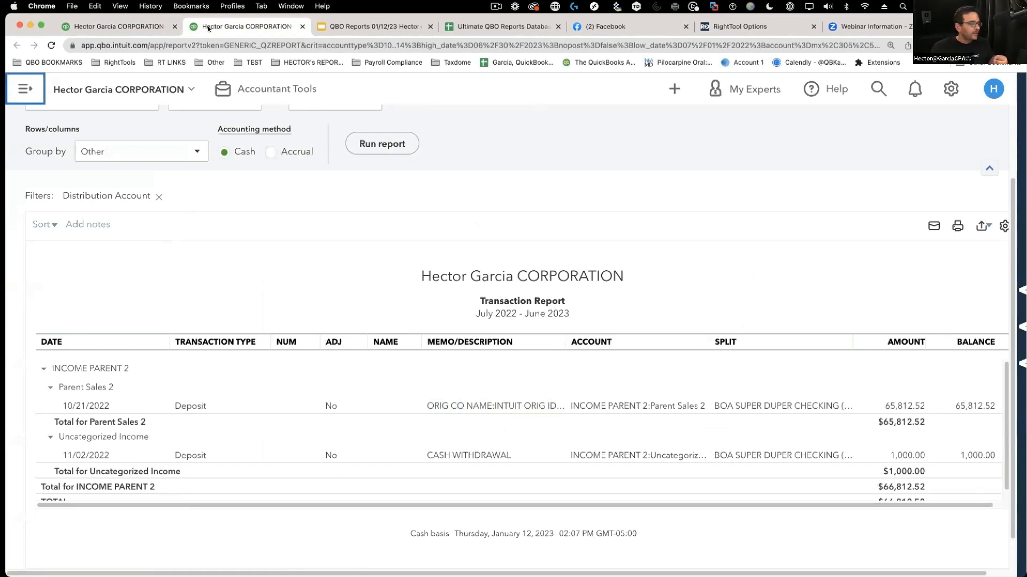
pyautogui.click(649, 407)
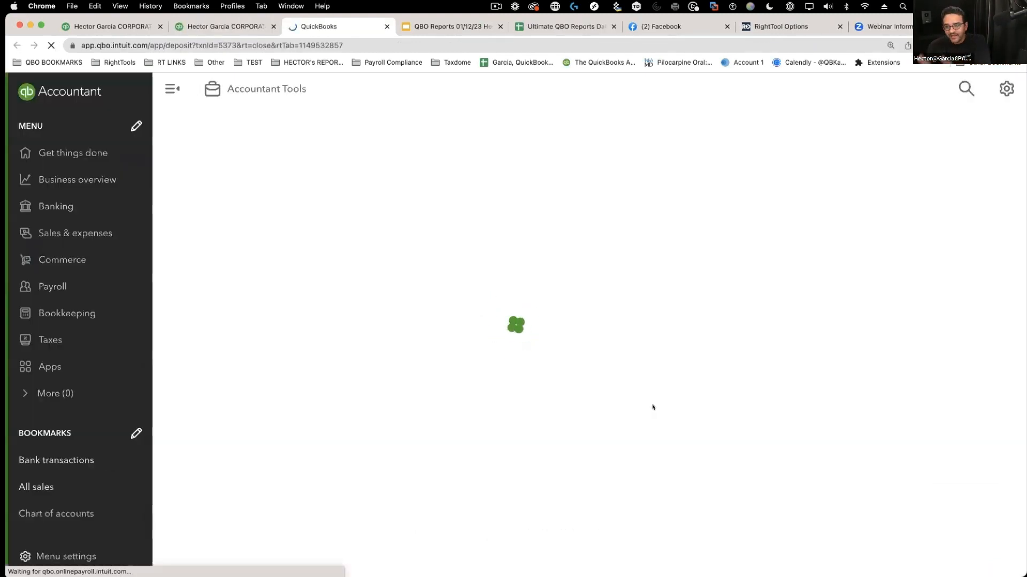
# - Add a second deposit line of 1.00 to the Shopify Shipping Income account
pyautogui.click(224, 26)
pyautogui.click(314, 29)
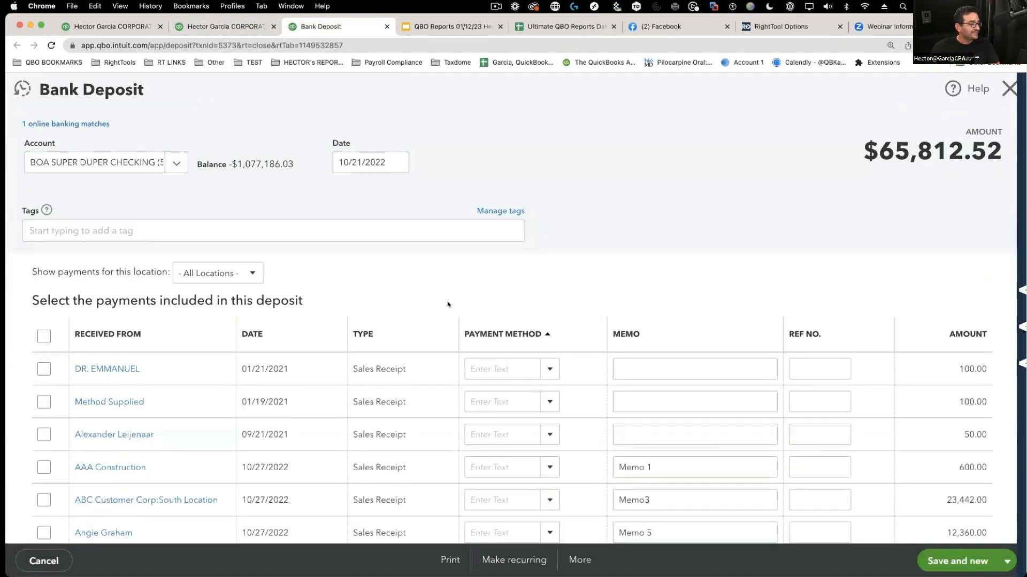
pyautogui.scroll(-15, 447, 304)
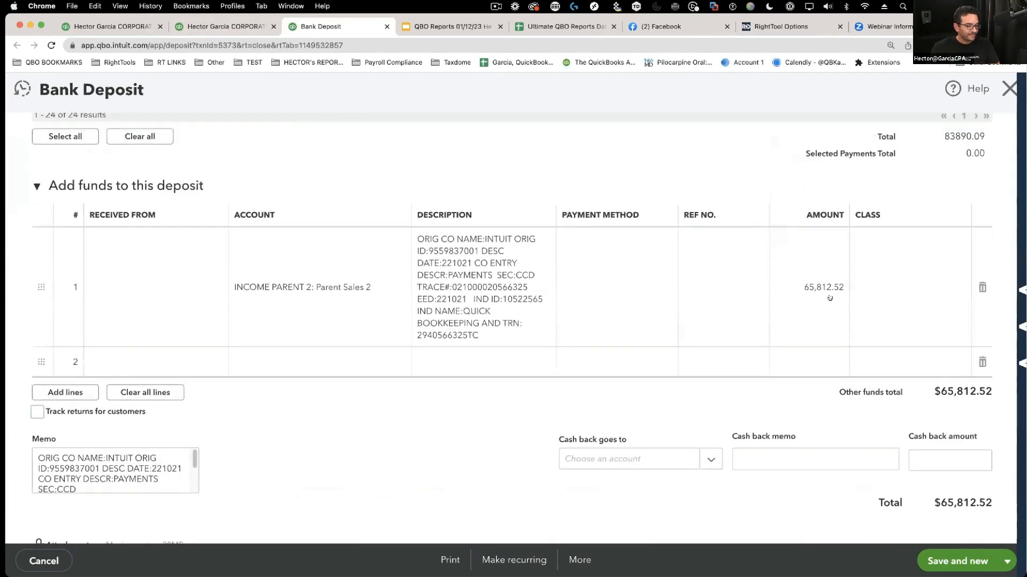
pyautogui.scroll(1, 829, 298)
pyautogui.click(296, 376)
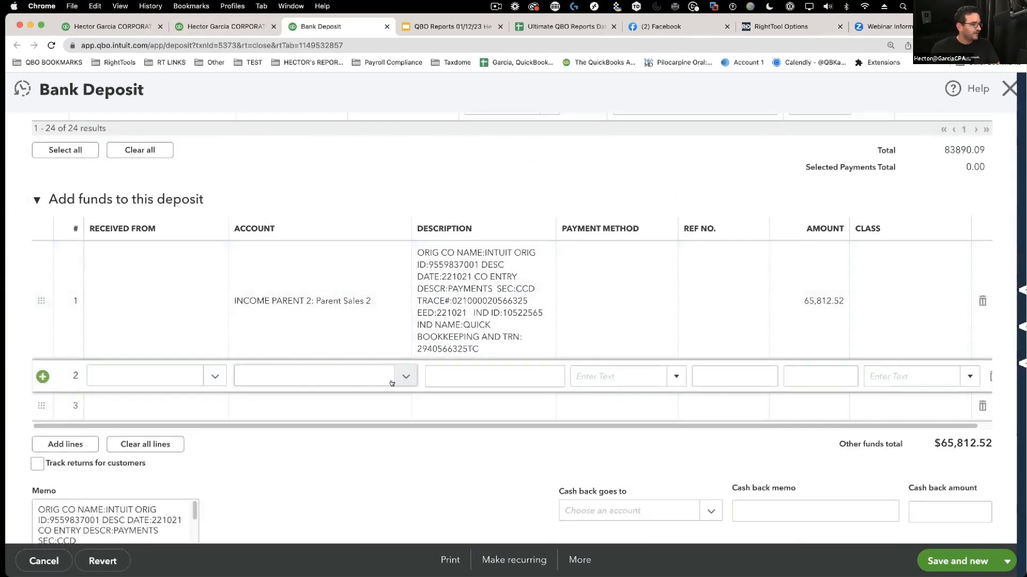
pyautogui.click(392, 383)
pyautogui.click(321, 342)
pyautogui.click(815, 374)
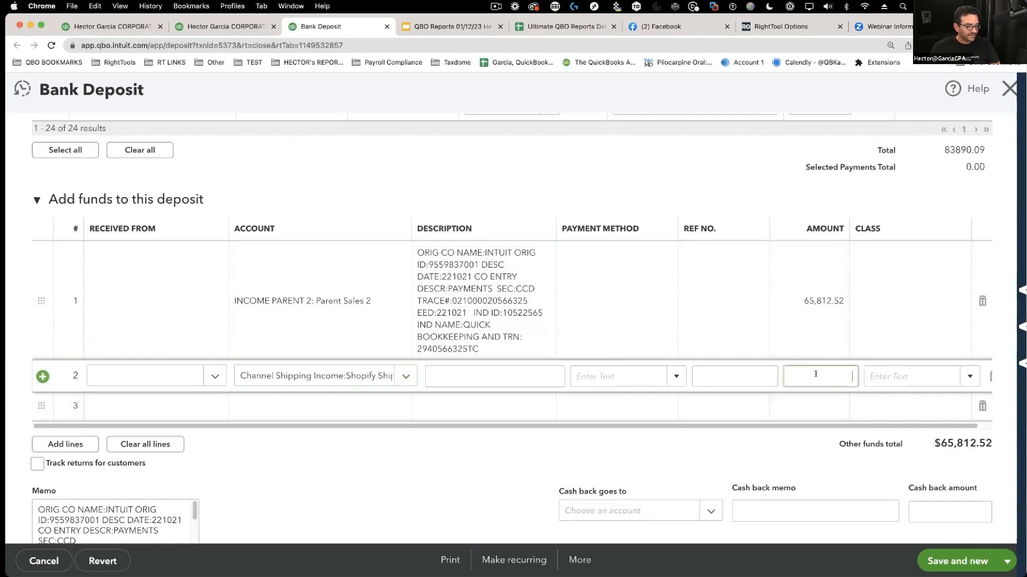
pyautogui.write('1')
# - Change the first line's amount to 65,811.52, then save and close the deposit
pyautogui.click(832, 301)
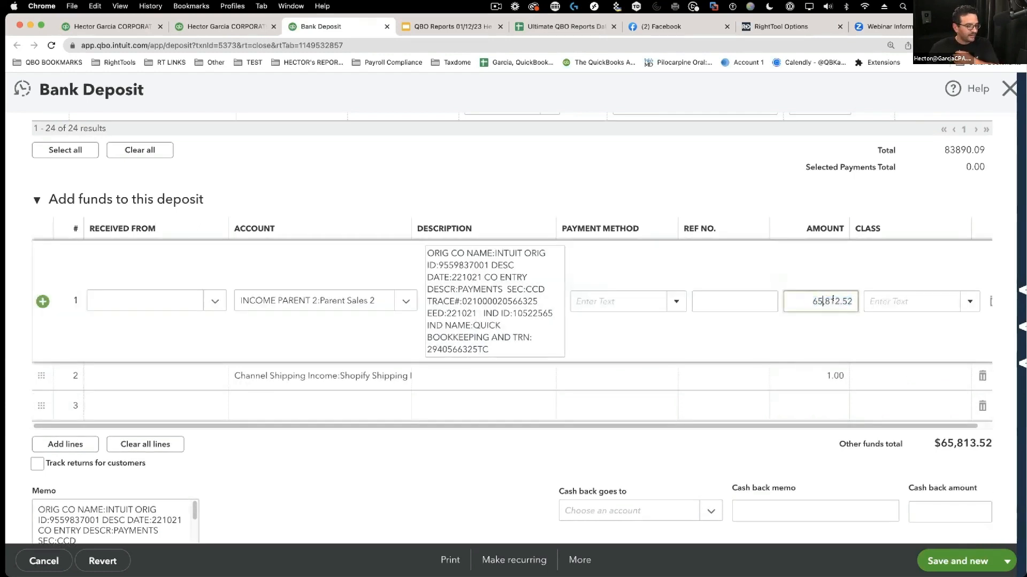
pyautogui.click(835, 303)
pyautogui.press('BackSpace')
pyautogui.write('1')
pyautogui.press('Tab')
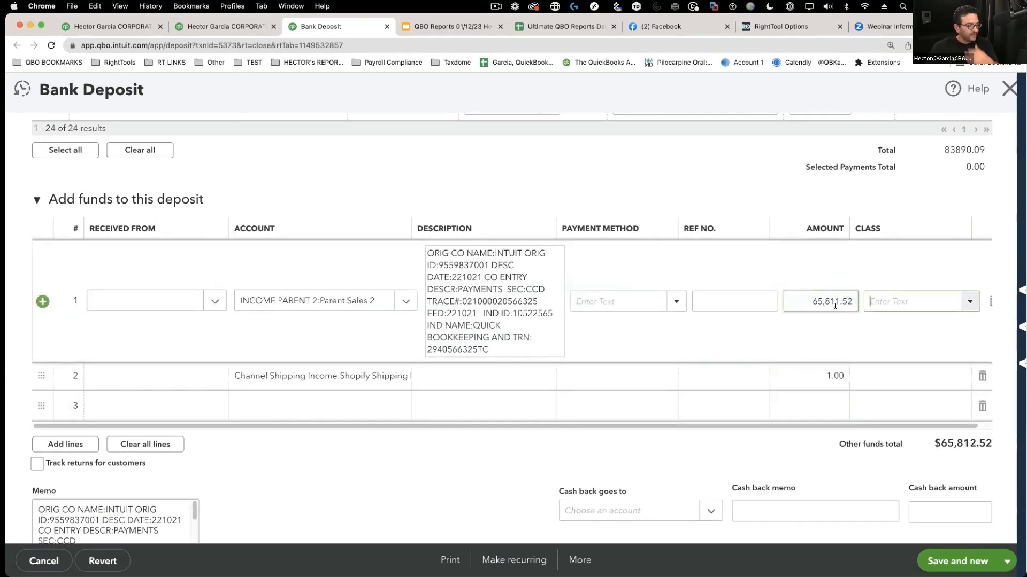
pyautogui.click(1008, 561)
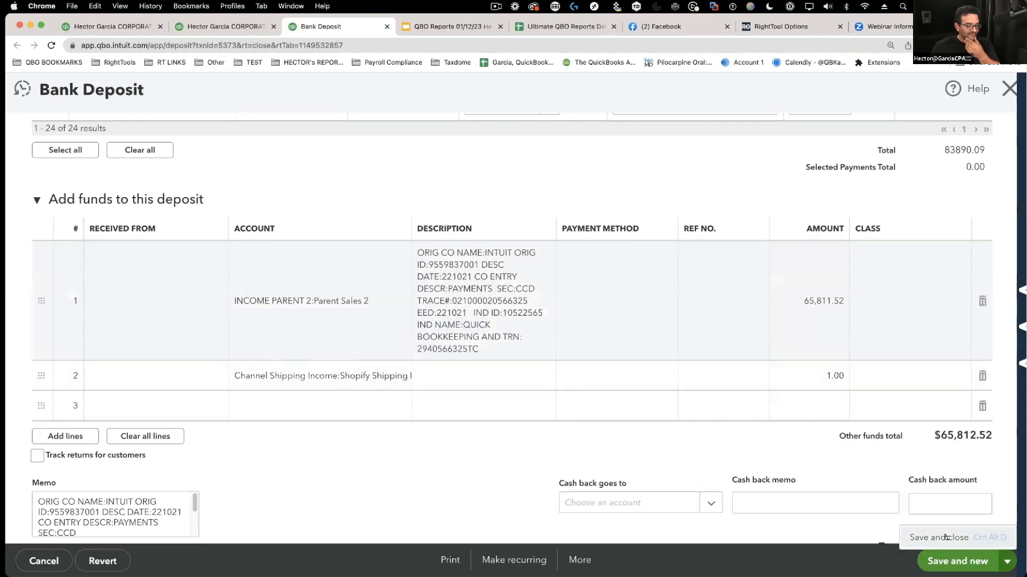
pyautogui.click(945, 536)
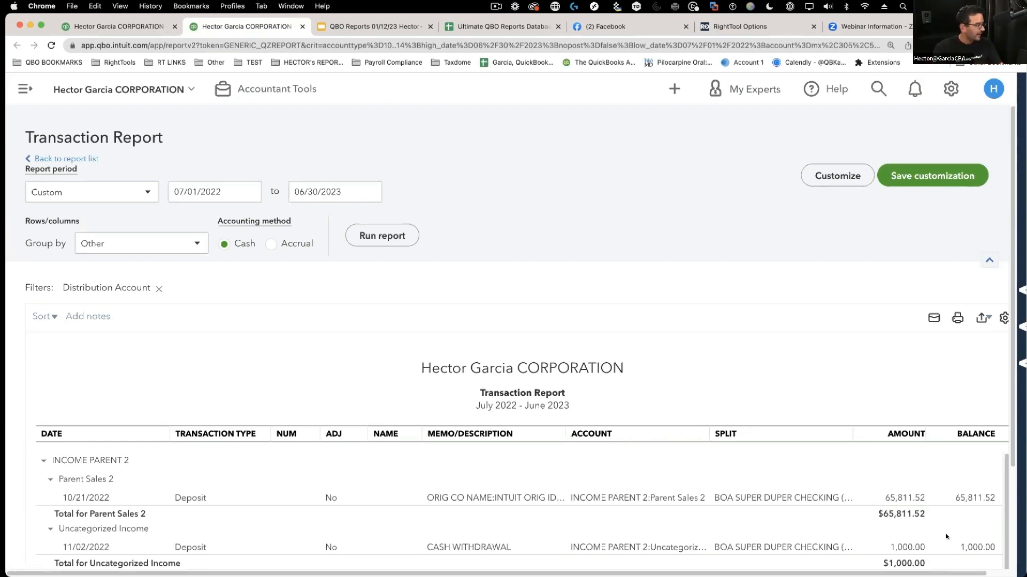
# - Compare the slide deck, Profit and Loss and Transaction Report tabs, then open RightTool Options
pyautogui.hotkey('ctrl', 'Tab')
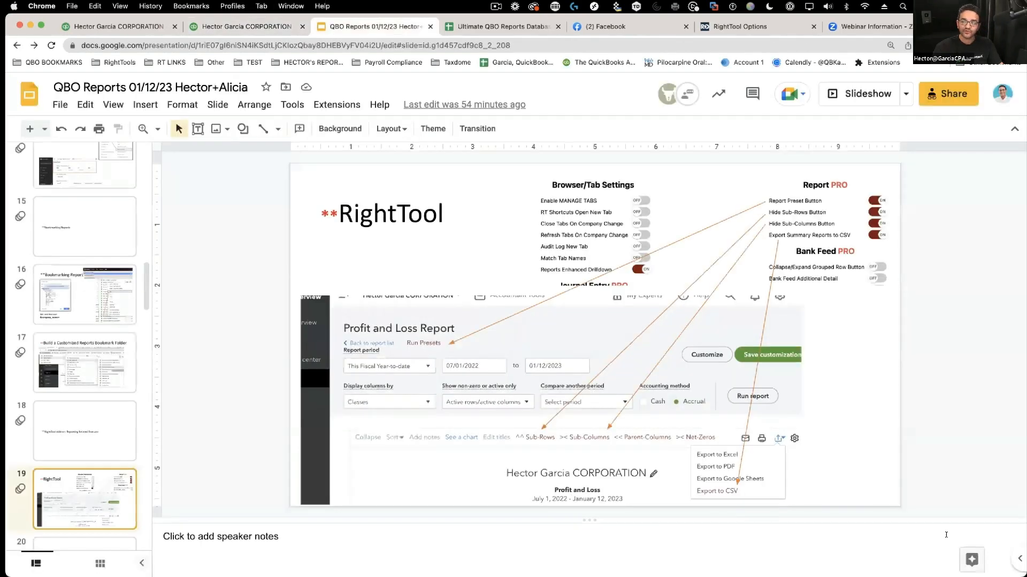
pyautogui.hotkey('ctrl', 'shift', 'Tab')
pyautogui.hotkey('ctrl', 'shift', 'Tab')
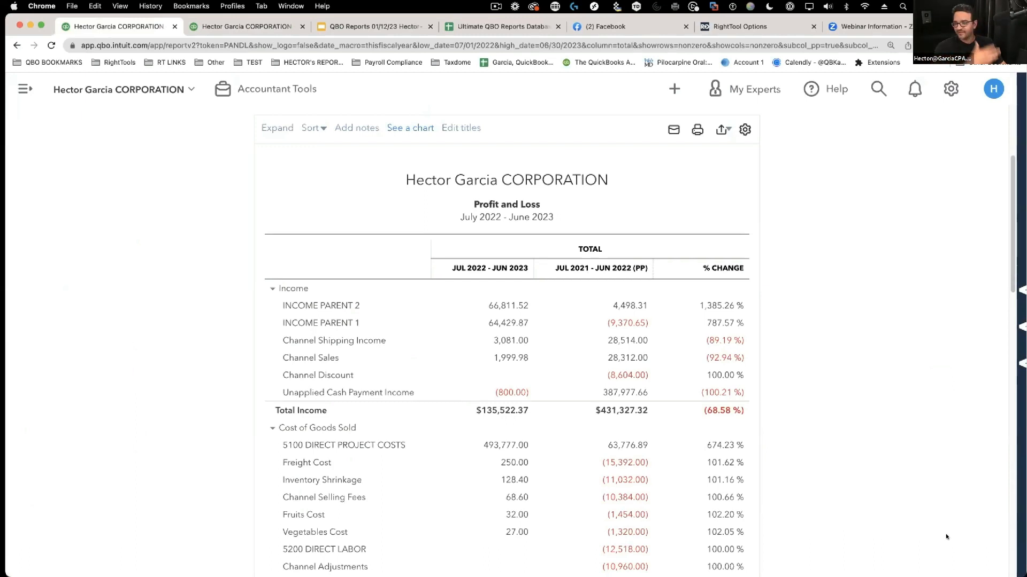
pyautogui.scroll(3, 946, 537)
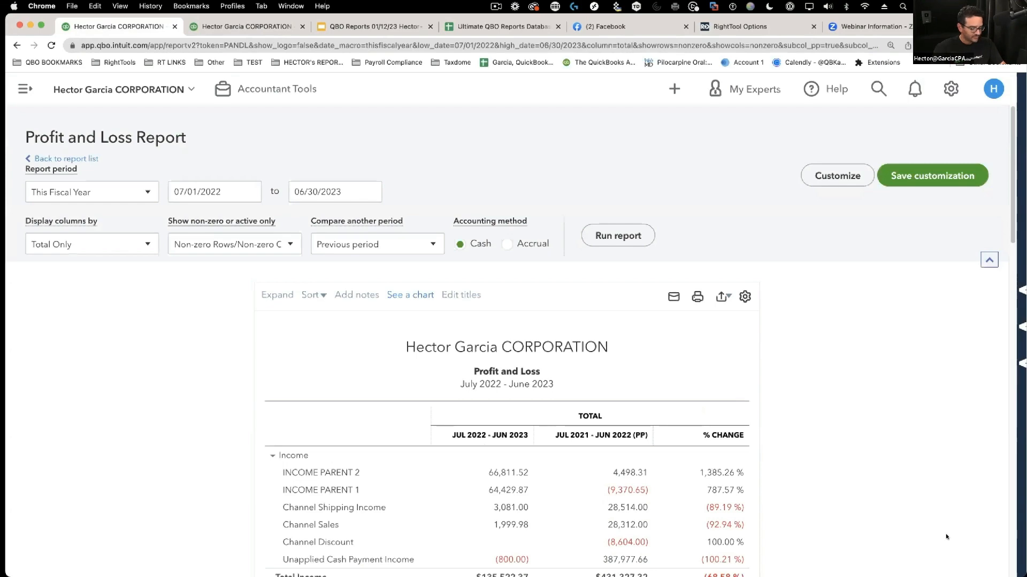
pyautogui.hotkey('ctrl', 'Tab')
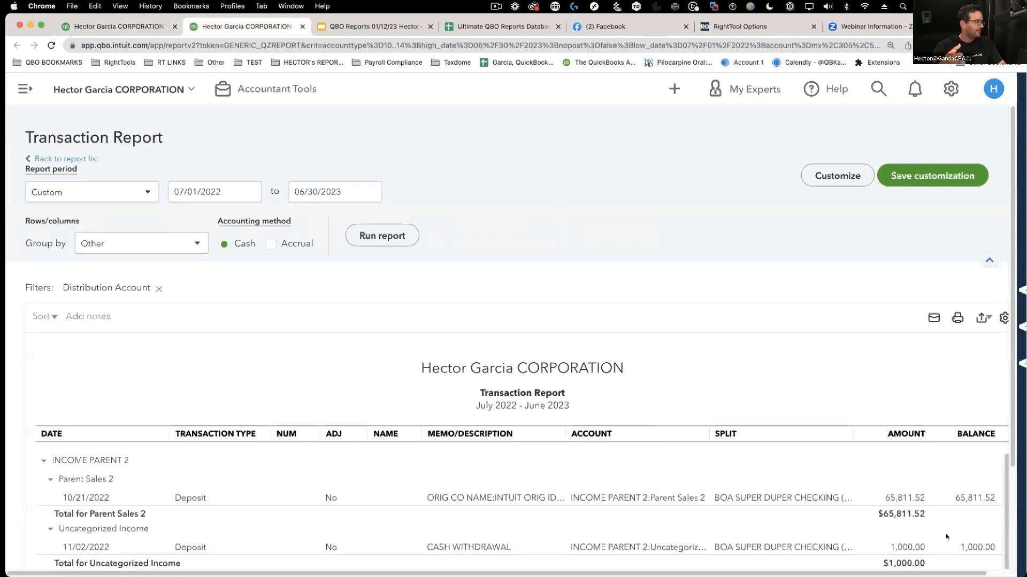
pyautogui.hotkey('ctrl', 'shift', 'Tab')
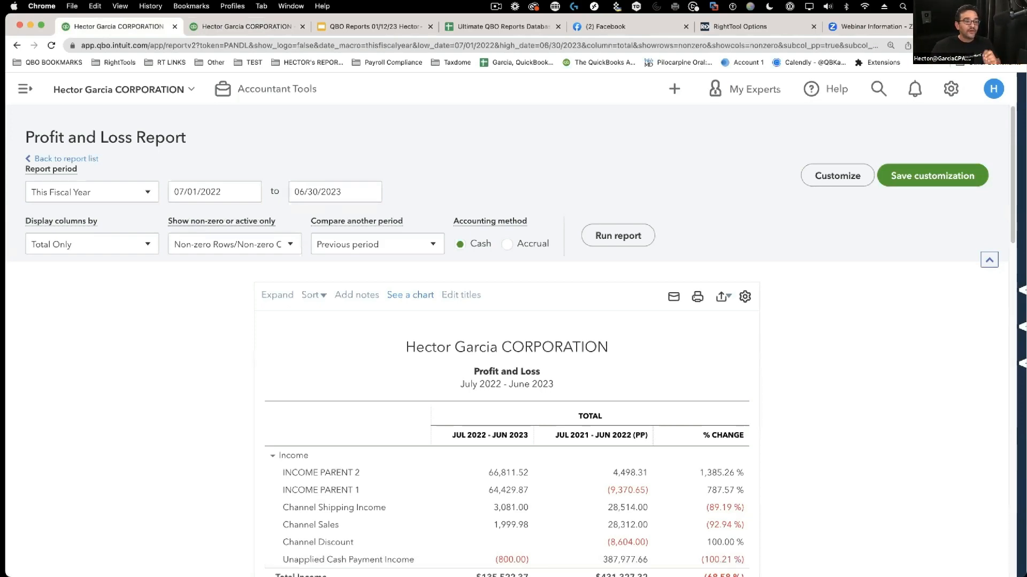
pyautogui.moveTo(1019, 131)
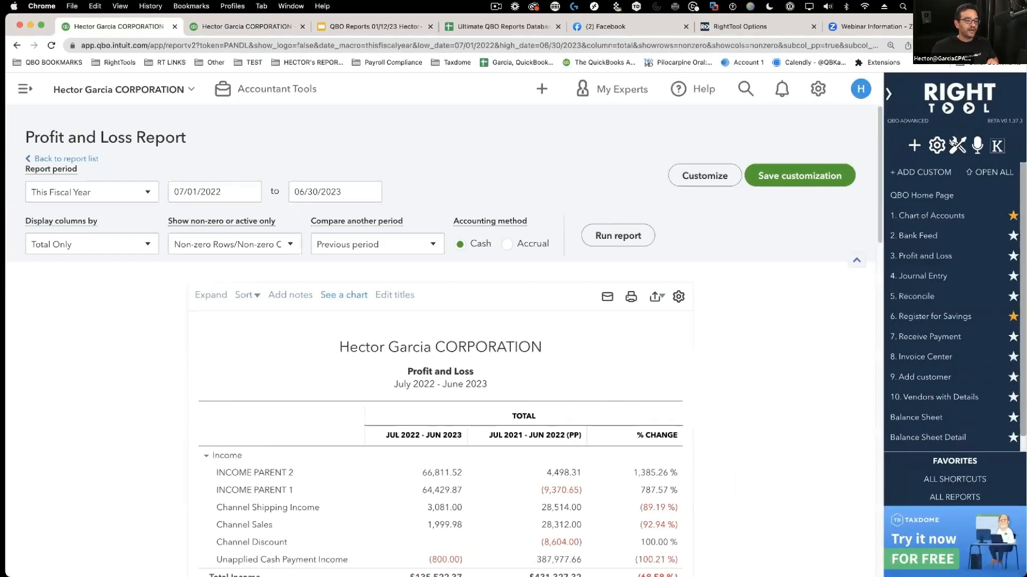
pyautogui.click(952, 143)
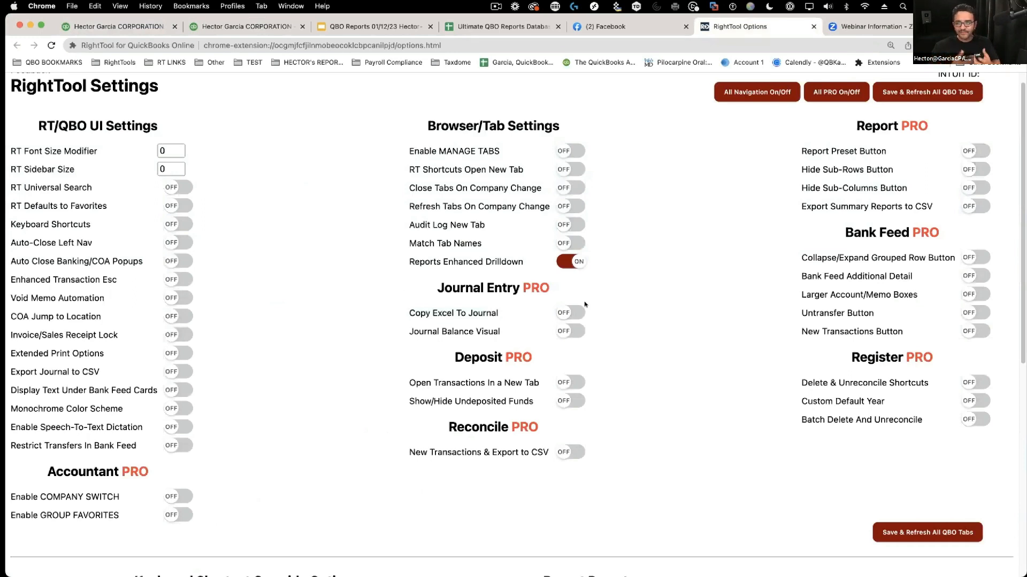
# - Switch off Reports Enhanced Drilldown, save and refresh all QBO tabs, and show the incognito sample window
pyautogui.click(578, 264)
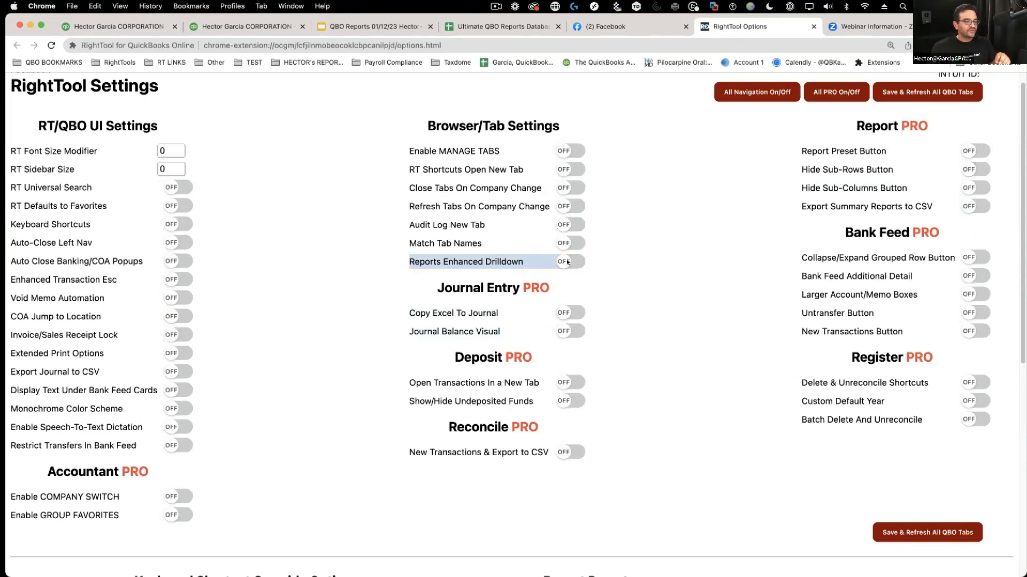
pyautogui.click(905, 93)
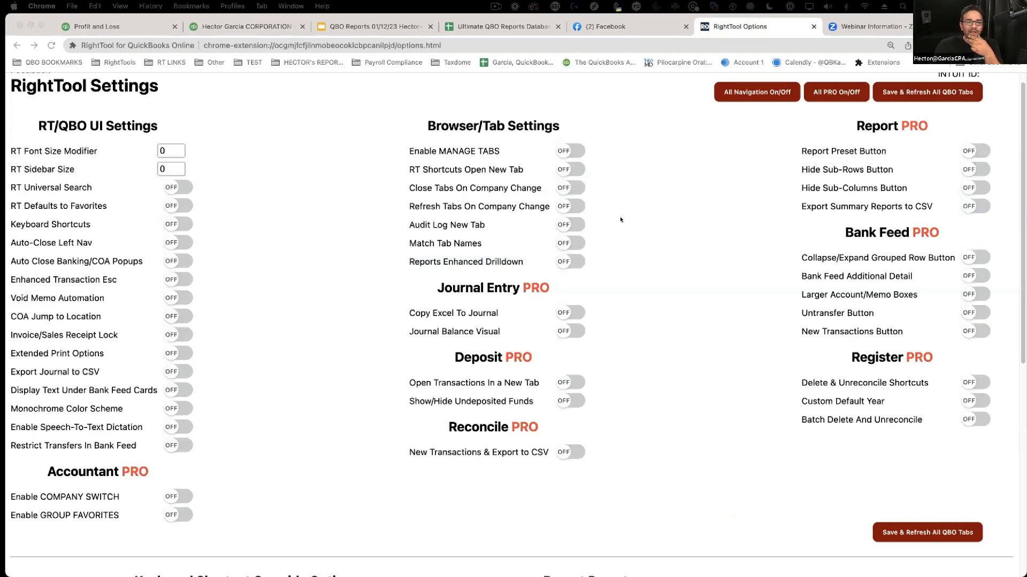
pyautogui.moveTo(1026, 139); pyautogui.dragTo(405, 23)
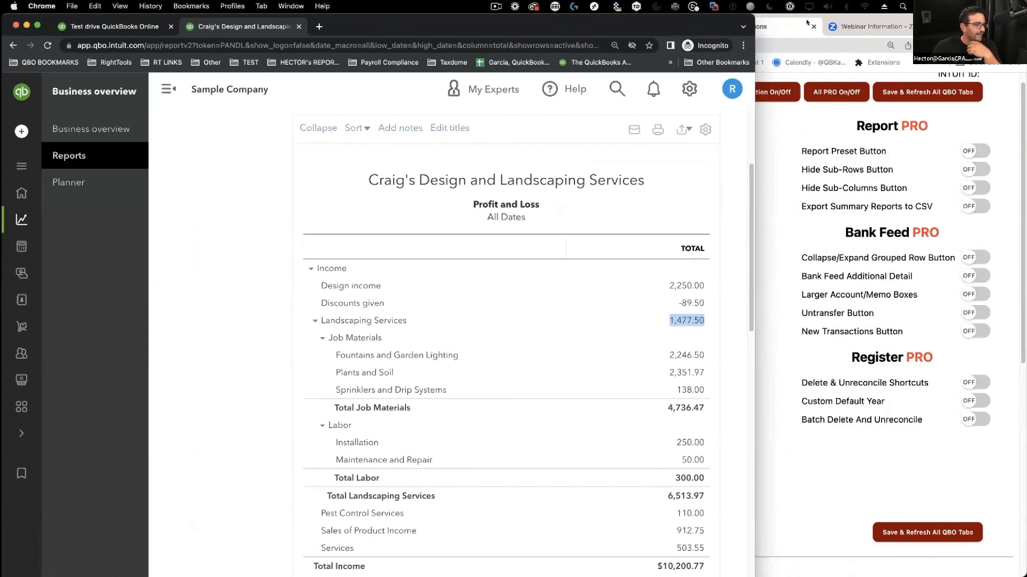
# - Copy the 2,246.50 Fountains and Garden Lighting amount from the sample Profit and Loss
pyautogui.moveTo(755, 36); pyautogui.dragTo(1025, 36)
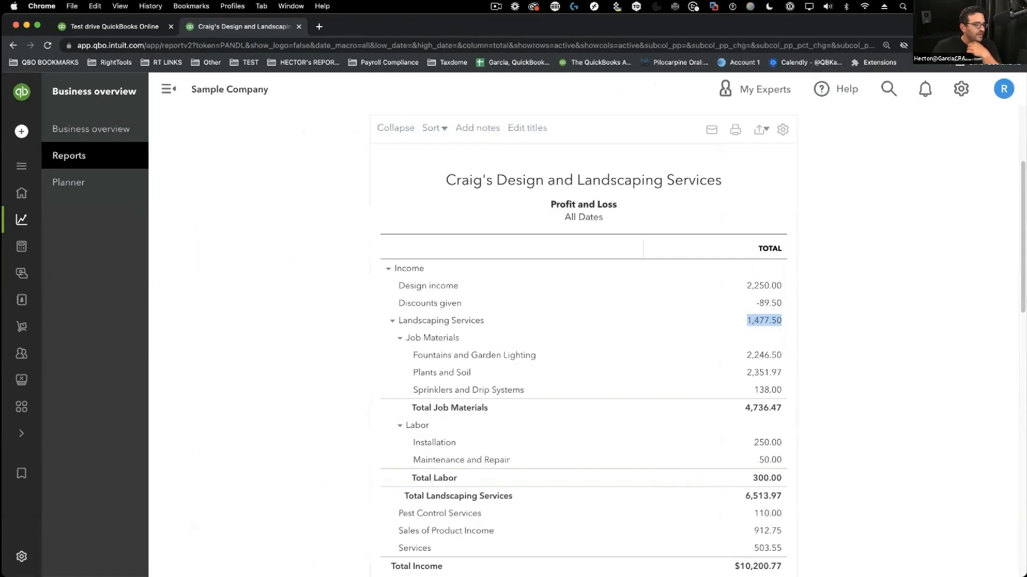
pyautogui.scroll(-5, 852, 289)
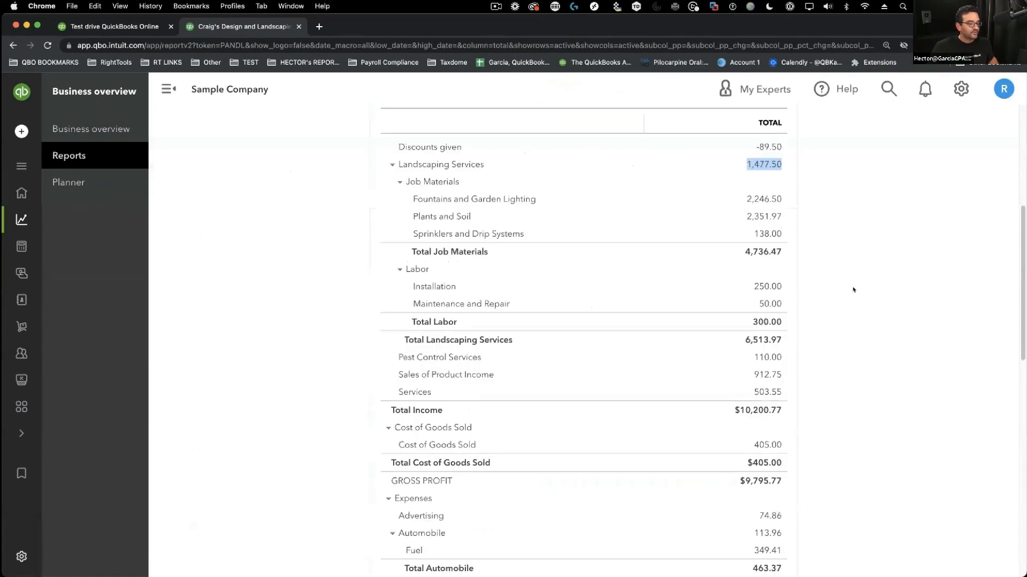
pyautogui.scroll(5, 837, 330)
pyautogui.scroll(-4, 779, 319)
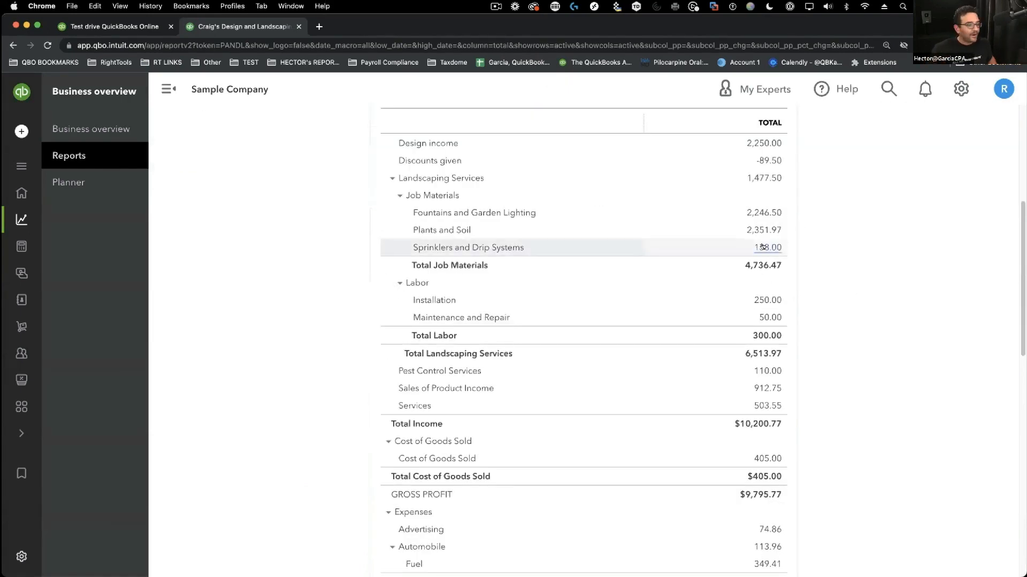
pyautogui.rightClick(770, 212)
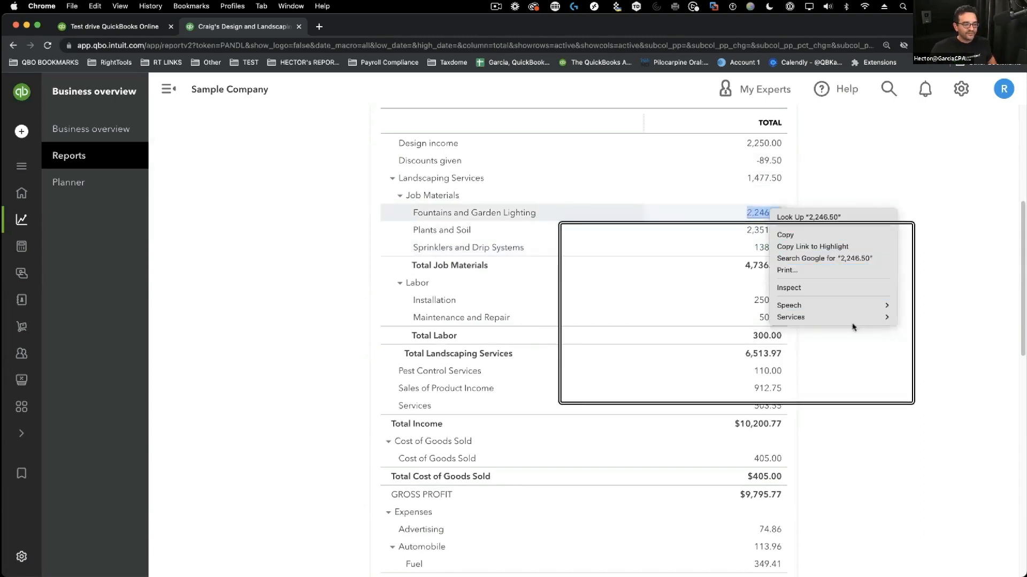
pyautogui.click(818, 234)
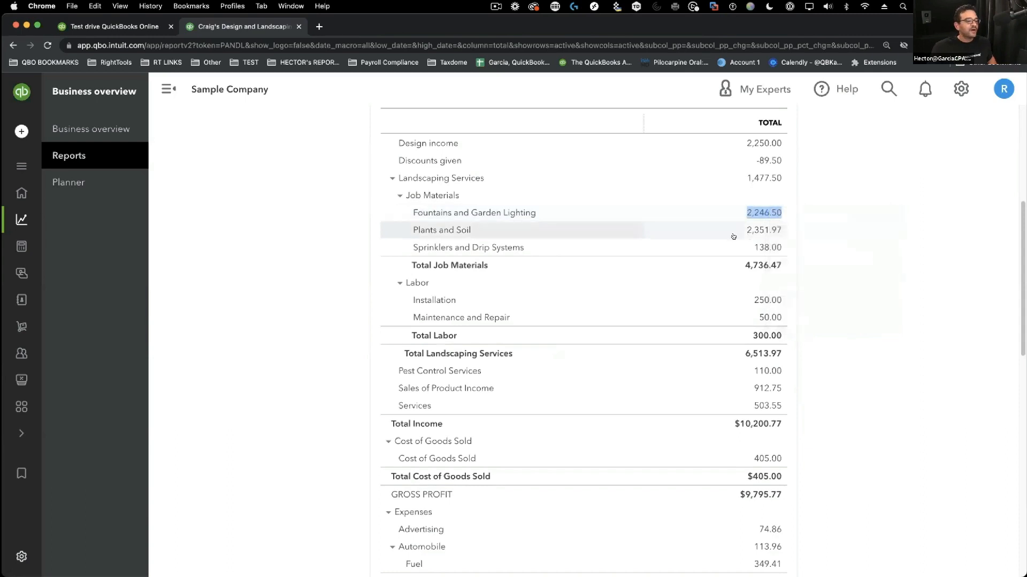
# - Dismiss a second right-click menu on 2,246.50 and move the incognito window off screen
pyautogui.rightClick(765, 213)
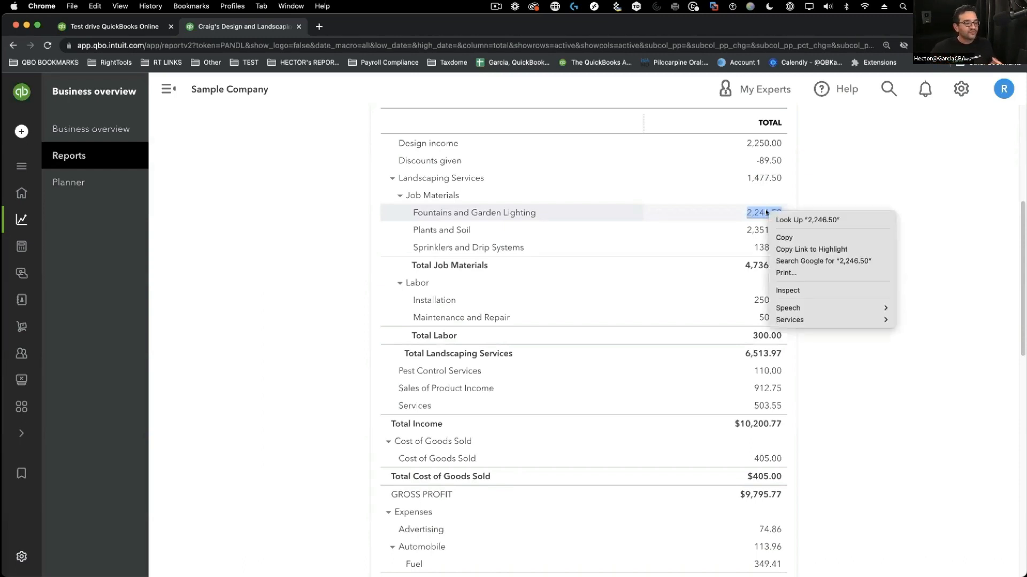
pyautogui.click(891, 180)
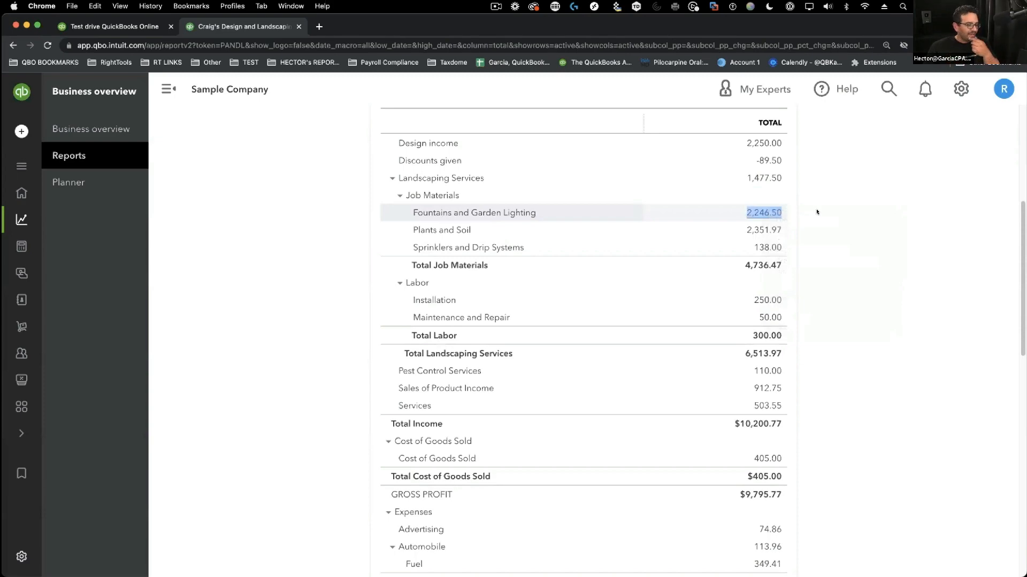
pyautogui.moveTo(375, 34); pyautogui.dragTo(1026, 42)
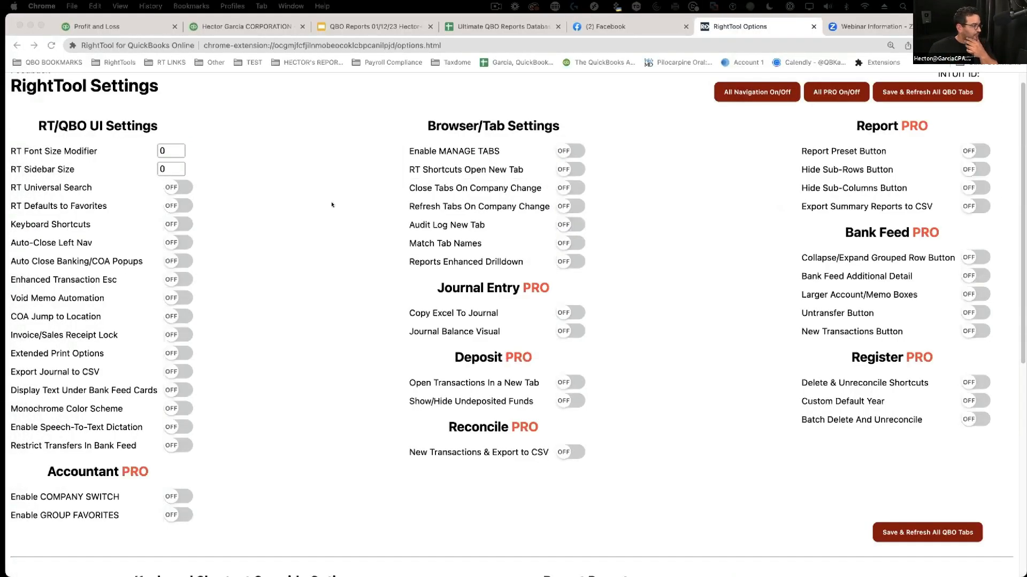
# - Return to the Profit and Loss and open INCOME PARENT 1's 64,429.87 drill-down in a new tab
pyautogui.click(125, 26)
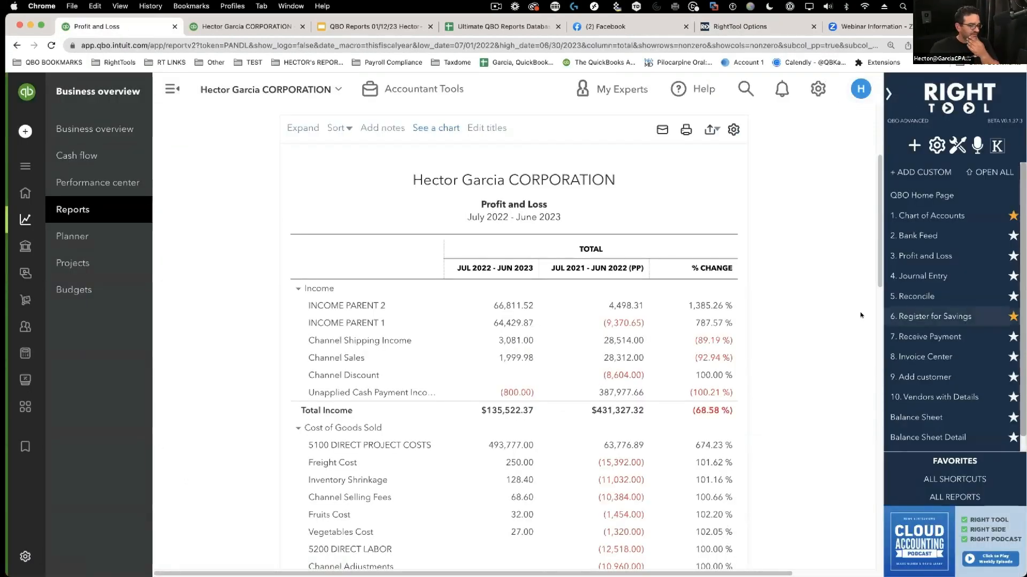
pyautogui.scroll(-1, 345, 312)
pyautogui.rightClick(503, 302)
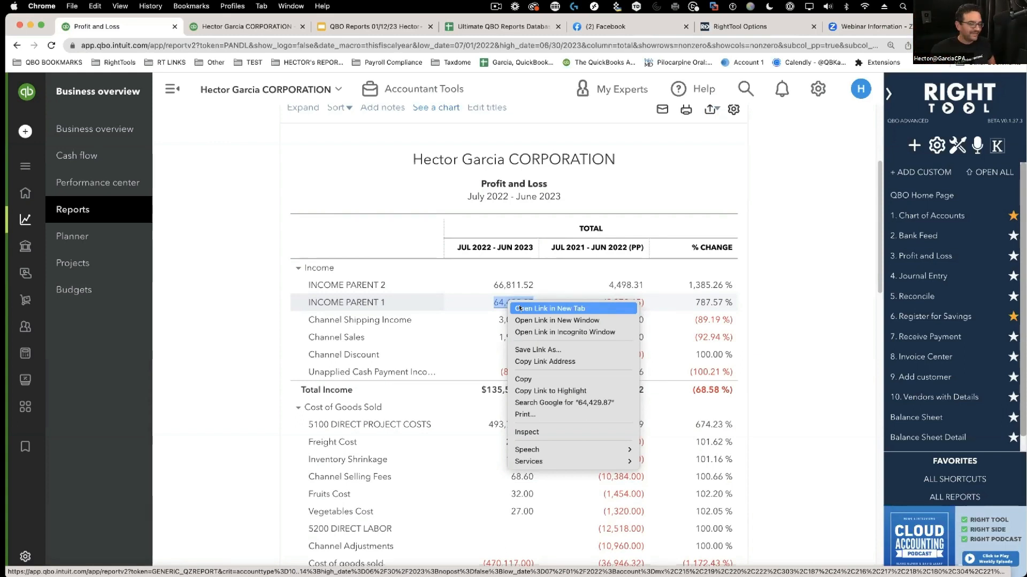
pyautogui.click(522, 309)
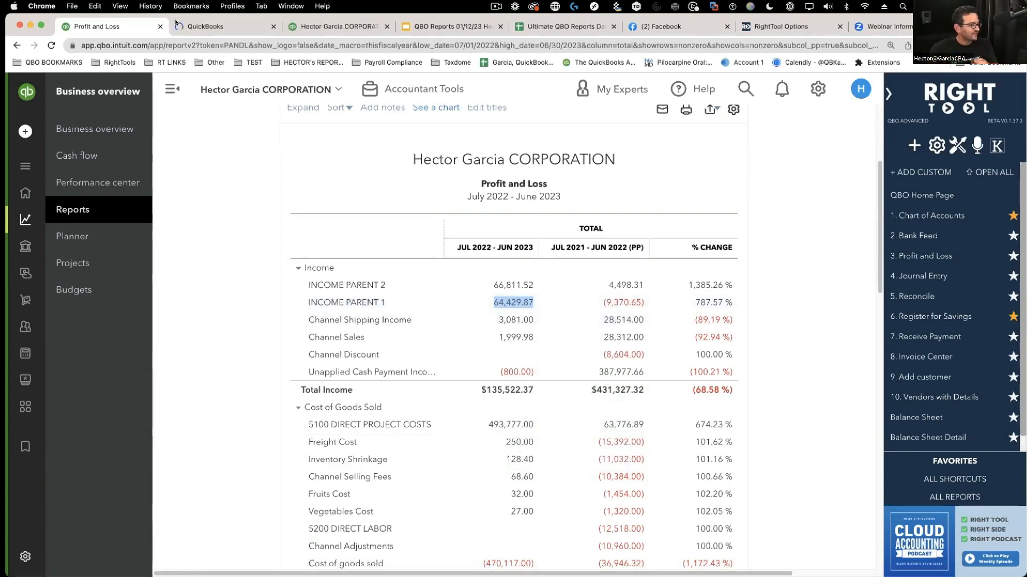
pyautogui.click(214, 27)
pyautogui.click(143, 27)
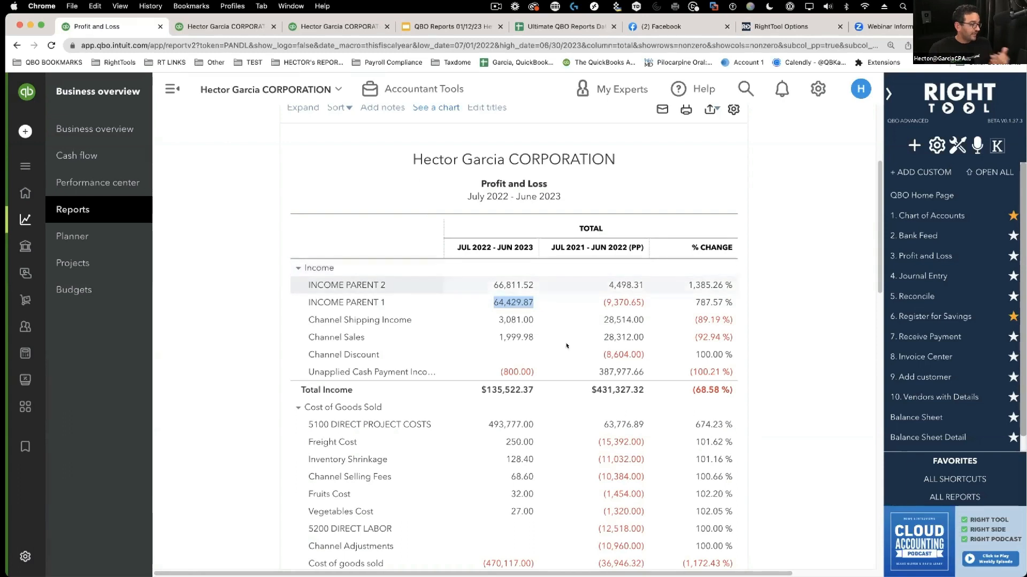
# - Preview INCOME PARENT 2's 66,811.52 transactions, copy the 64,429.87 drill-down link, and open RightTool settings
pyautogui.click(505, 285)
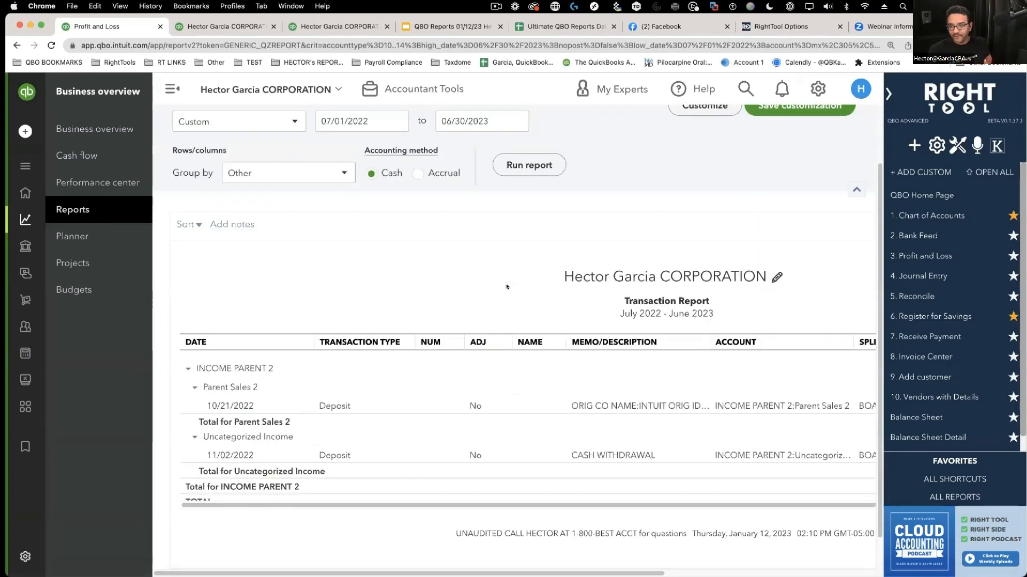
pyautogui.click(16, 46)
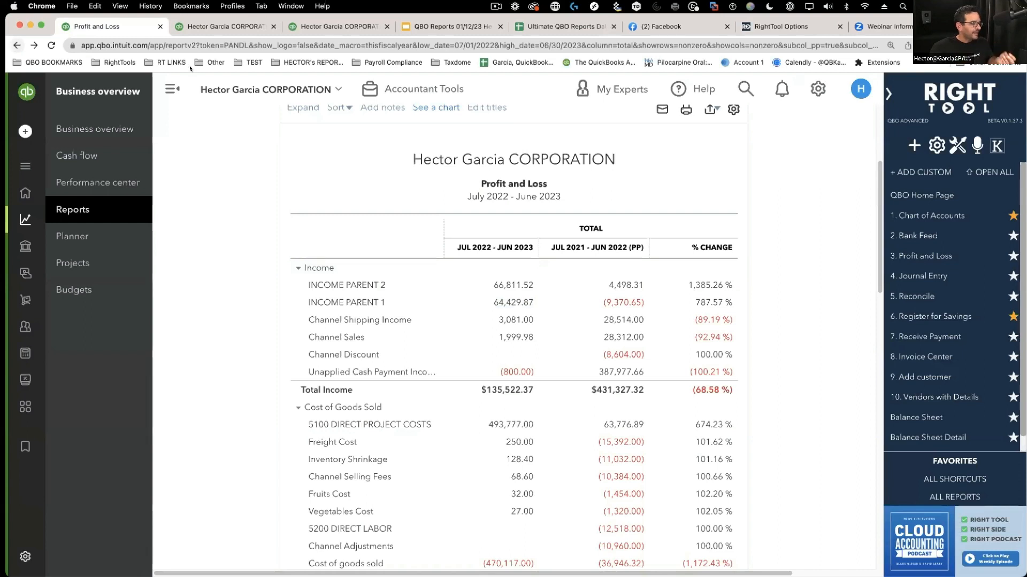
pyautogui.rightClick(511, 300)
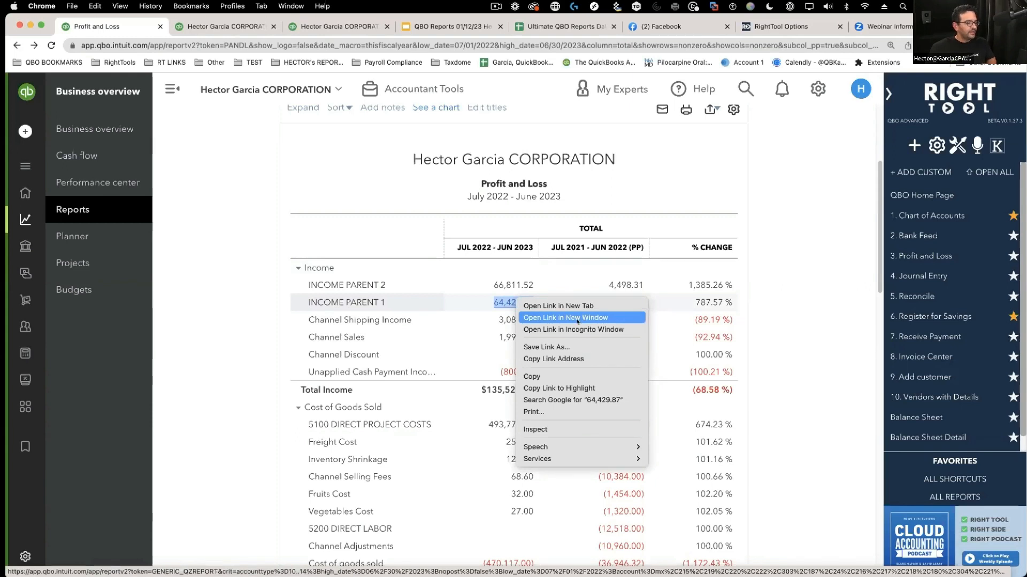
pyautogui.click(569, 359)
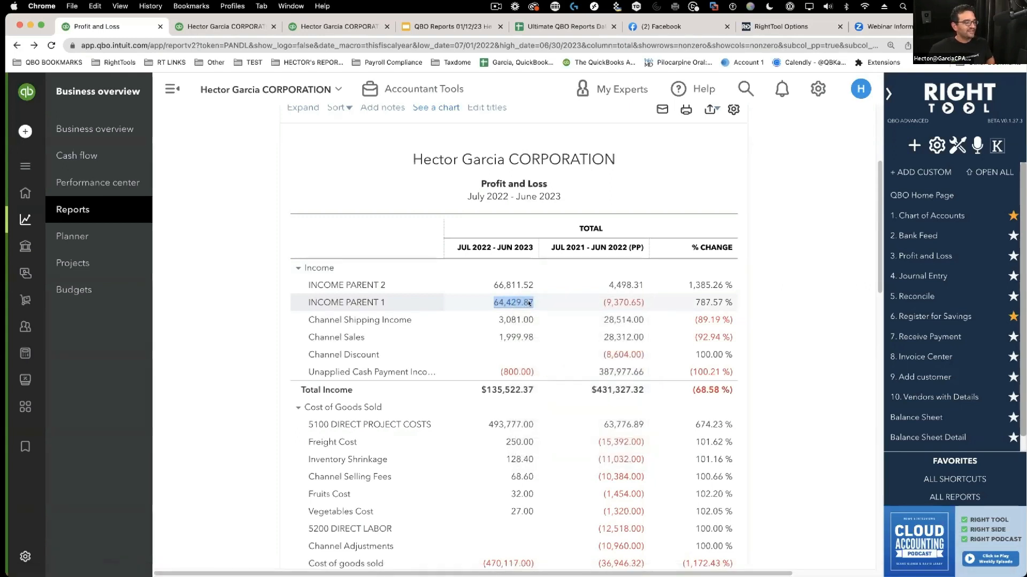
pyautogui.rightClick(518, 303)
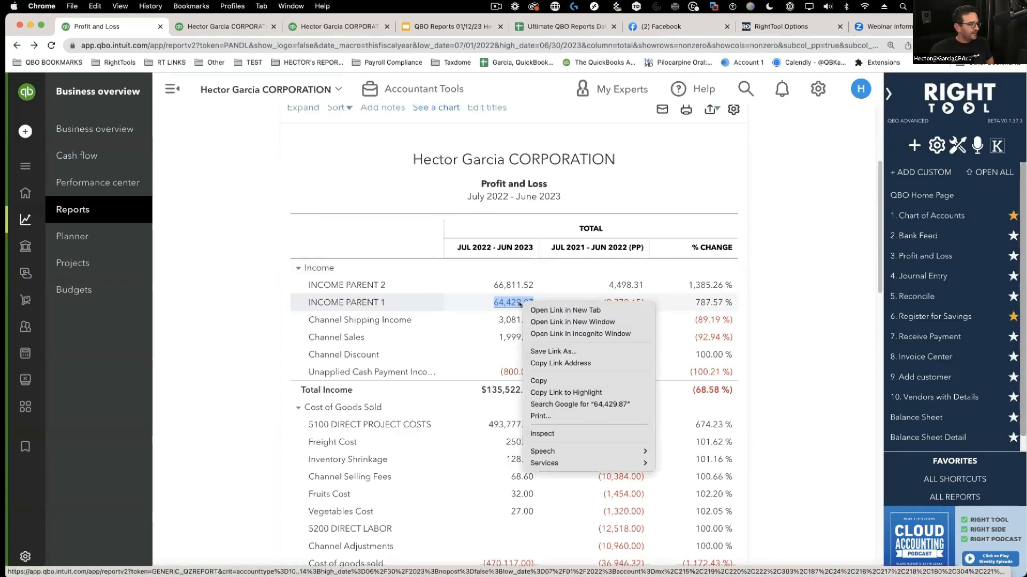
pyautogui.click(559, 362)
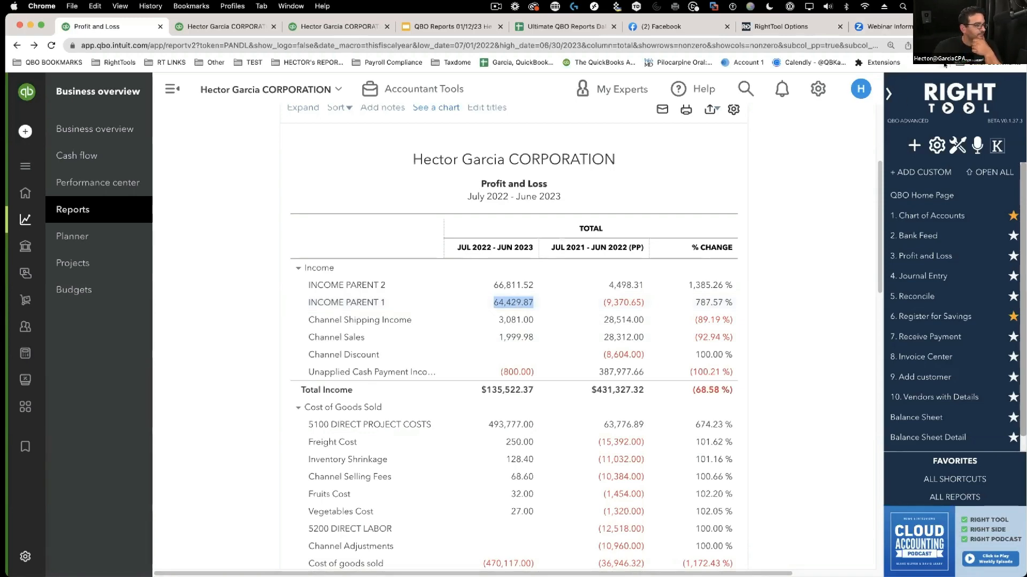
pyautogui.click(957, 145)
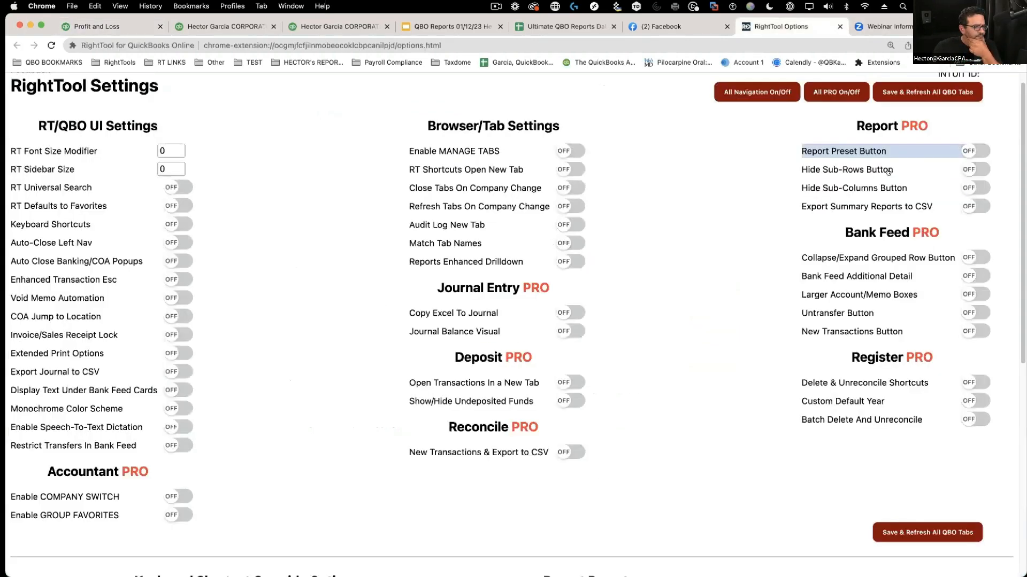
# - Enable the Report Preset Button, save and refresh all QBO tabs, and return to the report tab
pyautogui.click(963, 152)
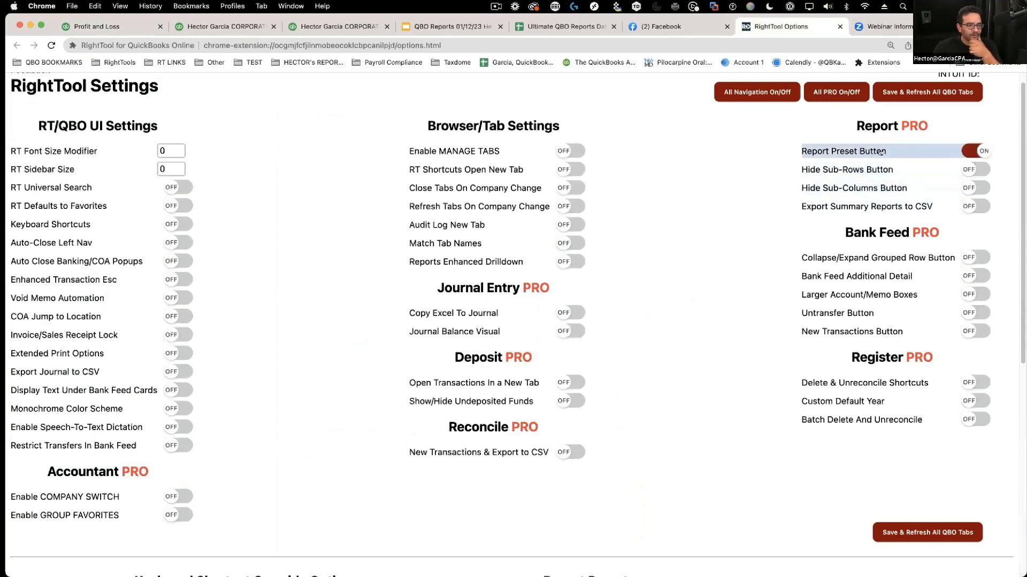
pyautogui.scroll(-7, 559, 495)
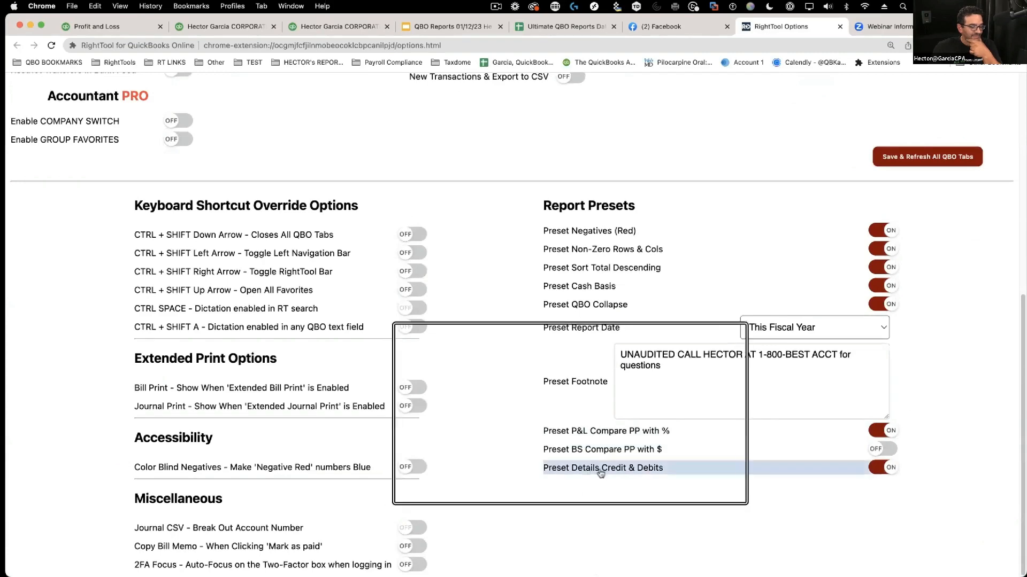
pyautogui.click(927, 156)
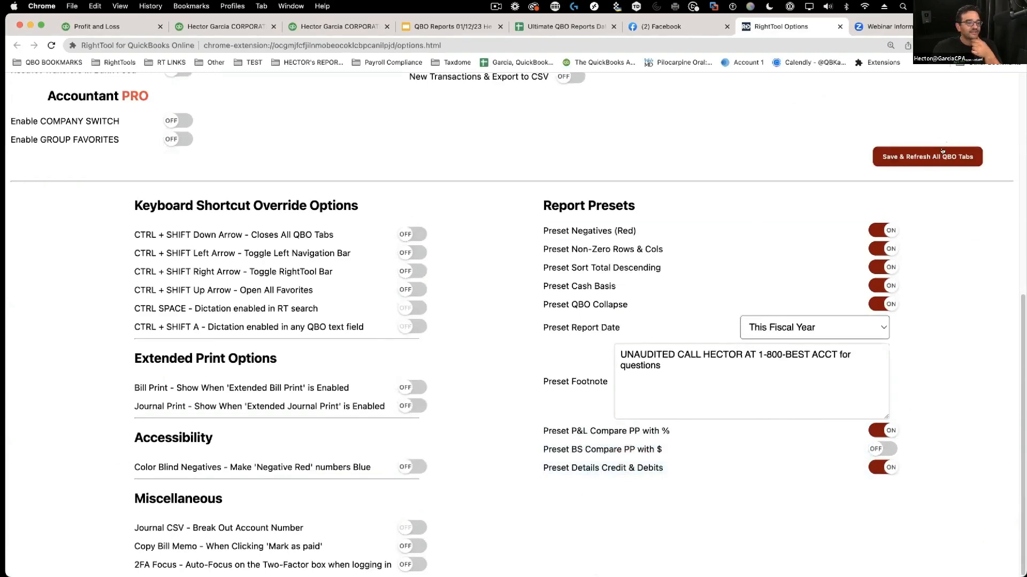
pyautogui.scroll(7, 806, 193)
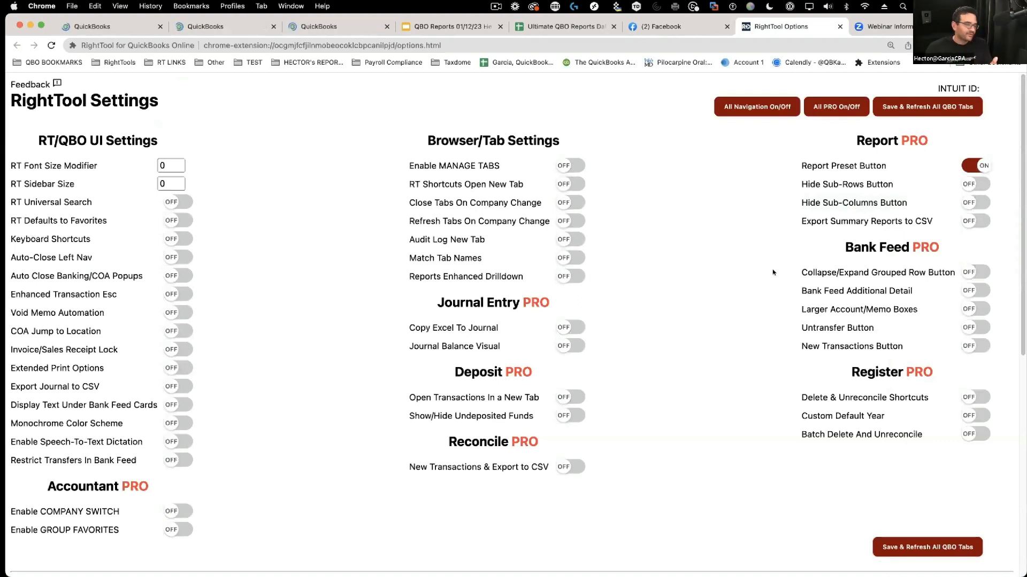
pyautogui.click(347, 30)
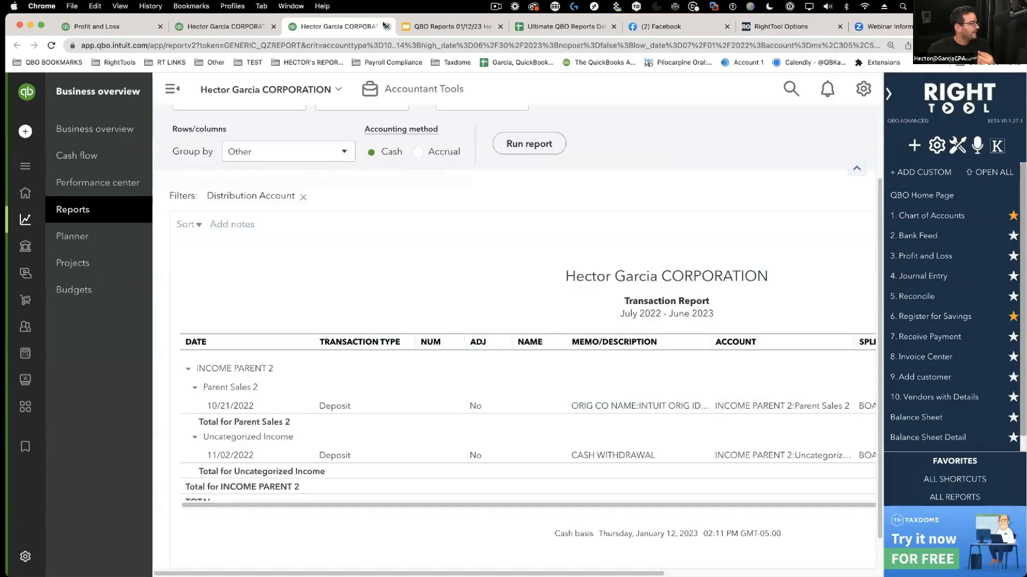
# - Close the duplicate transaction report tabs and return to the Profit and Loss report
pyautogui.click(387, 27)
pyautogui.click(242, 29)
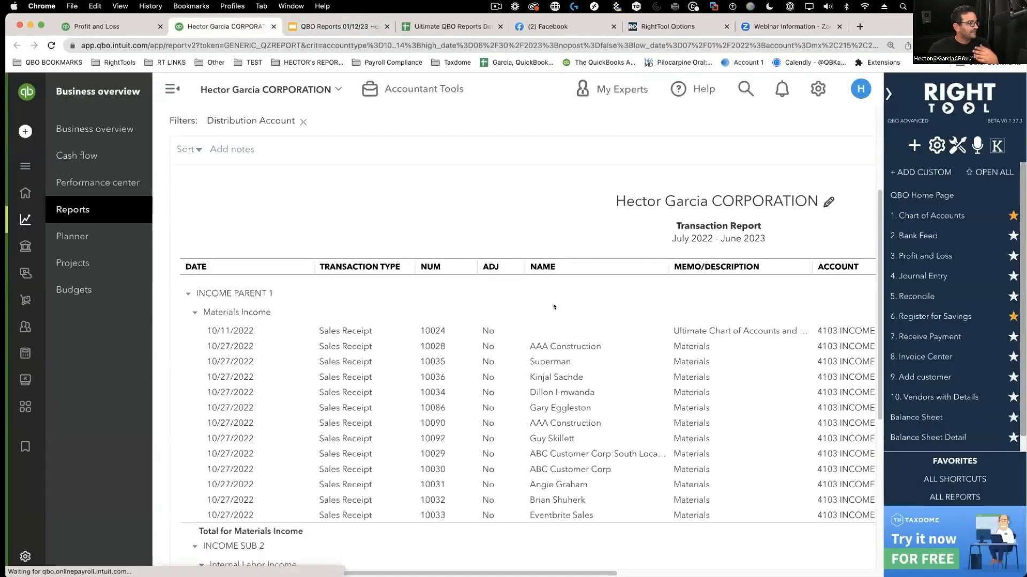
pyautogui.click(301, 26)
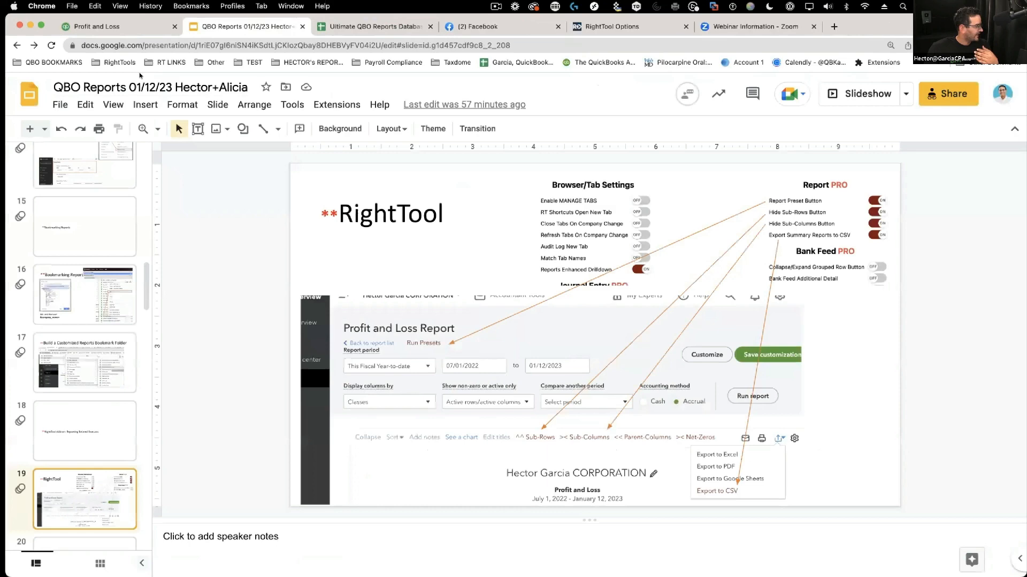
pyautogui.click(117, 26)
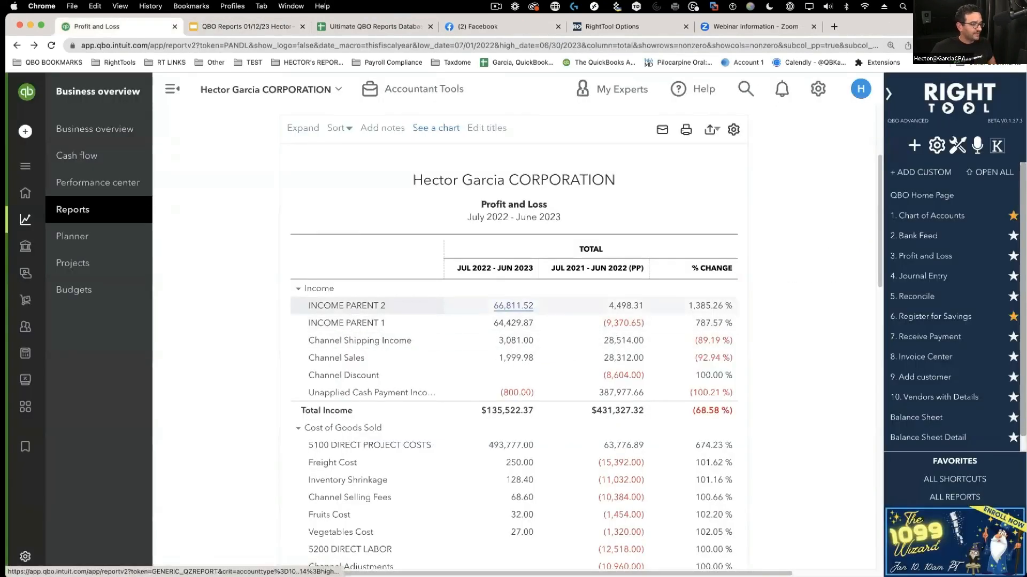
# - Drill into INCOME PARENT 2's 66,811.52 Transaction Report and widen it by collapsing the side navigation
pyautogui.click(514, 305)
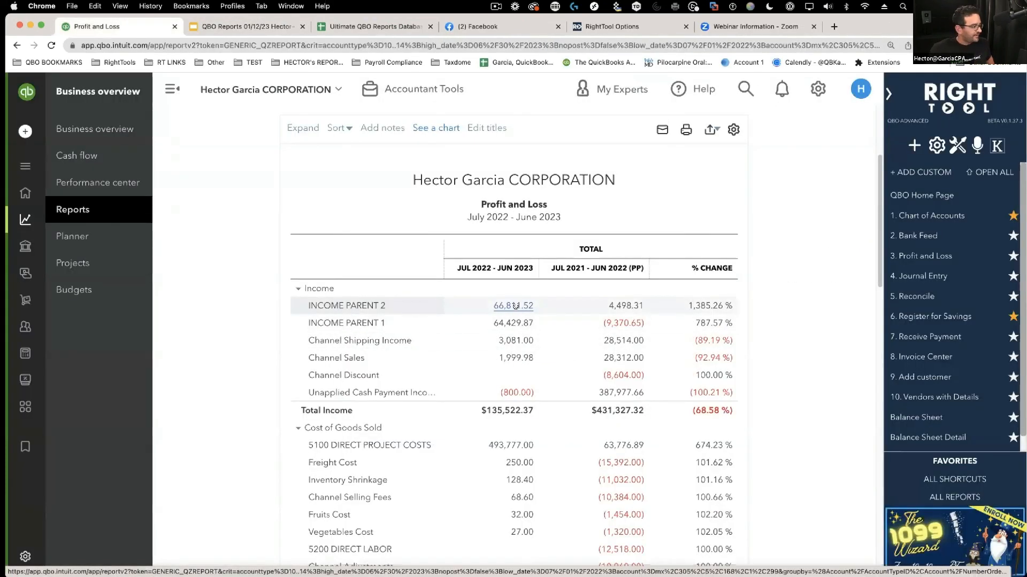
pyautogui.scroll(-2, 186, 94)
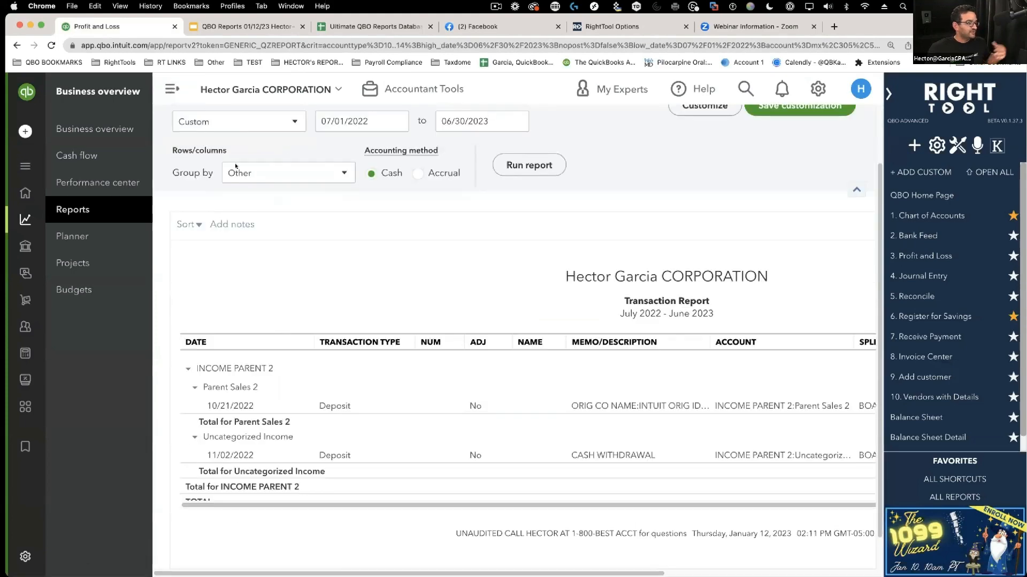
pyautogui.click(172, 88)
pyautogui.moveTo(638, 569); pyautogui.dragTo(777, 520)
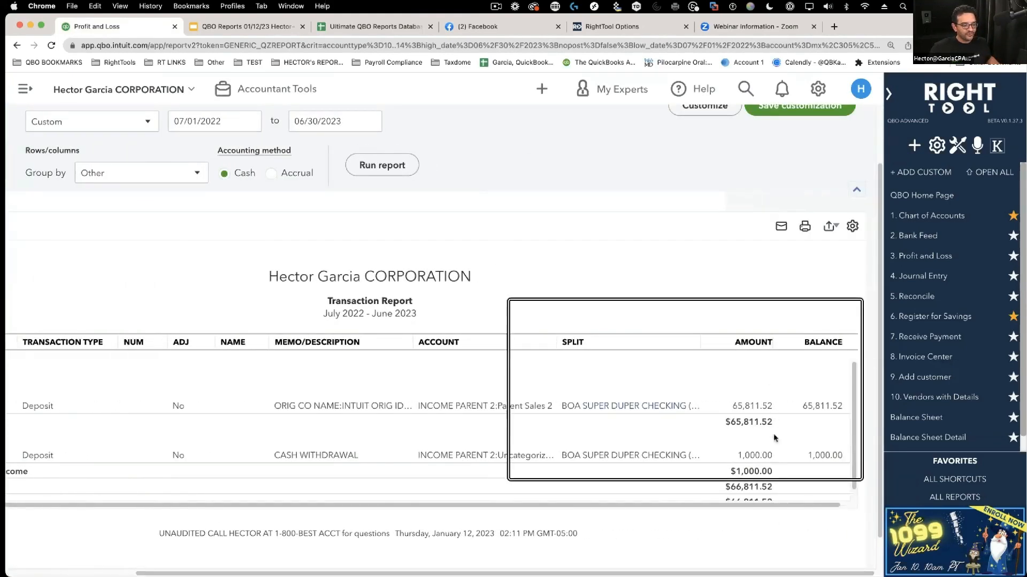
pyautogui.scroll(2, 768, 384)
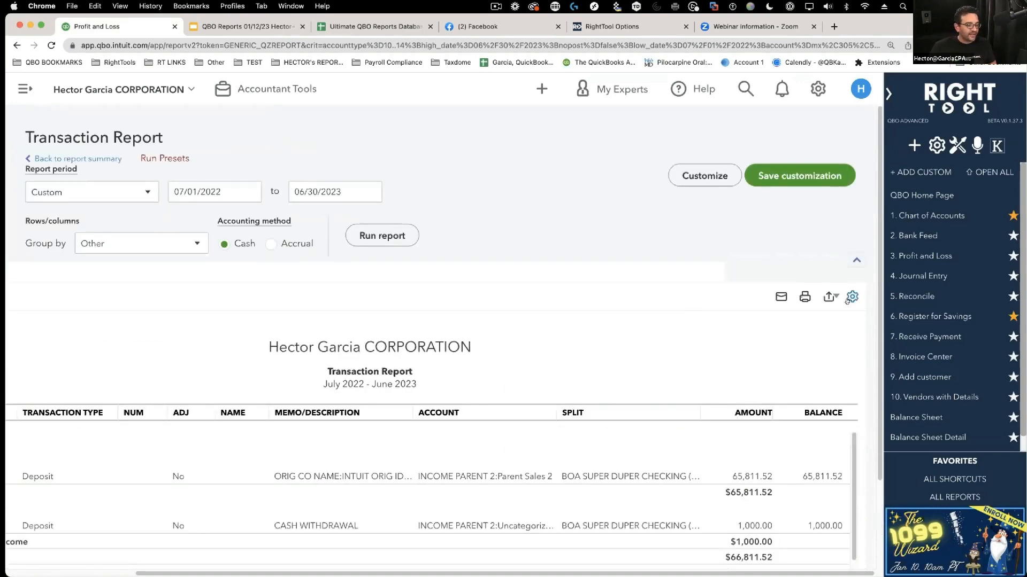
# - Add and then remove the Credit column in the report's column settings
pyautogui.click(852, 297)
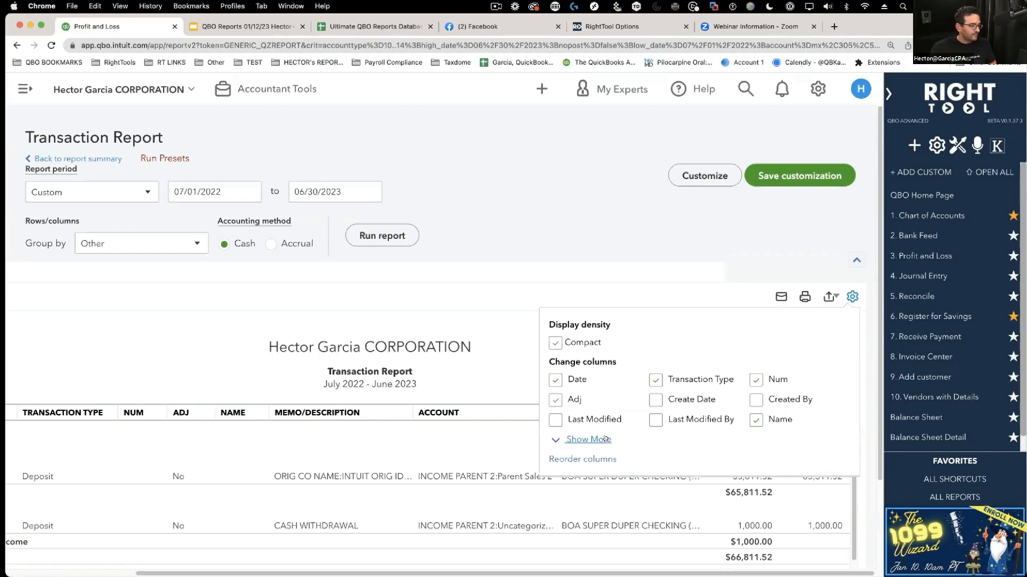
pyautogui.click(588, 440)
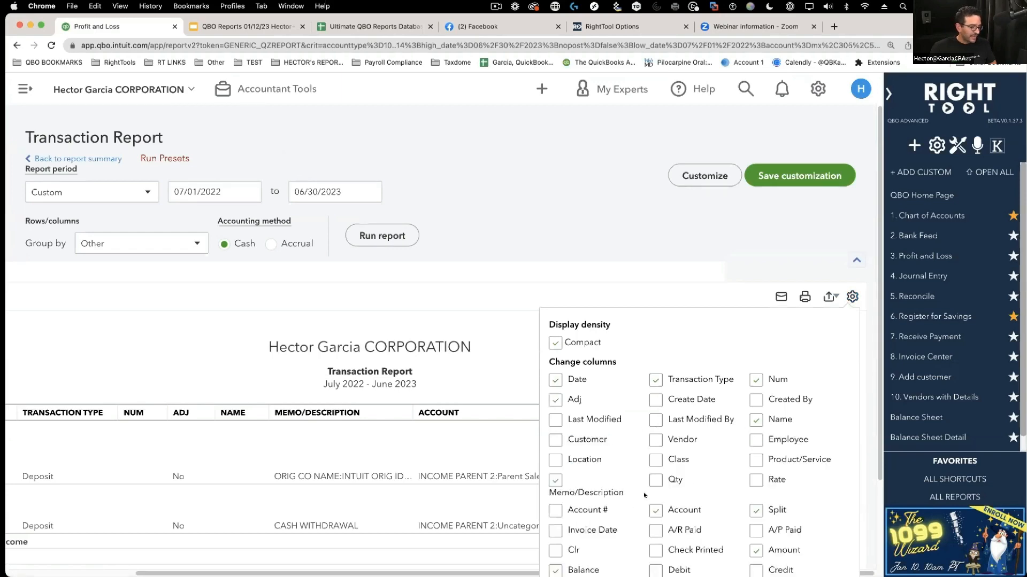
pyautogui.scroll(-2, 644, 495)
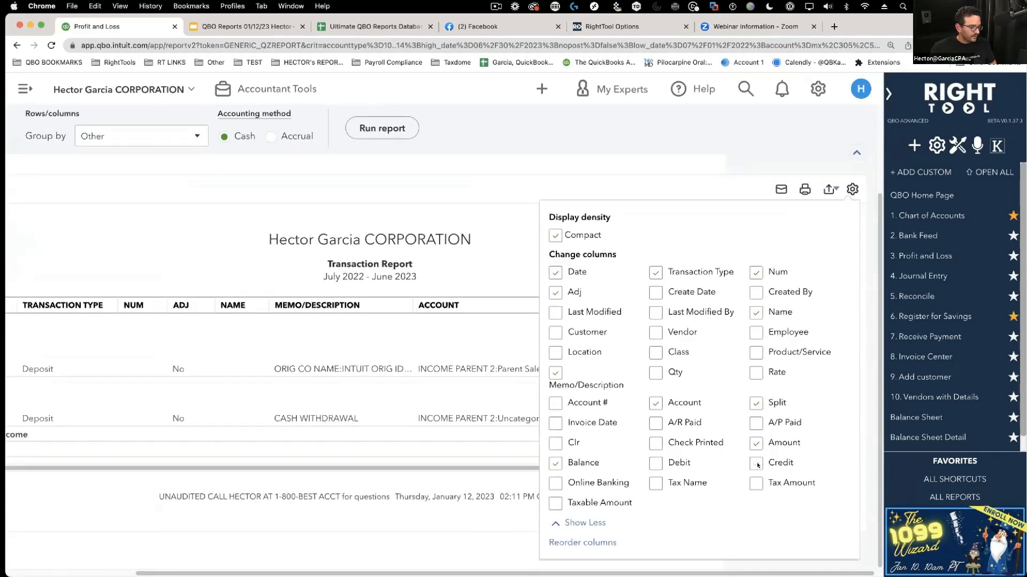
pyautogui.click(757, 464)
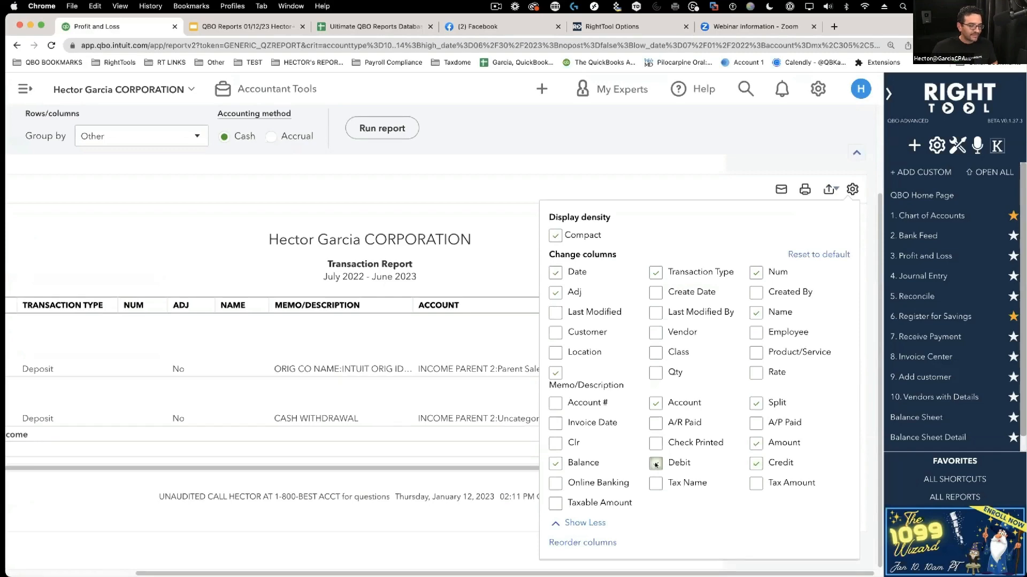
pyautogui.click(756, 464)
pyautogui.click(672, 191)
pyautogui.scroll(3, 663, 243)
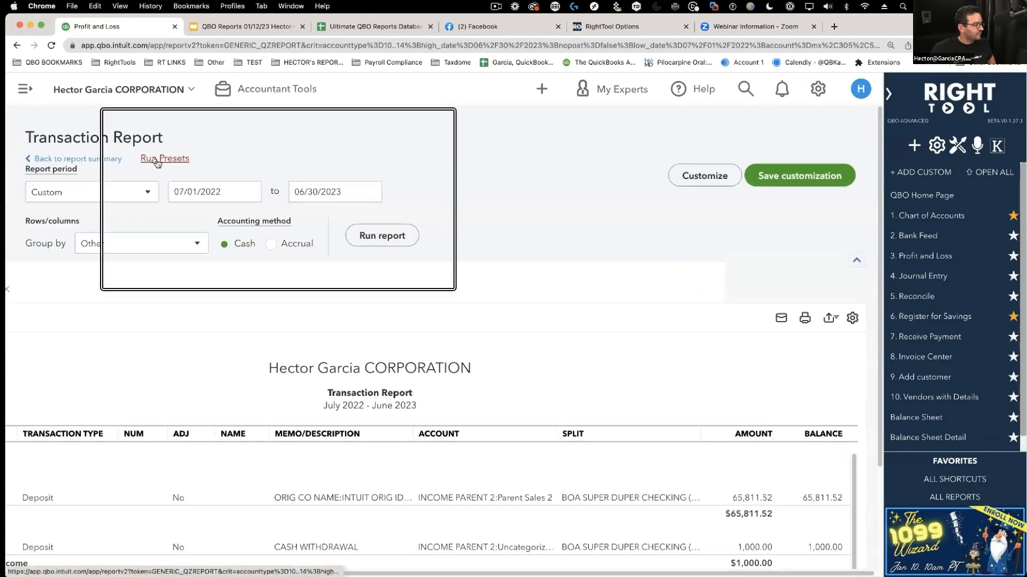
# - Run the RightTool presets for This Fiscal Year with Debit and Credit columns, then return to the slides
pyautogui.click(154, 160)
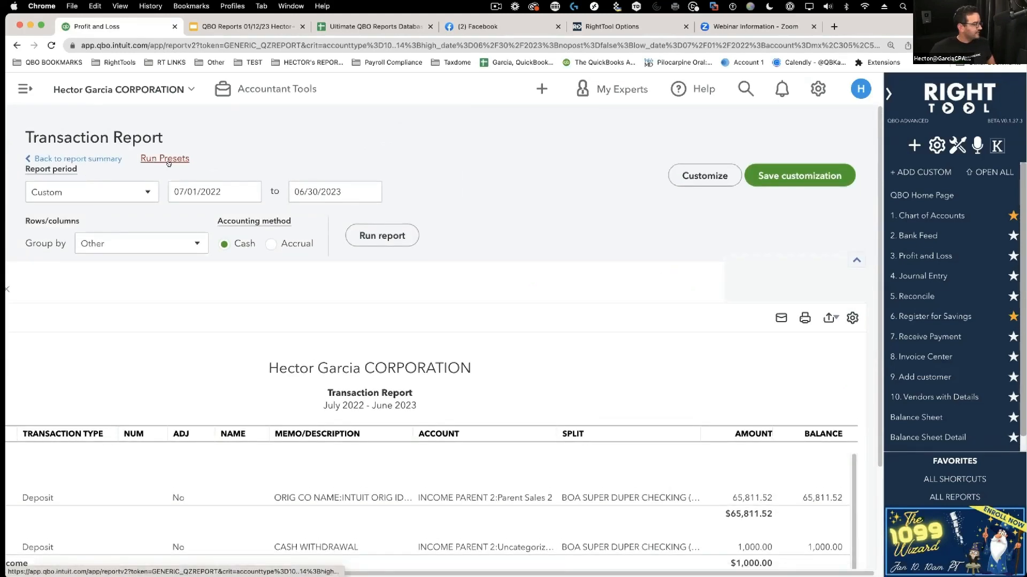
pyautogui.scroll(-2, 578, 354)
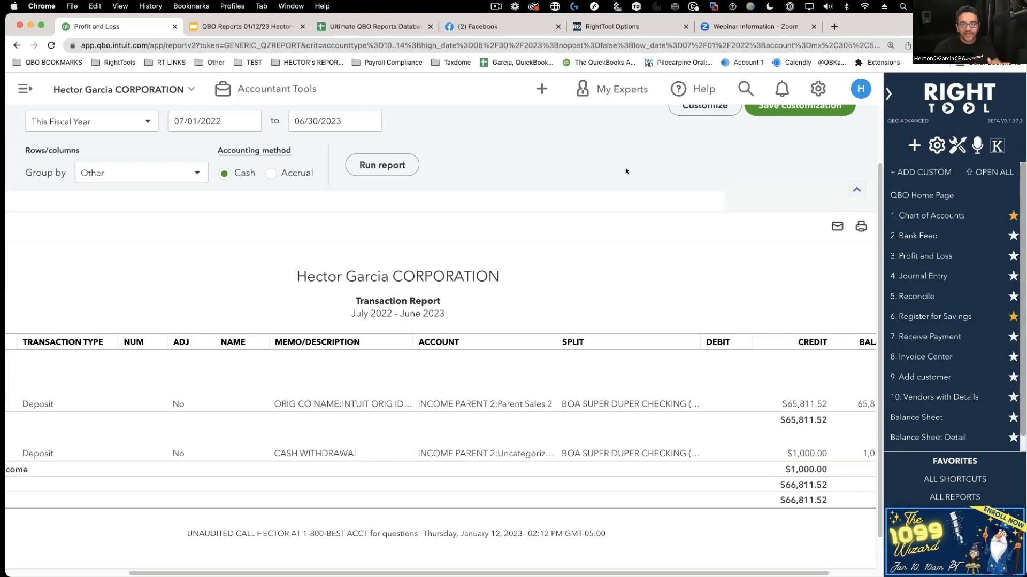
pyautogui.click(214, 26)
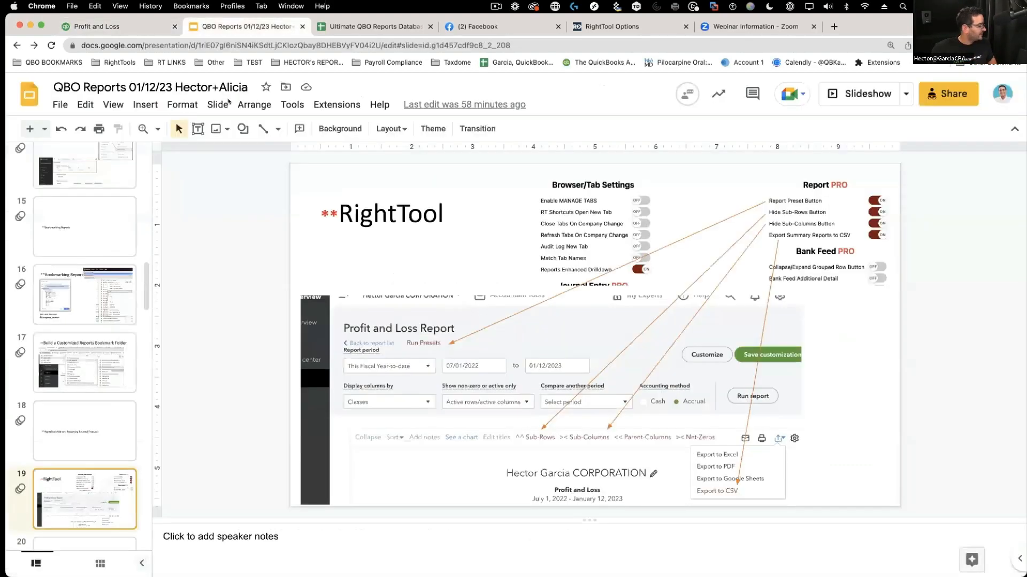